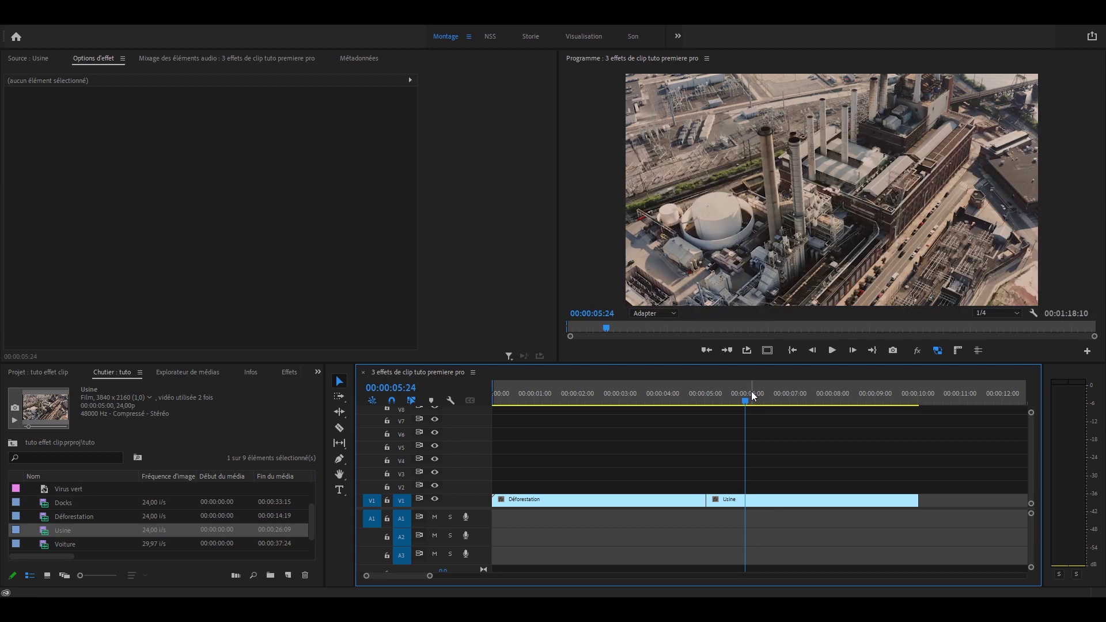
- Stack the Usine clip on track V2 above Déforestation and set its horizontal position to 1438
drag(751, 392, 623, 394)
drag(809, 502, 579, 483)
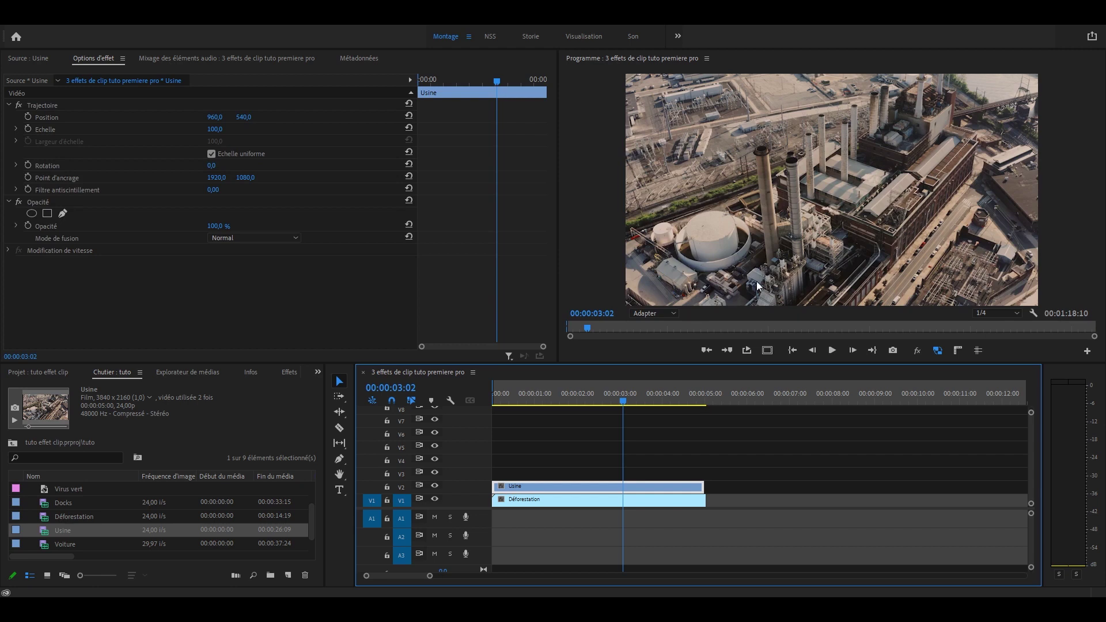
key(shift+5)
drag(215, 117, 489, 117)
- Move the Déforestation clip to track V3 above Usine and set its horizontal position to 512
click(544, 500)
drag(544, 500, 545, 477)
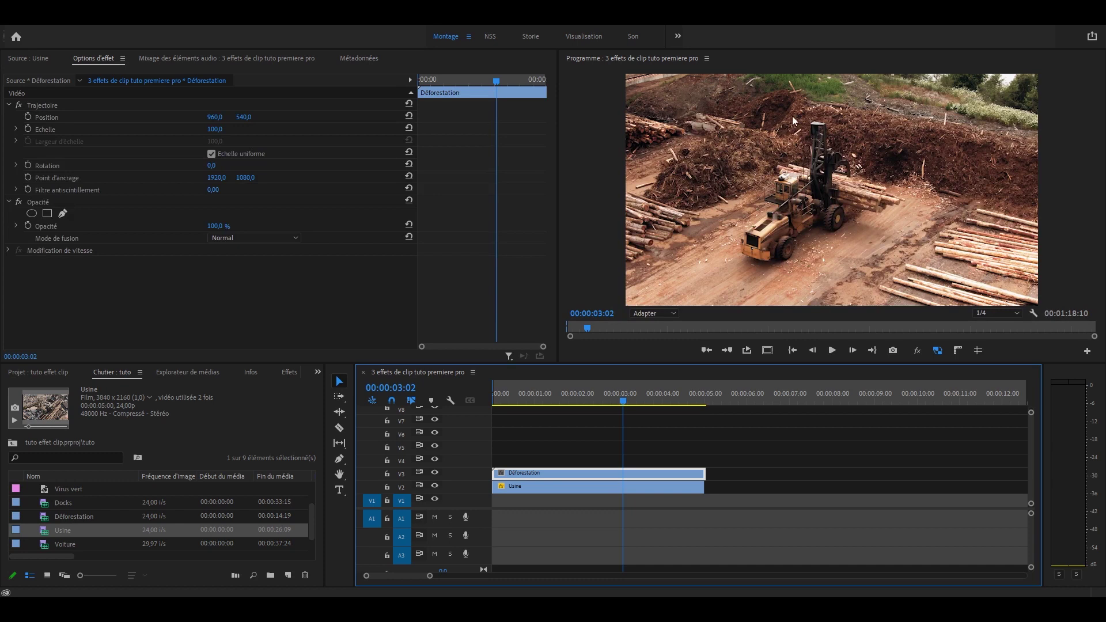
drag(215, 117, 95, 117)
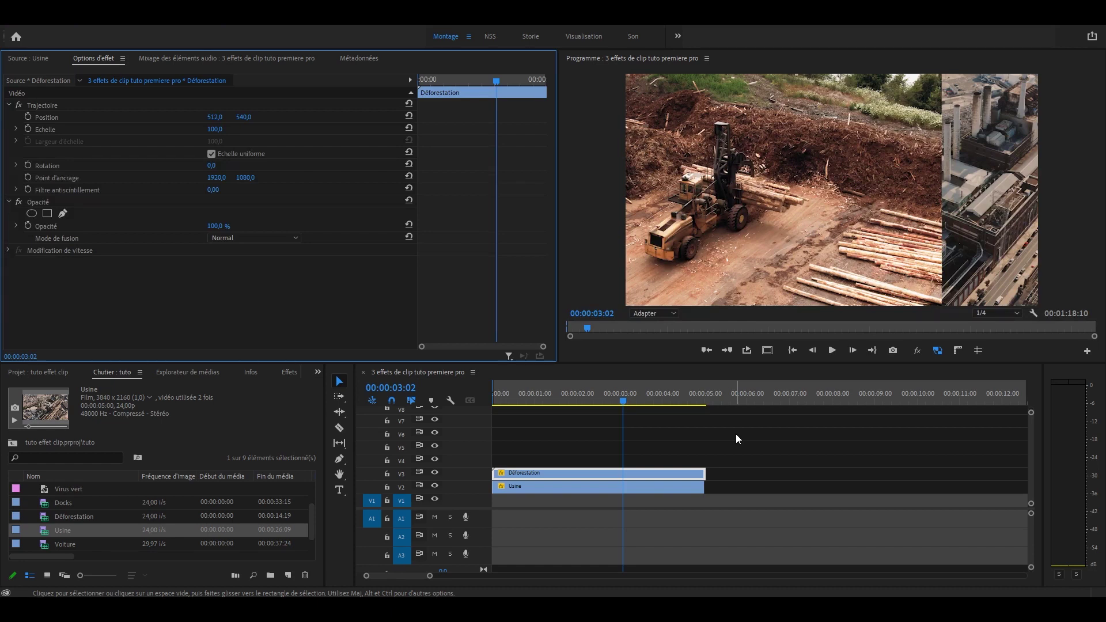
click(735, 433)
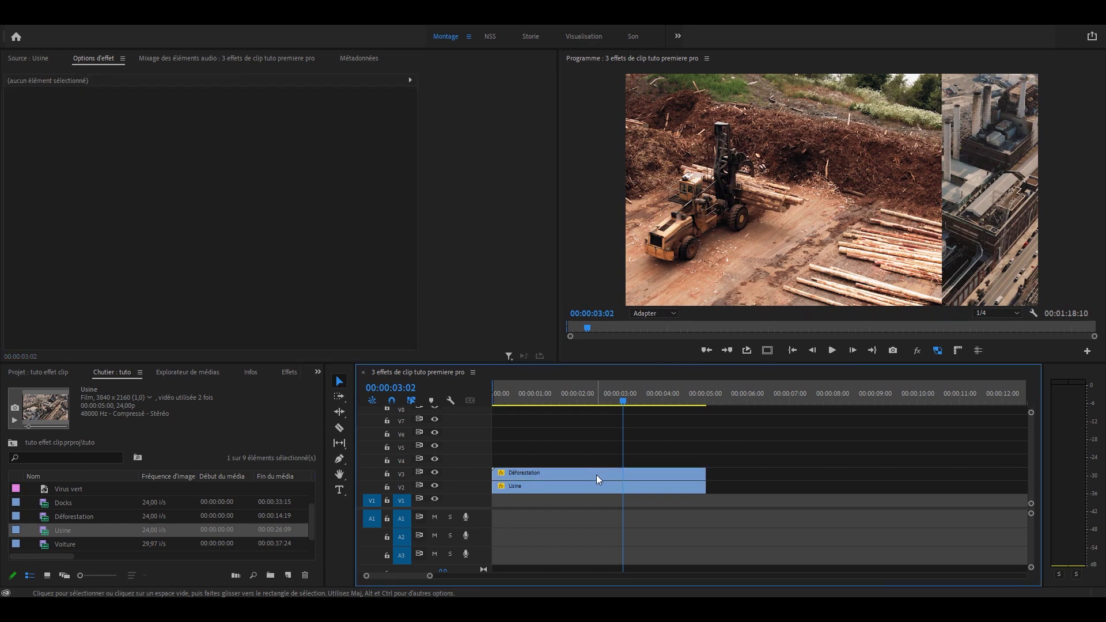
- Nest the Déforestation clip into its own sequence, keeping the suggested name
right_click(596, 475)
click(654, 312)
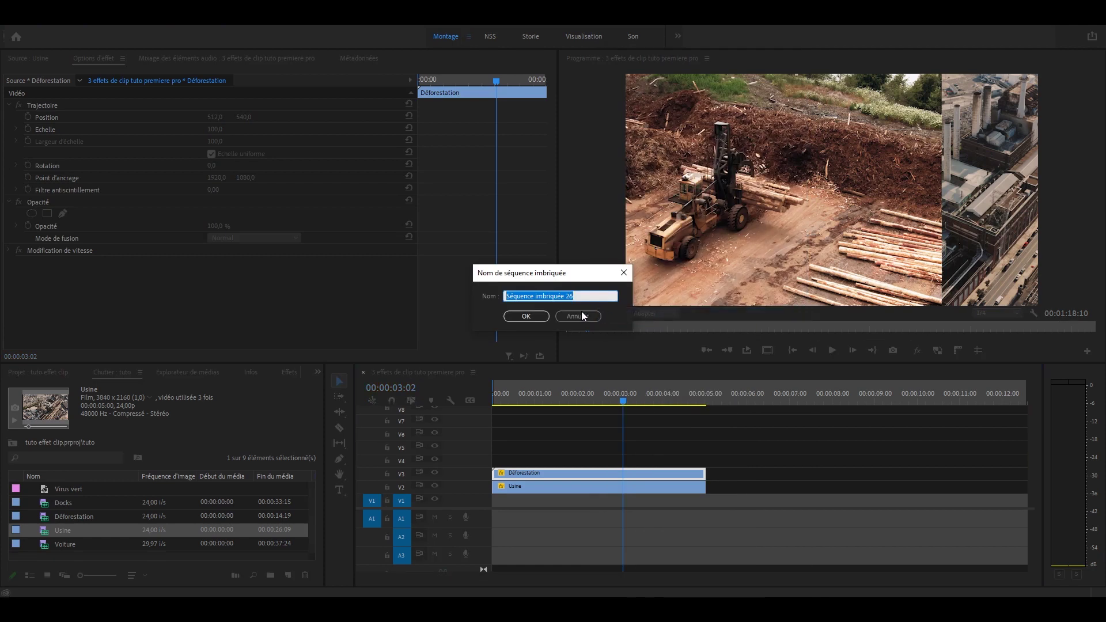
click(526, 316)
- Find the Recadrage video effect and apply it to the nested sequence on V3
click(289, 372)
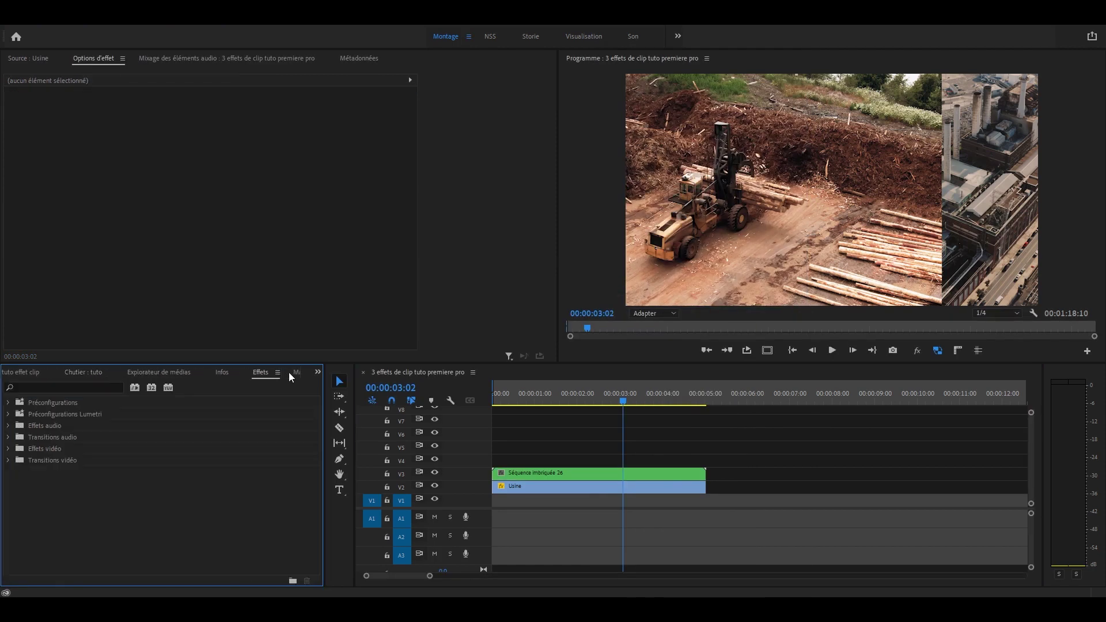
click(85, 392)
text(recadra)
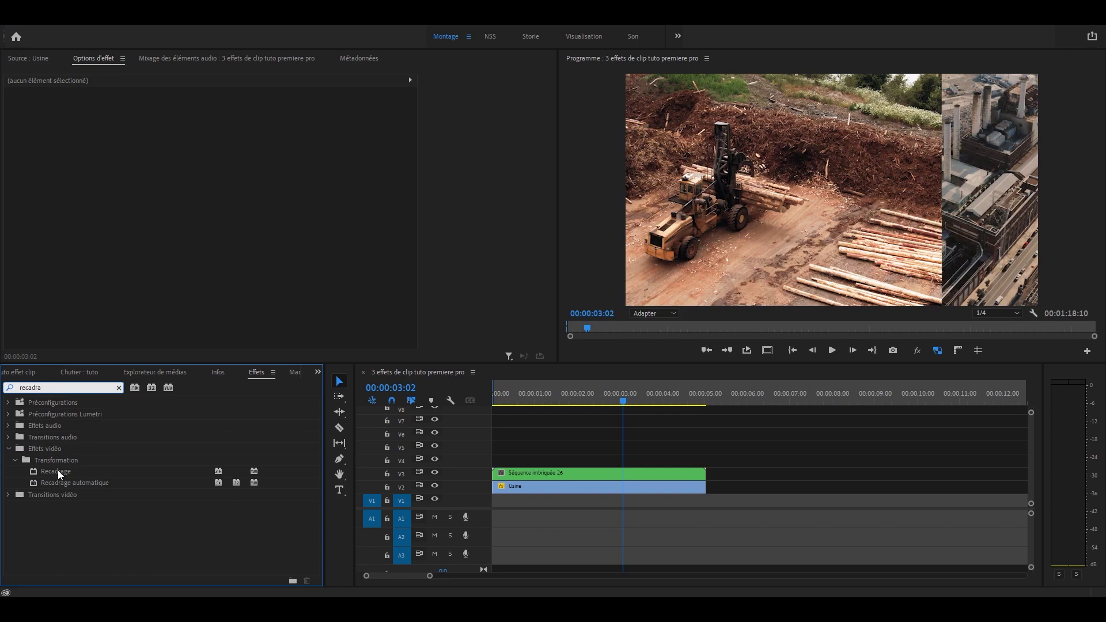
drag(57, 470, 561, 474)
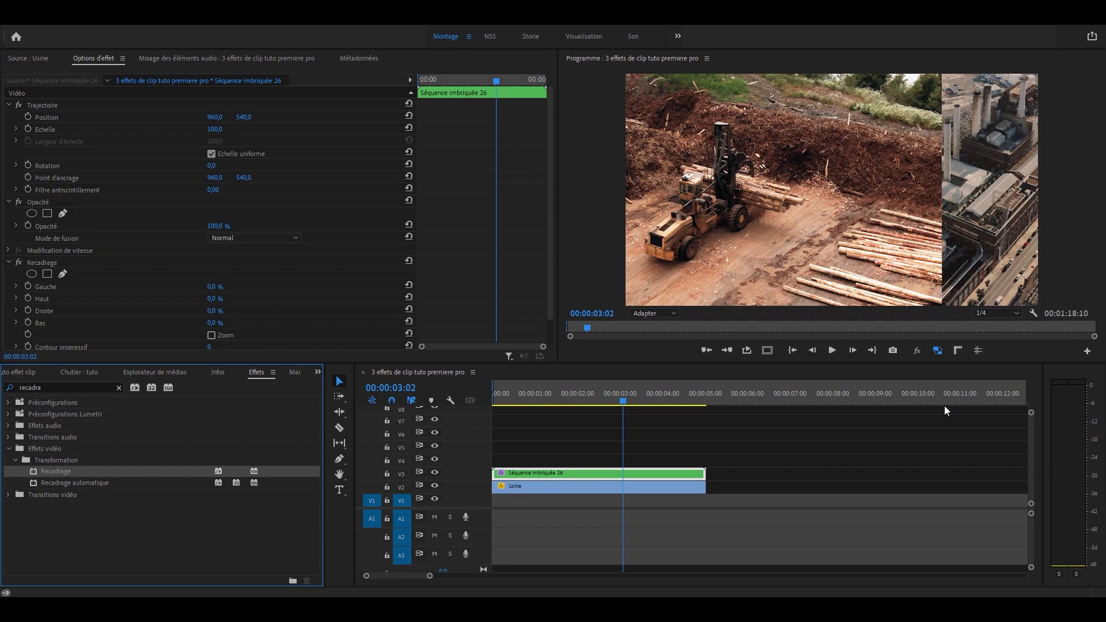
click(938, 436)
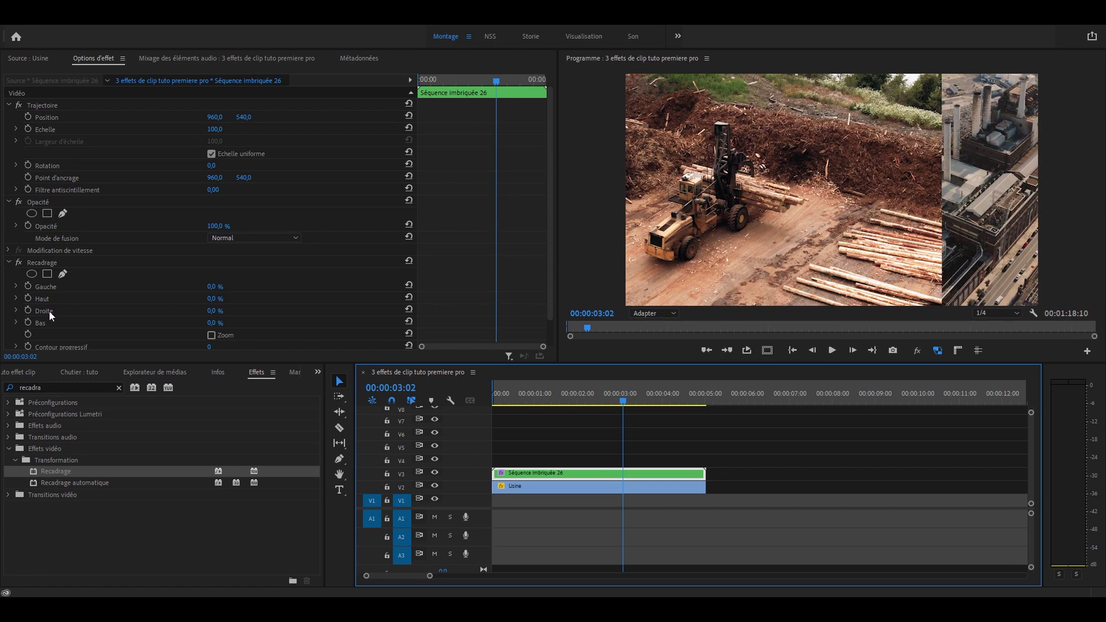
- Crop the nested sequence by setting Recadrage's Droite value to 50 %
click(219, 311)
text(50)
key(Return)
click(839, 286)
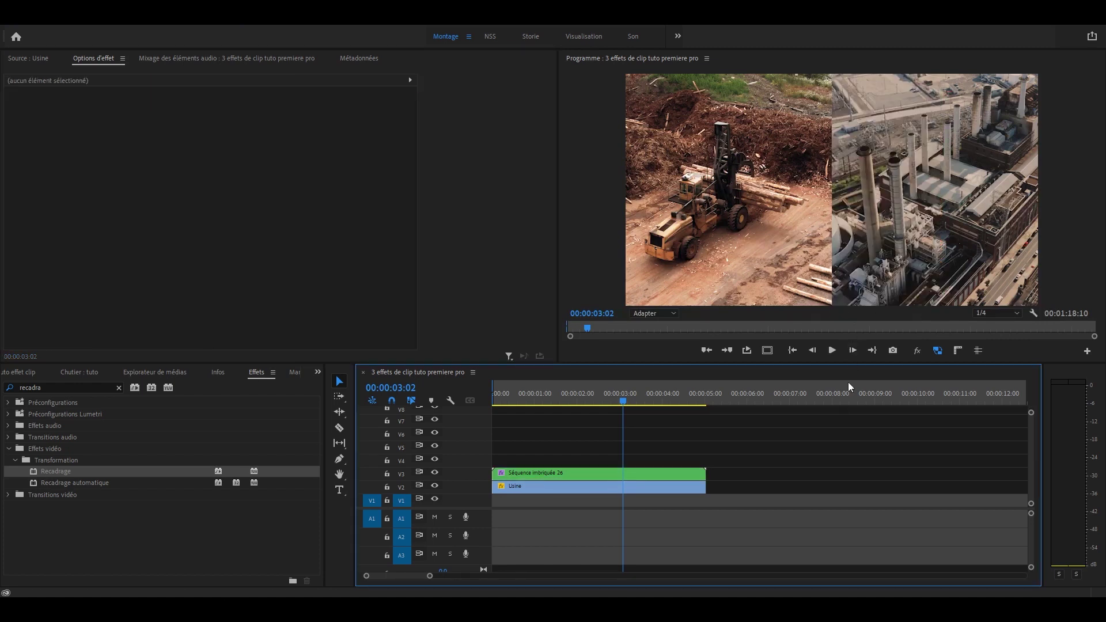
- Find the Couleur Lumetri effect and apply it to the nested sequence on V3
click(119, 387)
text(couleur)
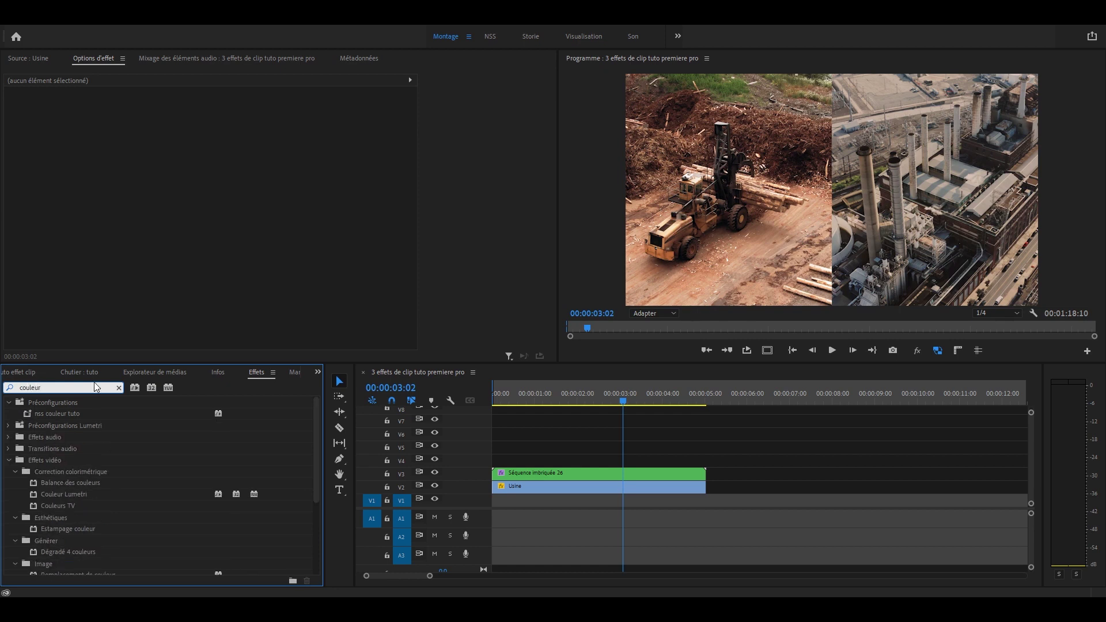
drag(64, 493, 556, 477)
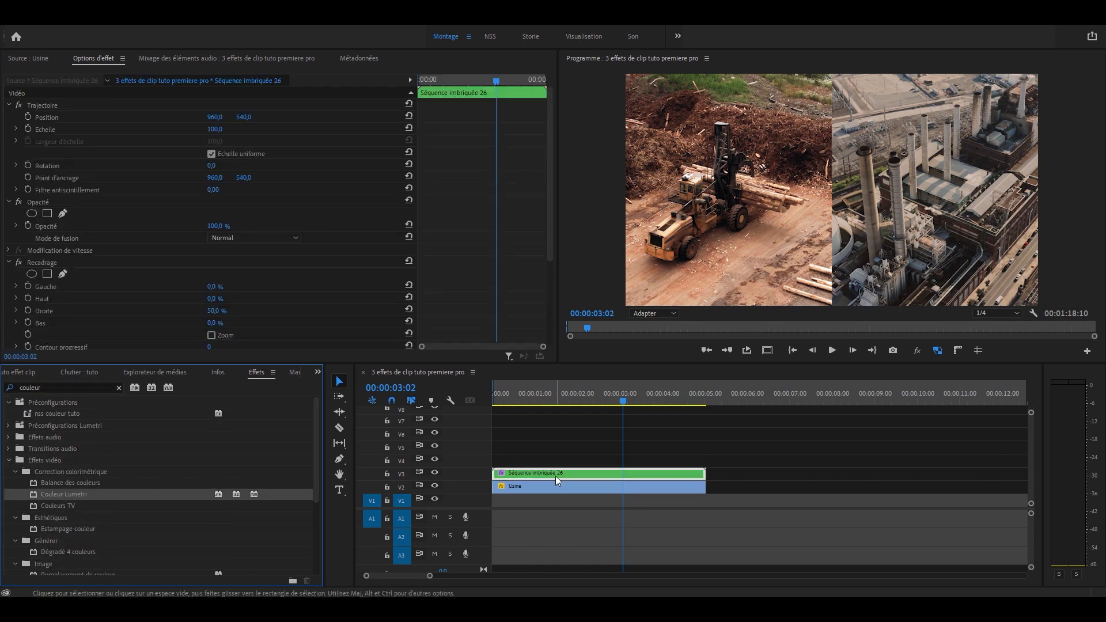
- Reduce the Saturation to 0 in the Couleur Lumetri basic correction of the nested sequence
scroll(170, 330, down, 3)
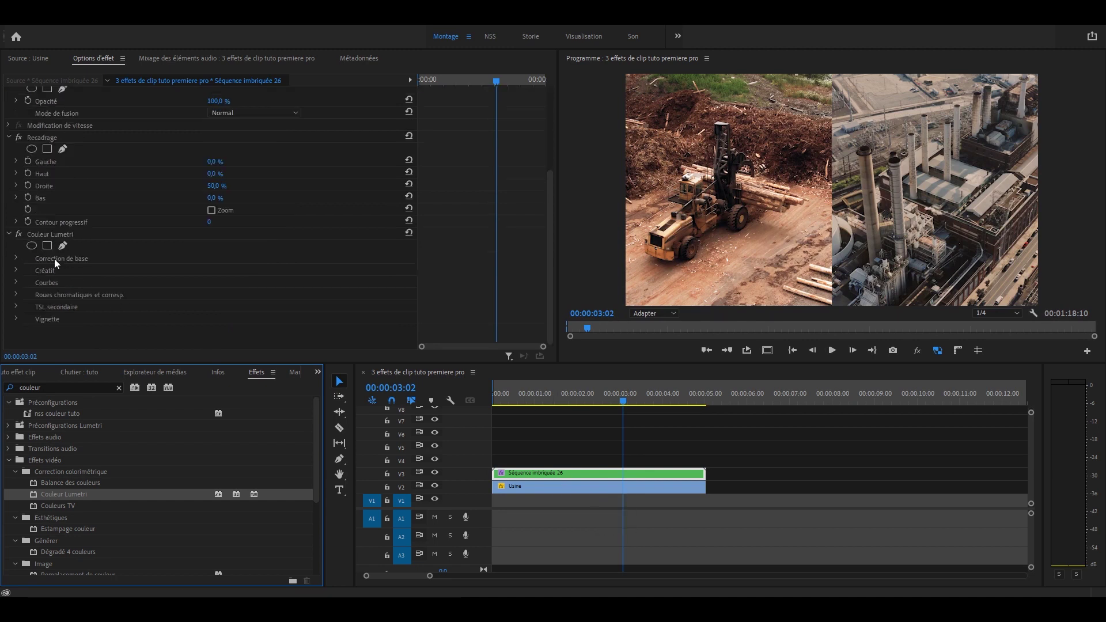
click(16, 257)
scroll(43, 313, down, 4)
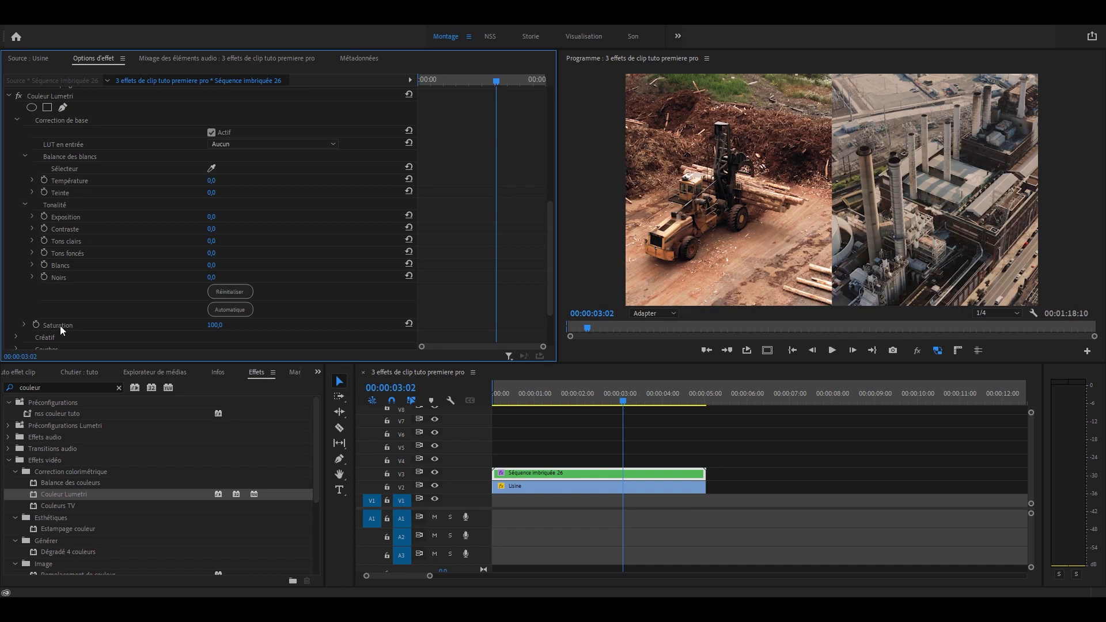
drag(223, 327, 166, 327)
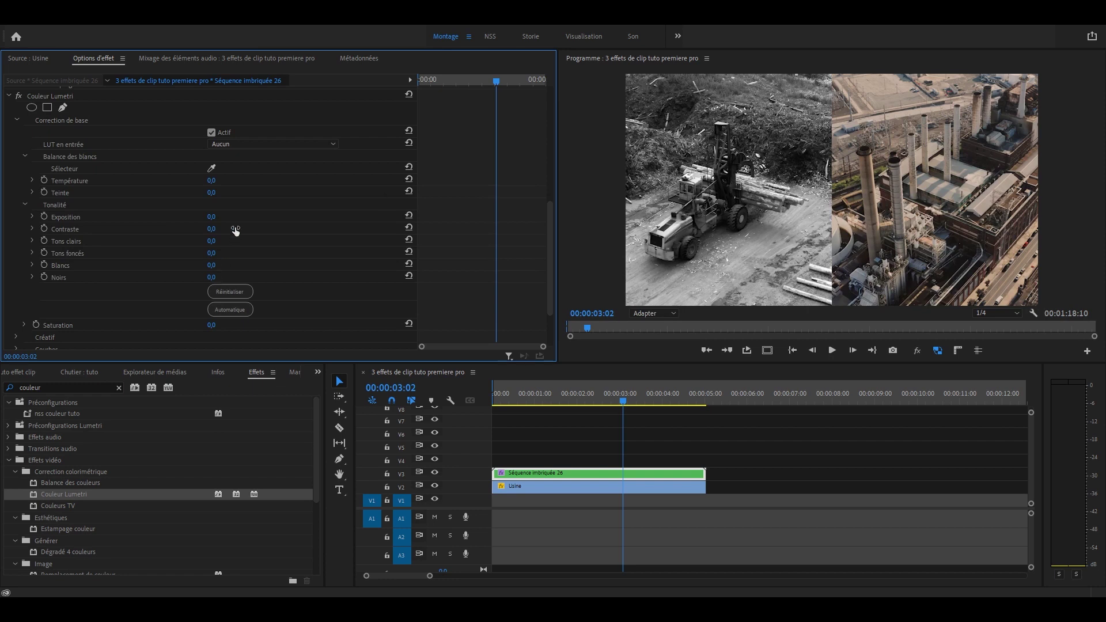
- Set the nested sequence's Lumetri tonality to Noirs -30, Contraste 50 and Tons clairs -30
click(210, 276)
text(-30)
key(Return)
click(211, 228)
text(50)
key(Return)
click(212, 240)
text(-30)
key(Return)
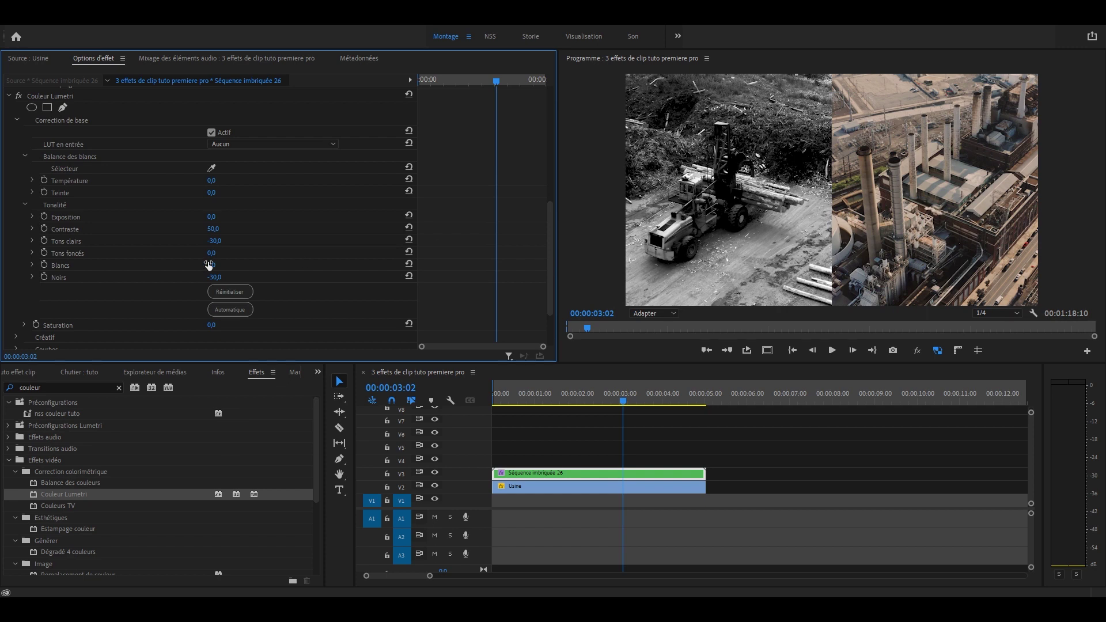
- Copy the nested sequence's Couleur Lumetri effect onto the Usine clip and play back the split screen
scroll(208, 265, up, 1)
click(64, 108)
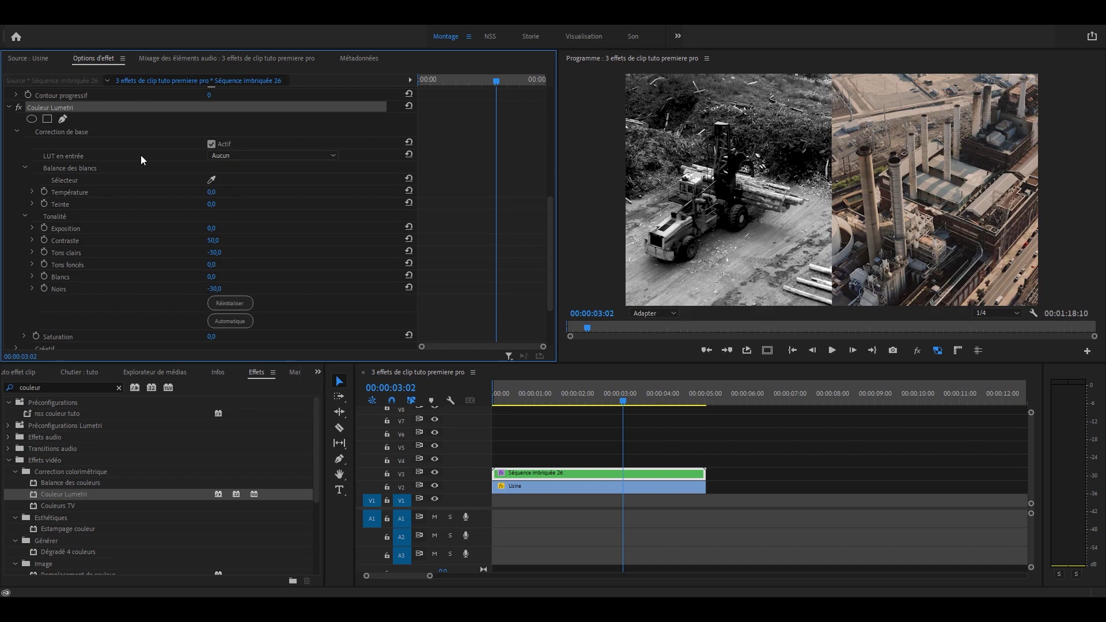
click(593, 486)
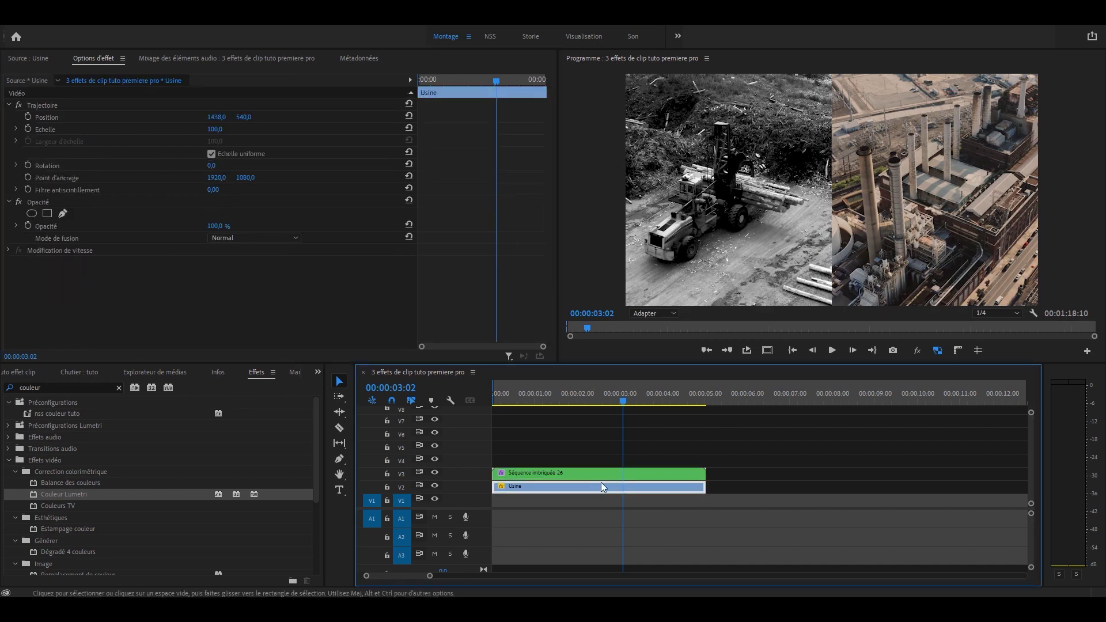
key(ctrl+v)
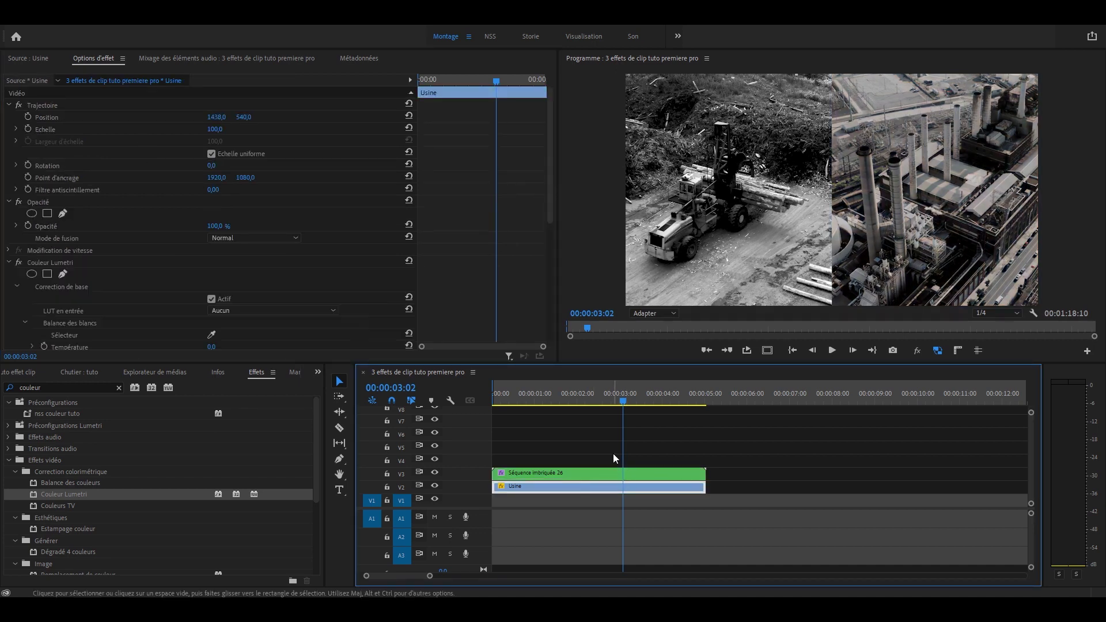
key(space)
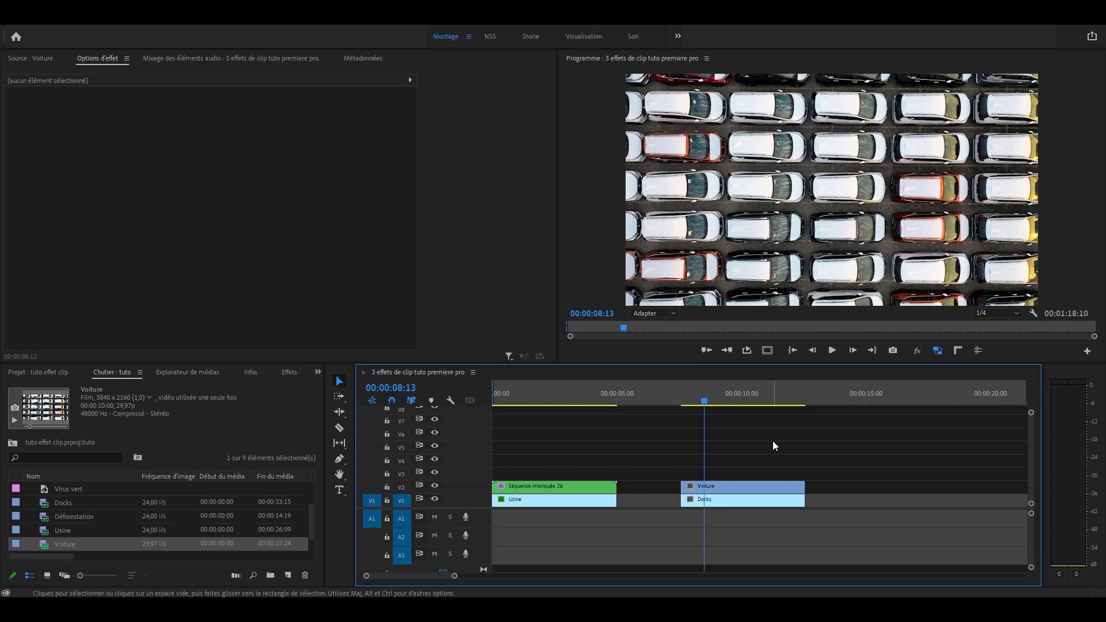
- Scale the Voiture clip on V2 down to 45 over the Docks clip
click(766, 487)
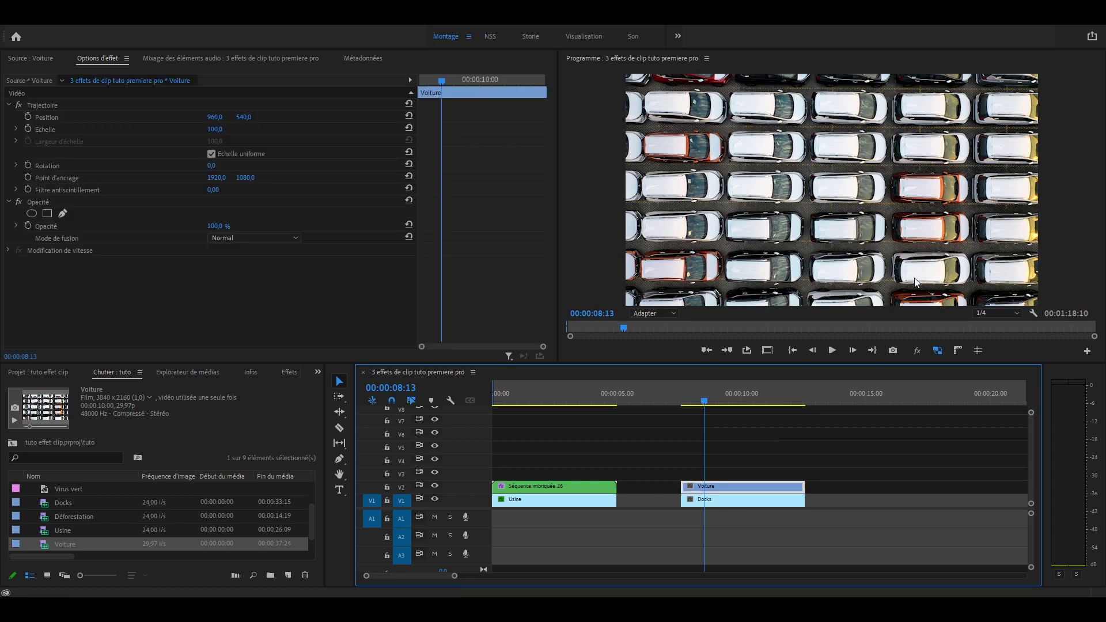
click(215, 129)
text(45)
key(Return)
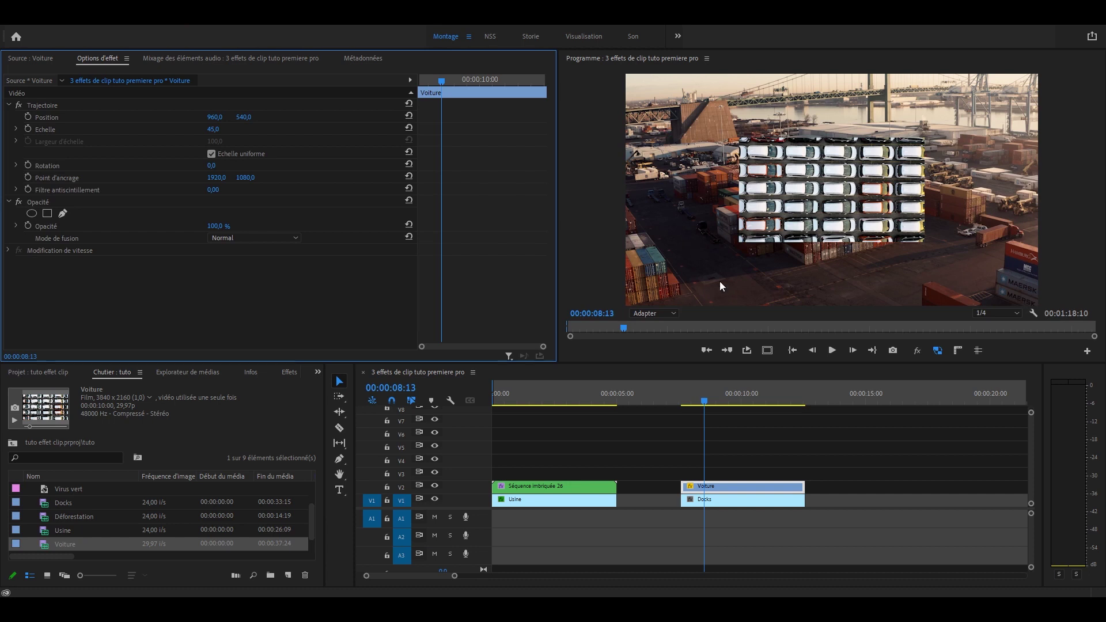
- Render the timeline previews and play back the Voiture clip composited over Docks
click(734, 452)
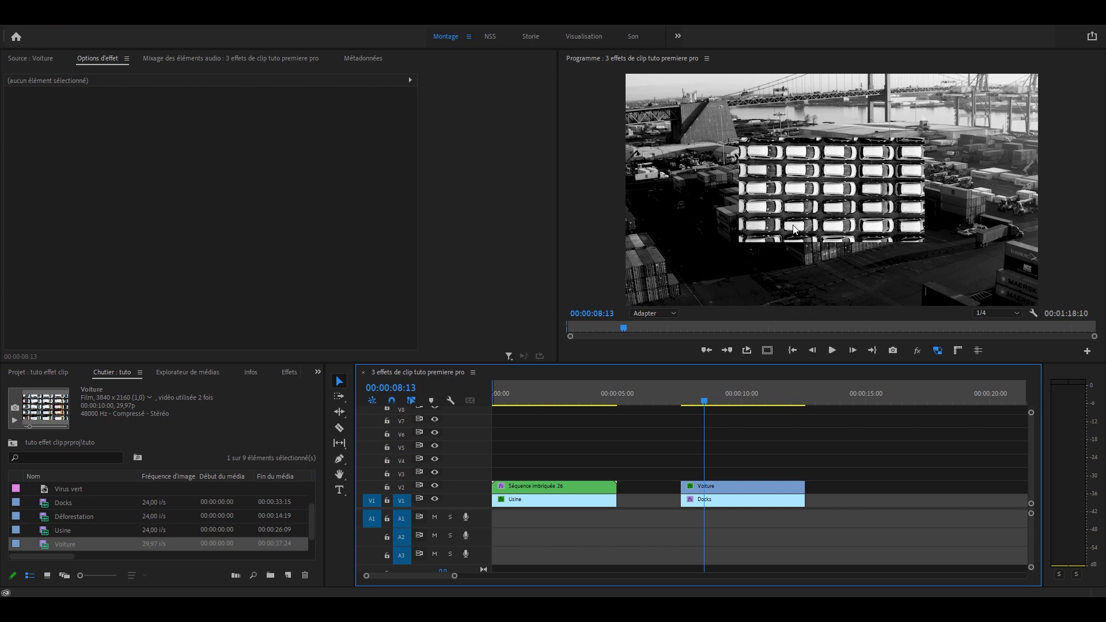
key(Return)
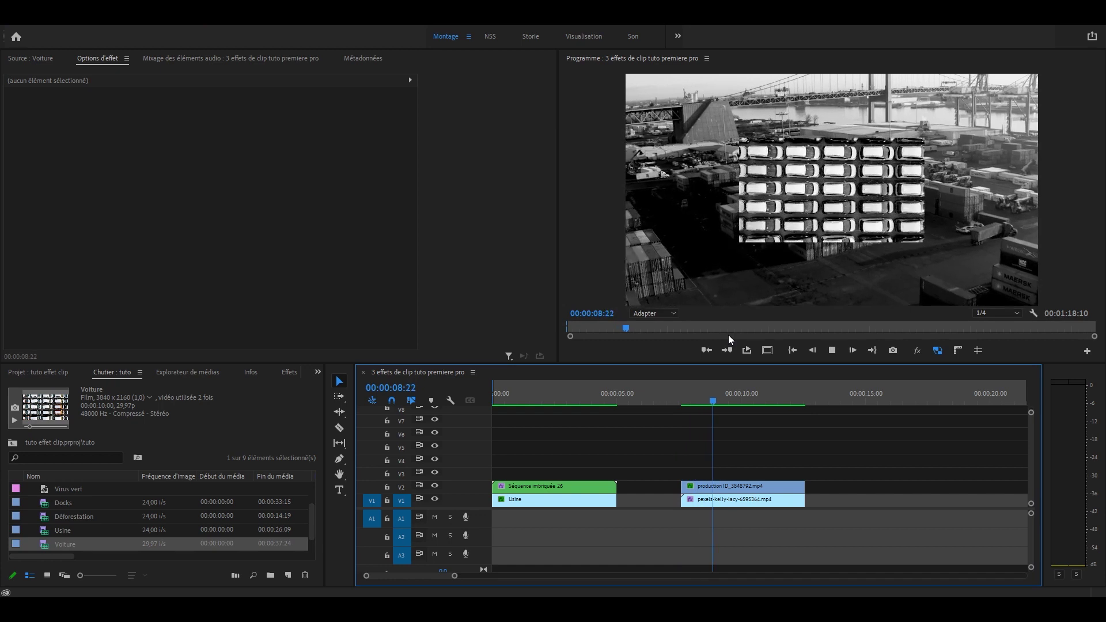
key(space)
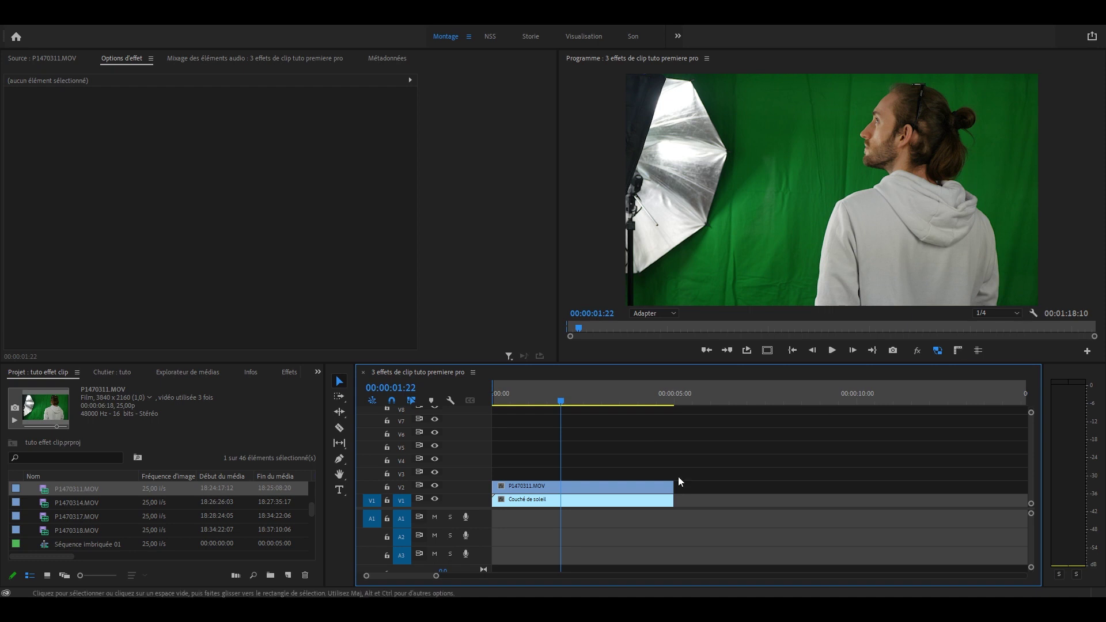
- Draw a closed four-point opacity mask around the man in the P1470311.MOV clip, excluding the studio light
click(589, 488)
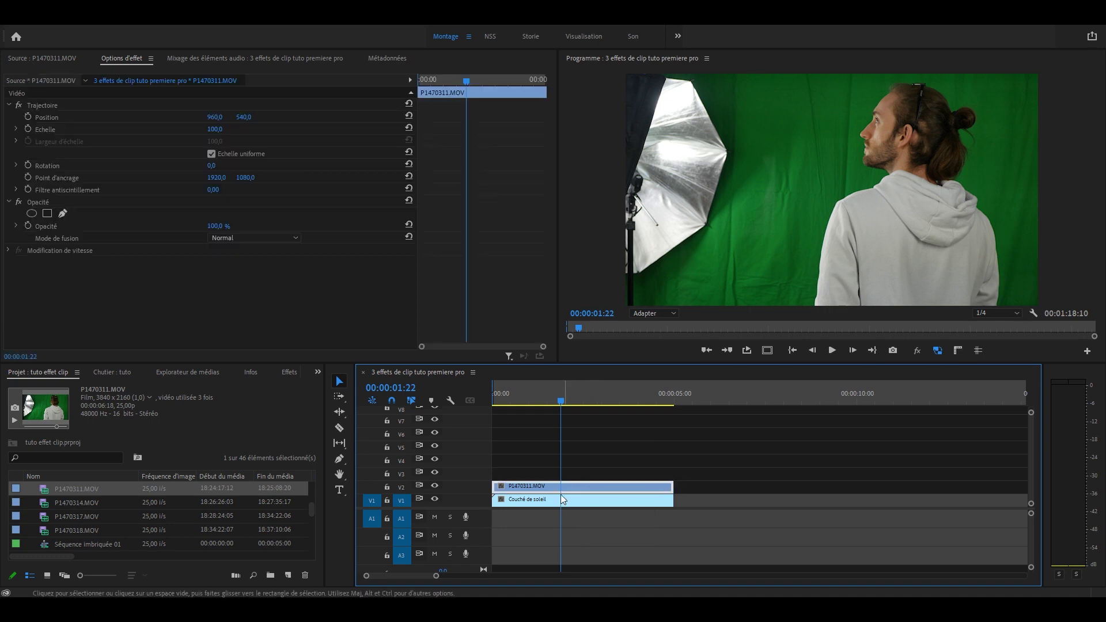
click(63, 213)
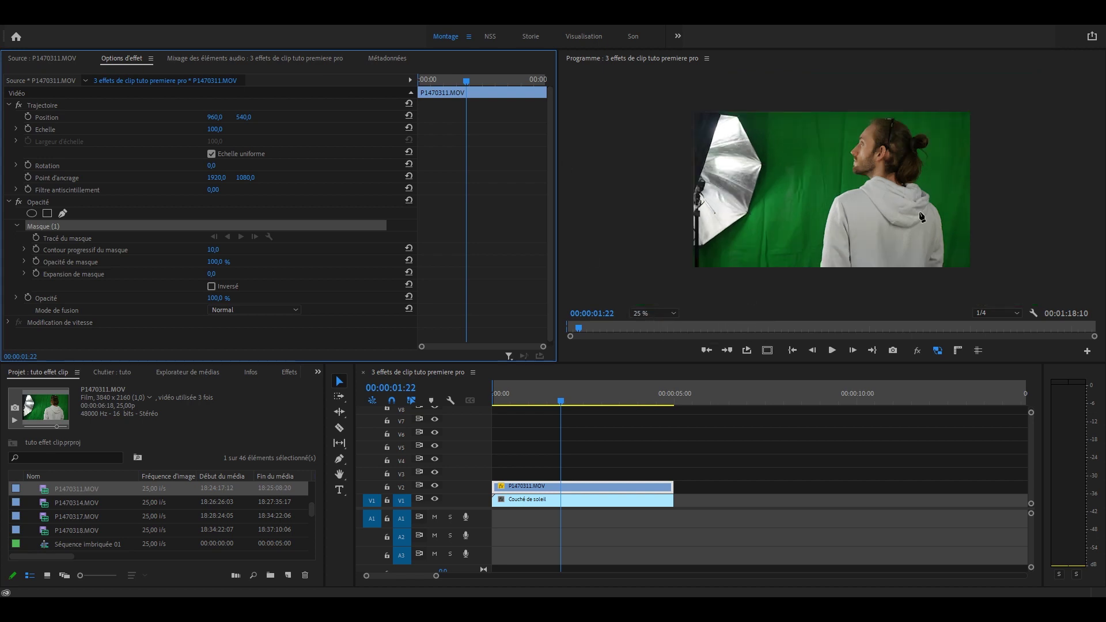
click(812, 283)
click(837, 102)
click(936, 101)
click(955, 275)
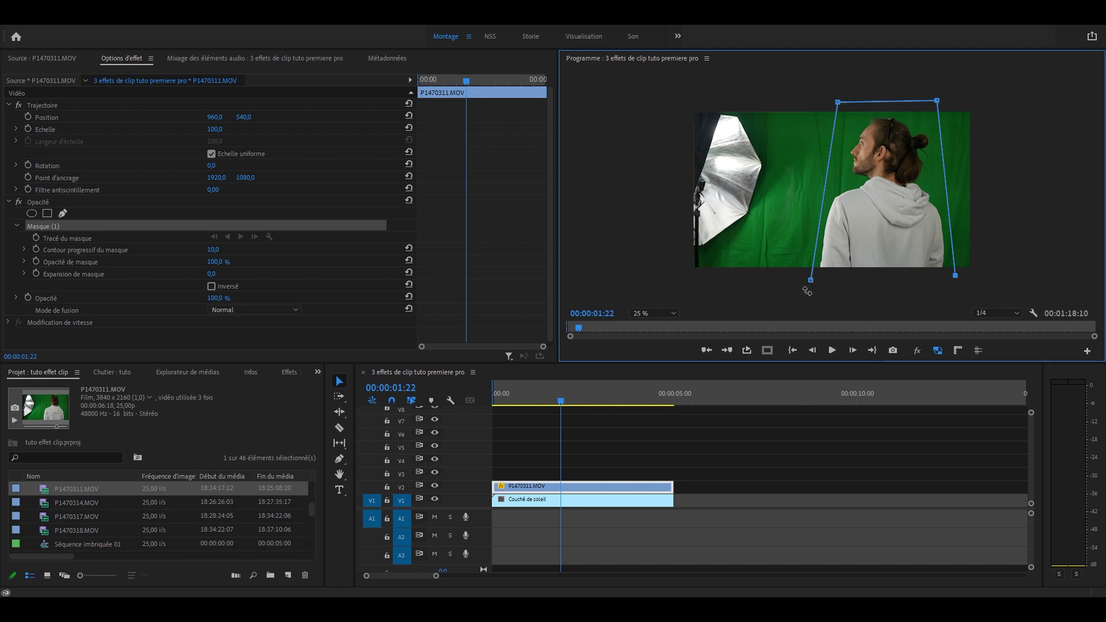
click(810, 279)
click(673, 313)
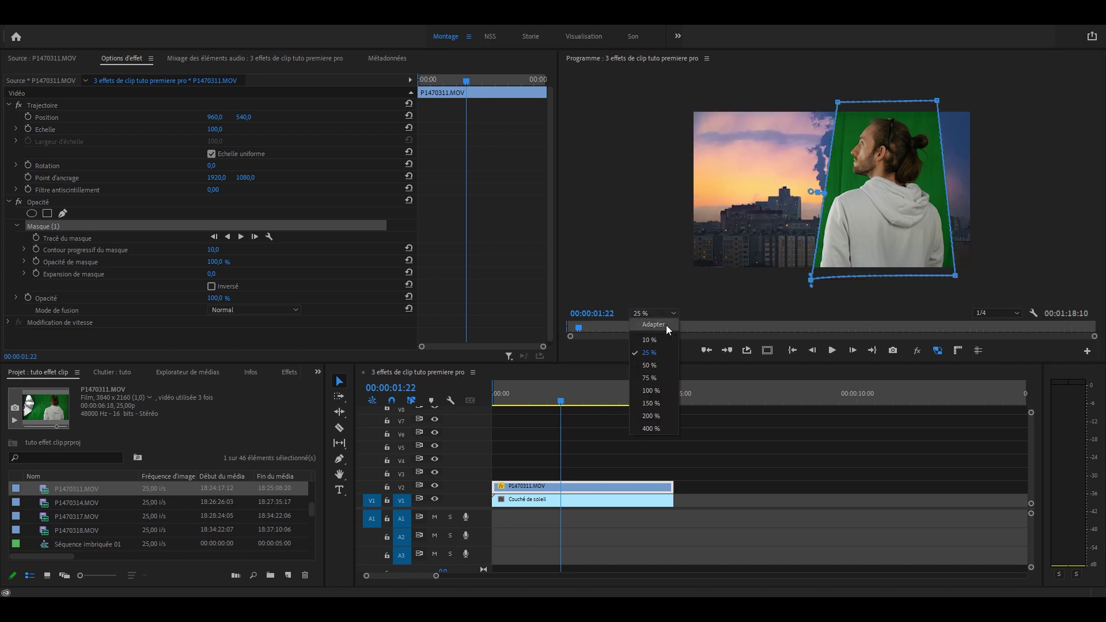
click(666, 325)
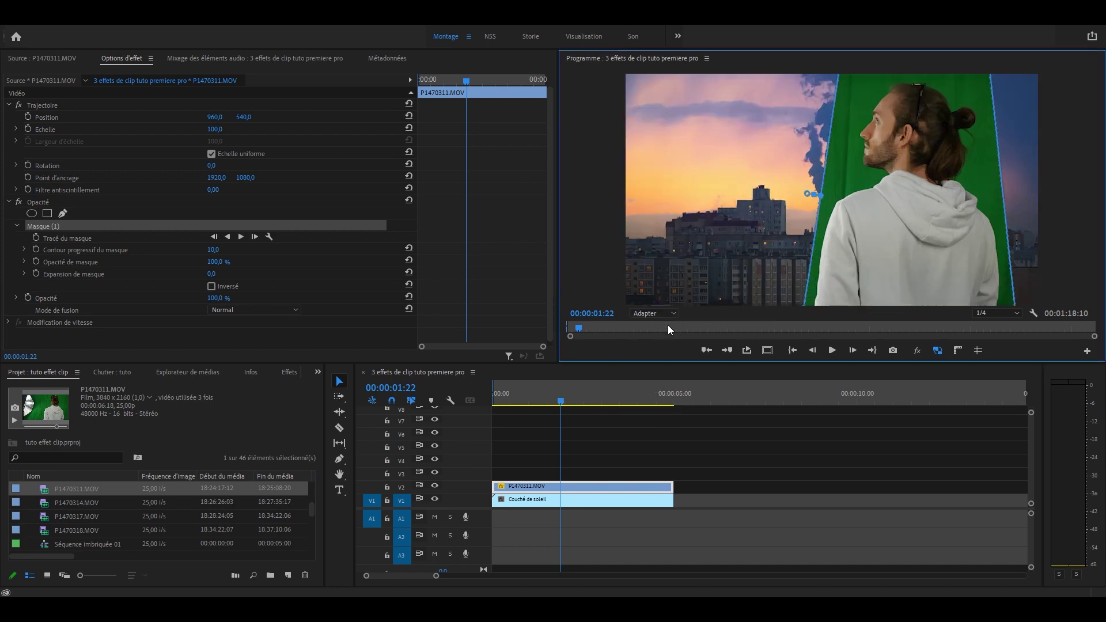
- Find the UltraKey effect and apply it to the P1470311.MOV clip
click(290, 372)
click(119, 387)
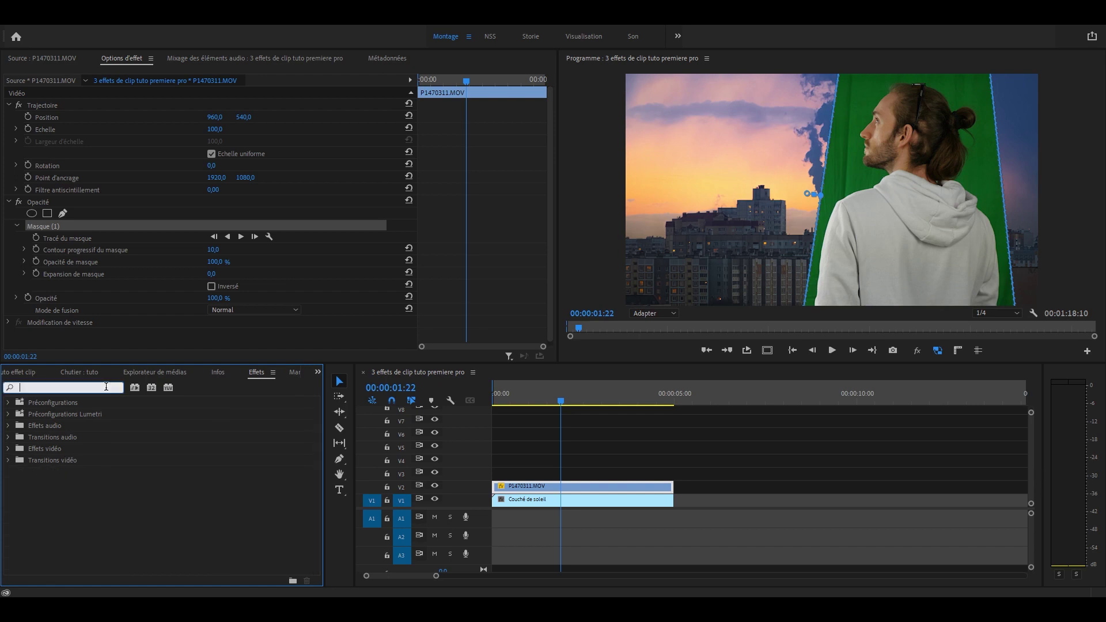
text(ultrak)
drag(53, 471, 511, 492)
- Set UltraKey's Sortie to Couche Alpha and its Paramètre to Dynamique
scroll(346, 232, down, 3)
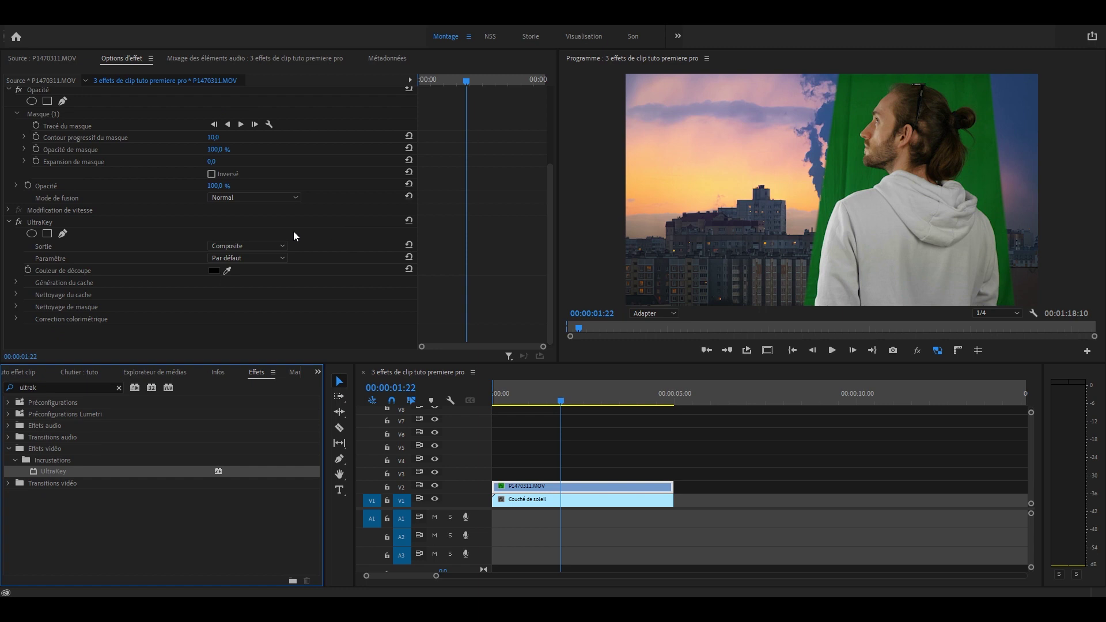
click(230, 245)
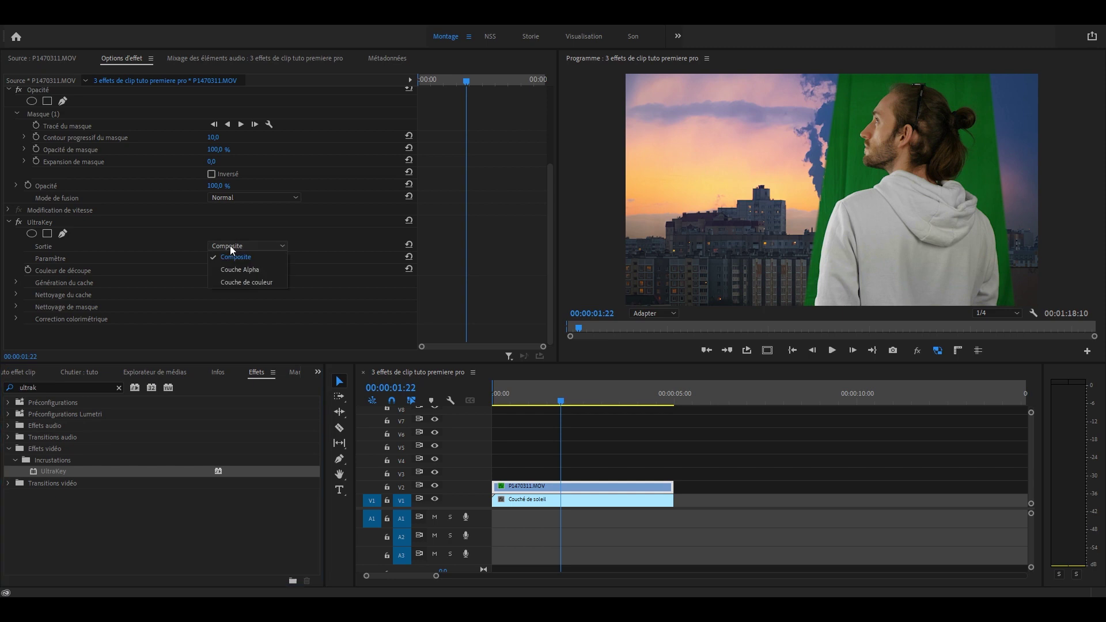
click(256, 271)
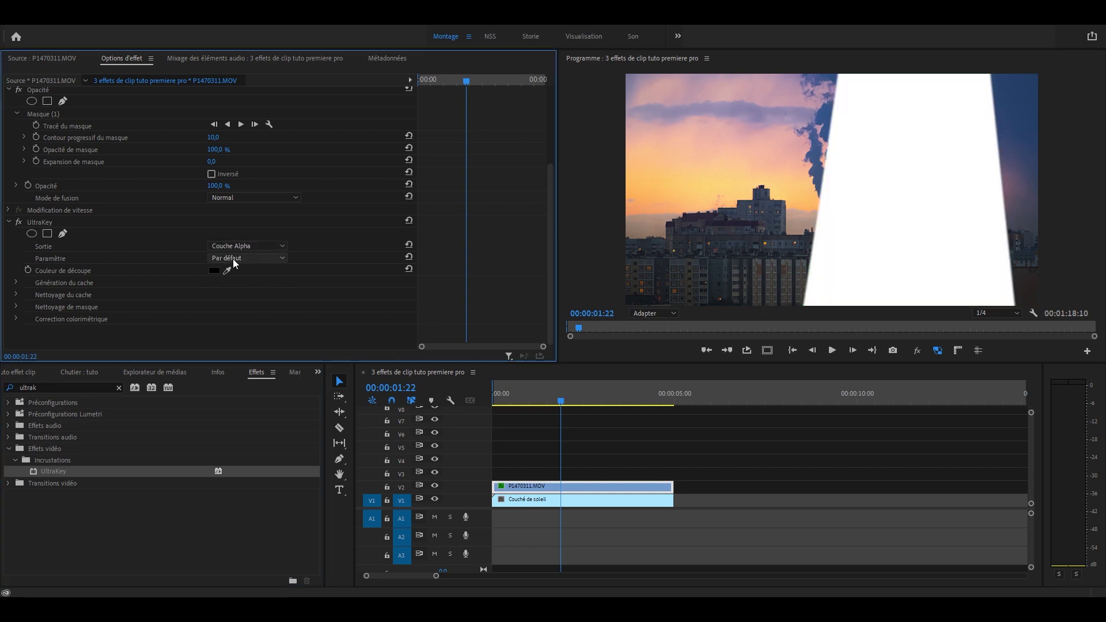
click(235, 258)
click(250, 290)
- Sample the green backdrop as UltraKey's Couleur de découpe and set its Sortie to Composite
click(228, 272)
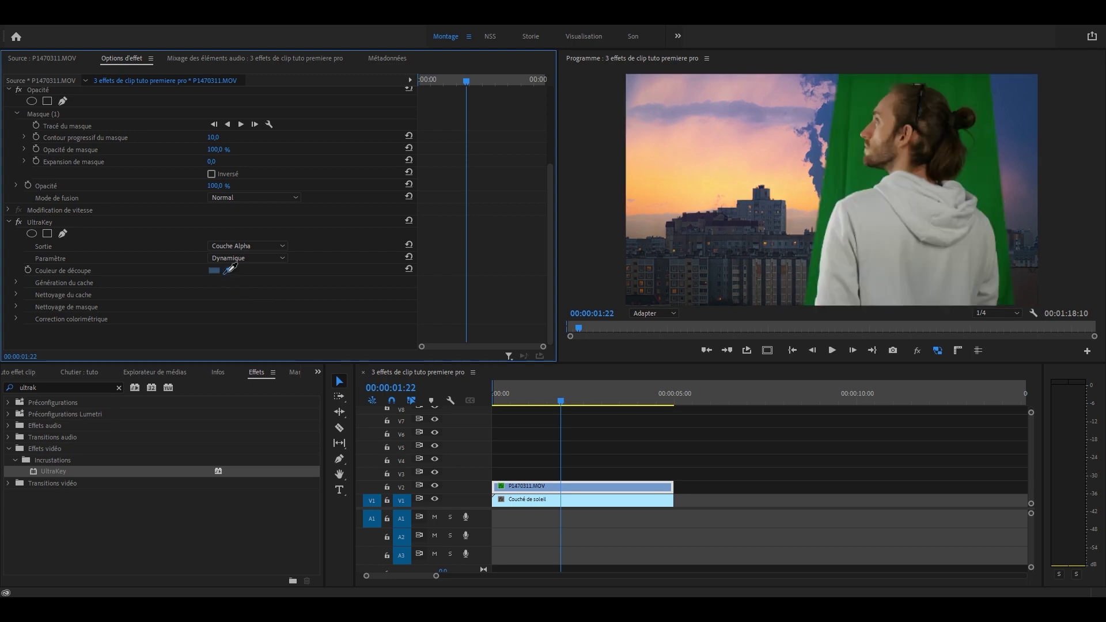
click(1009, 266)
key(Left)
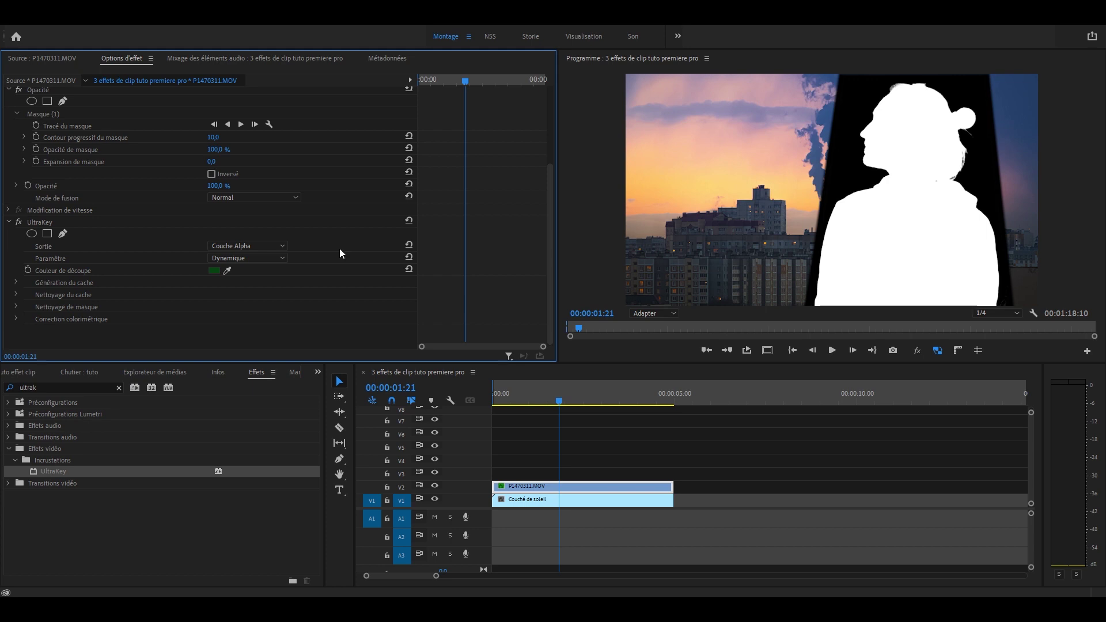
click(278, 247)
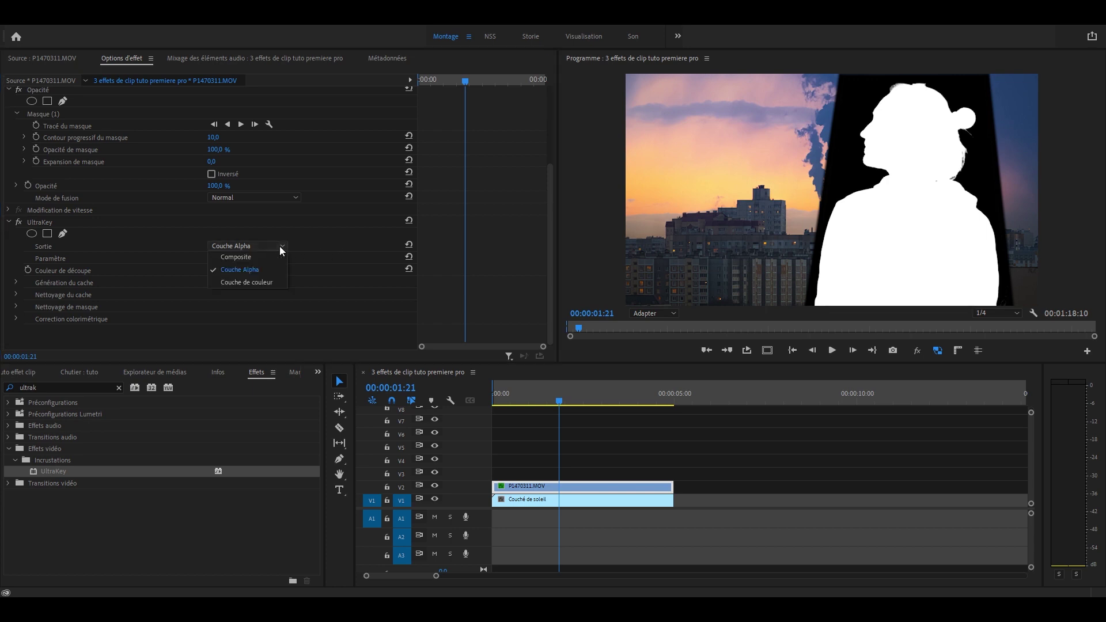
click(278, 258)
click(570, 487)
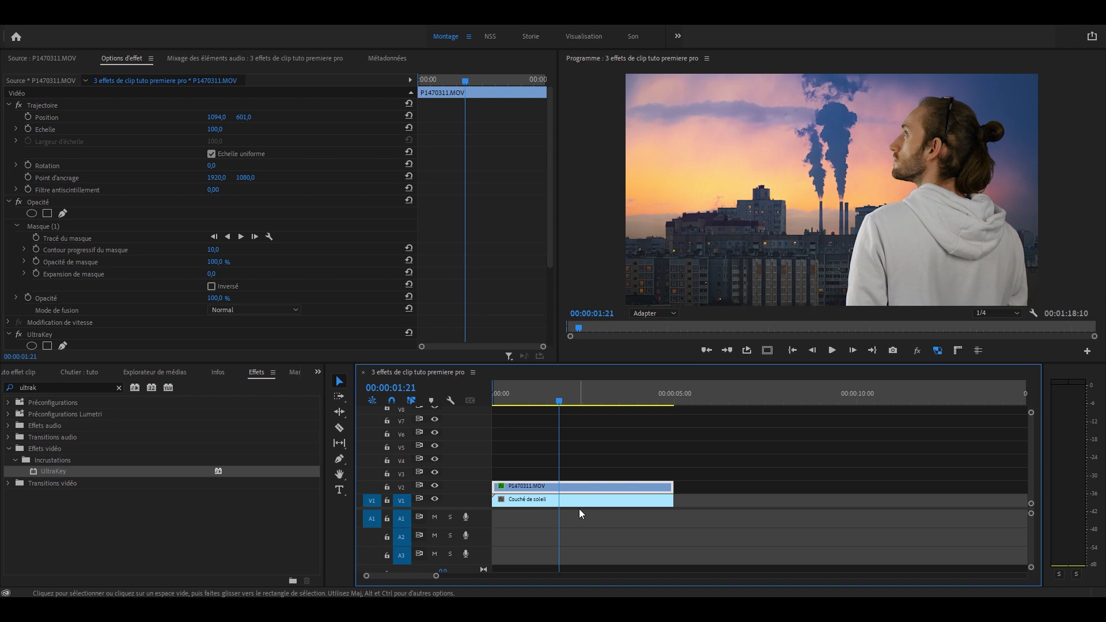
- Animate the Echelle of the Couché de soleil clip from 102 at its start to 100 at its end
key(Home)
click(572, 502)
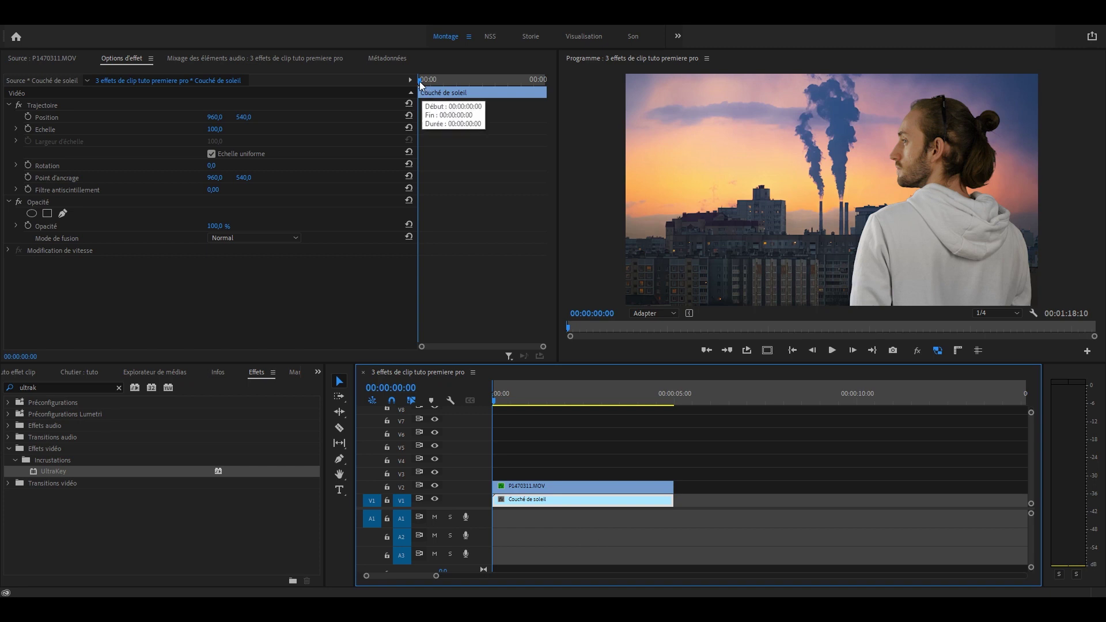
click(28, 128)
click(215, 129)
text(102)
key(Return)
drag(452, 79, 504, 81)
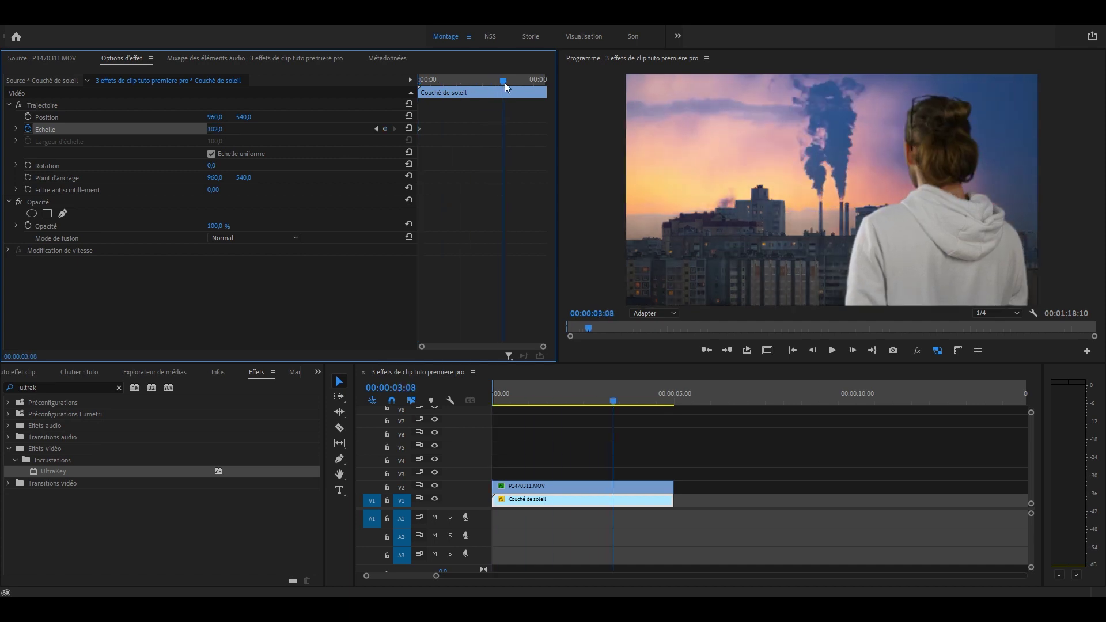
click(409, 128)
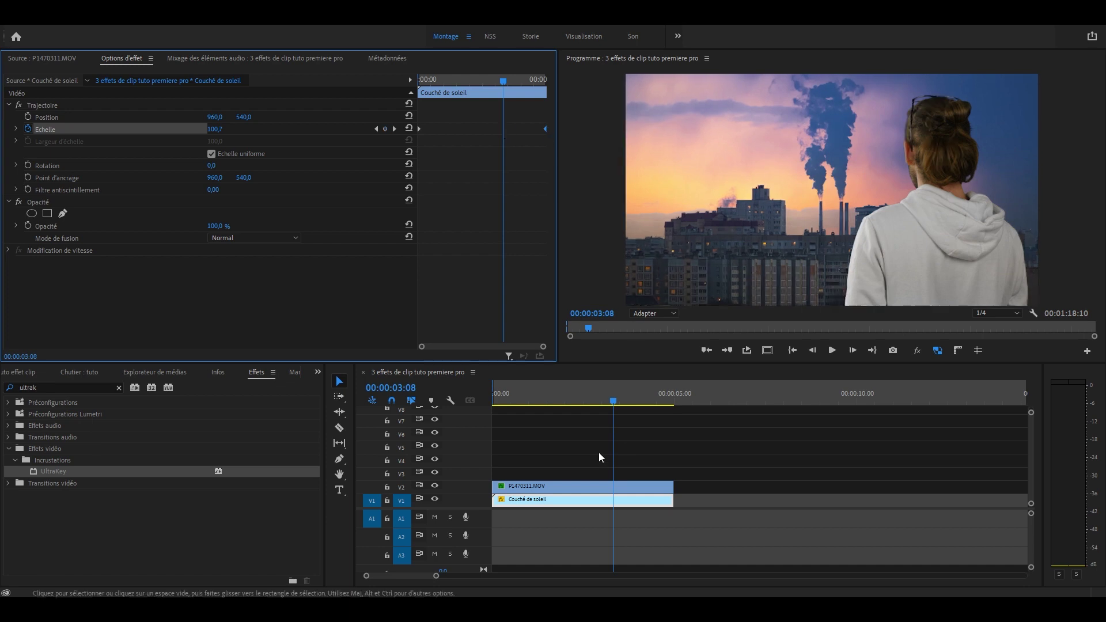
- Play back the timeline to check the slow scale change on the sunset background
click(512, 396)
key(space)
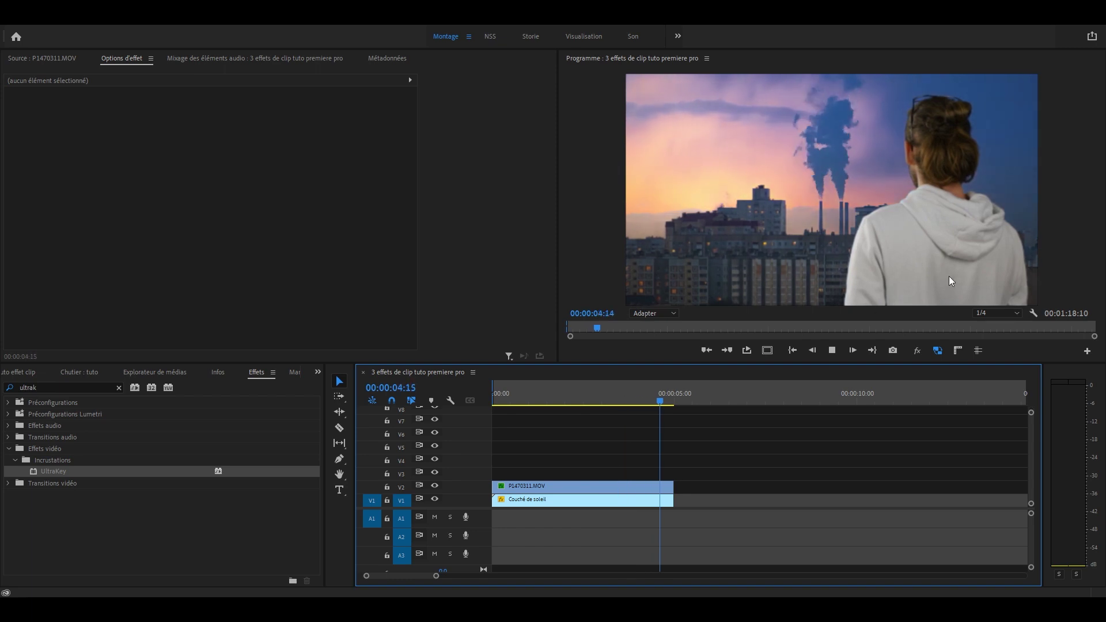
key(space)
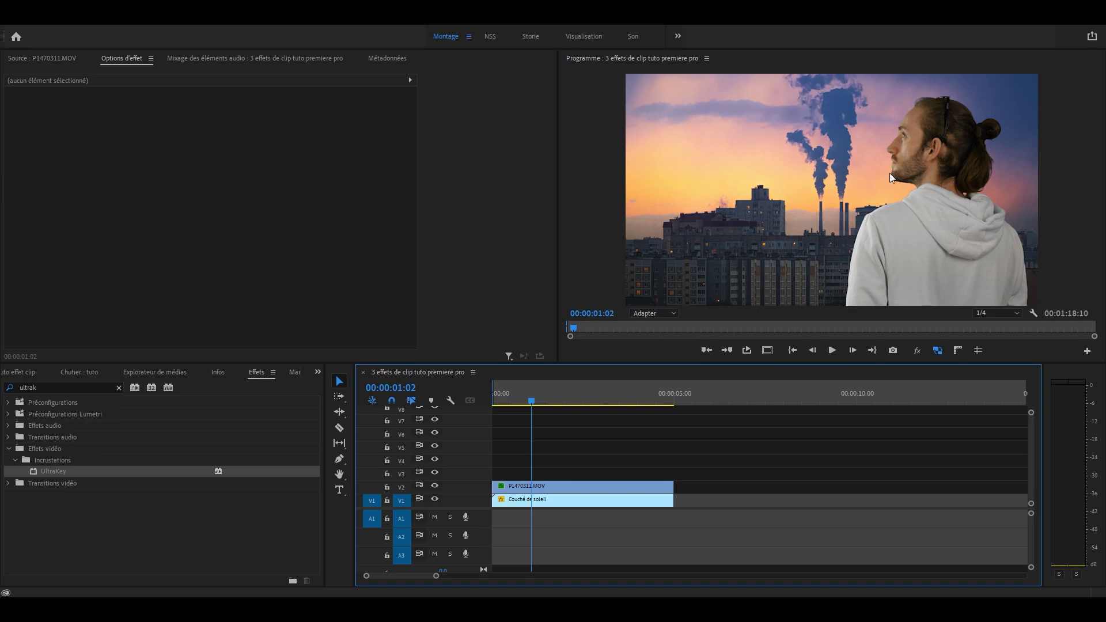
- Animate the Echelle of the P1470311.MOV clip from 120 at its start to 100 at its end
click(573, 485)
key(Home)
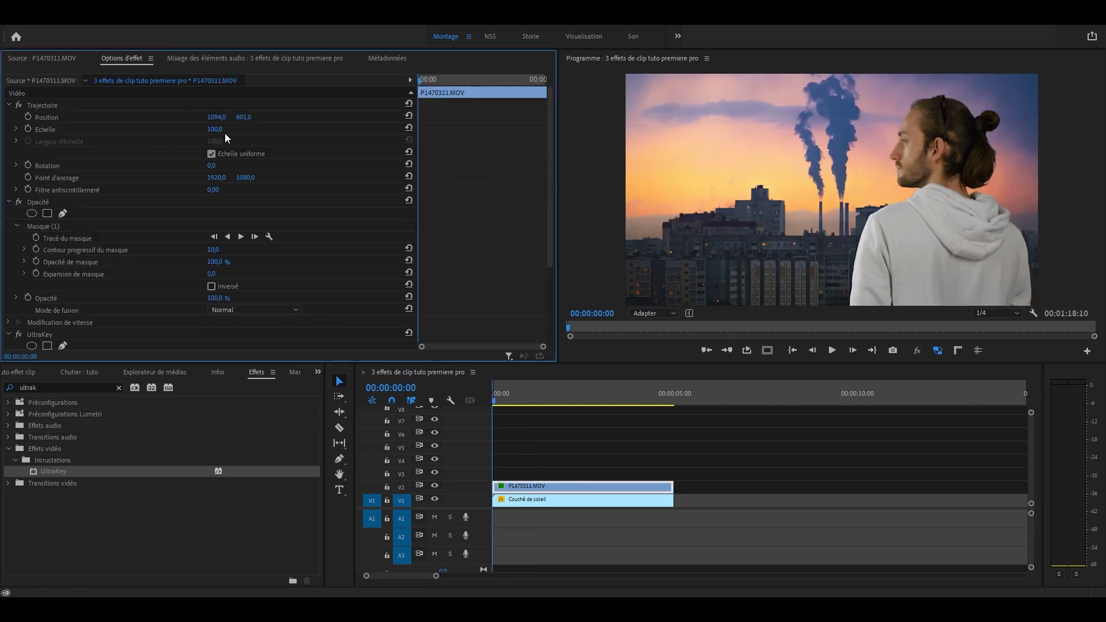
text(120)
key(Return)
click(27, 129)
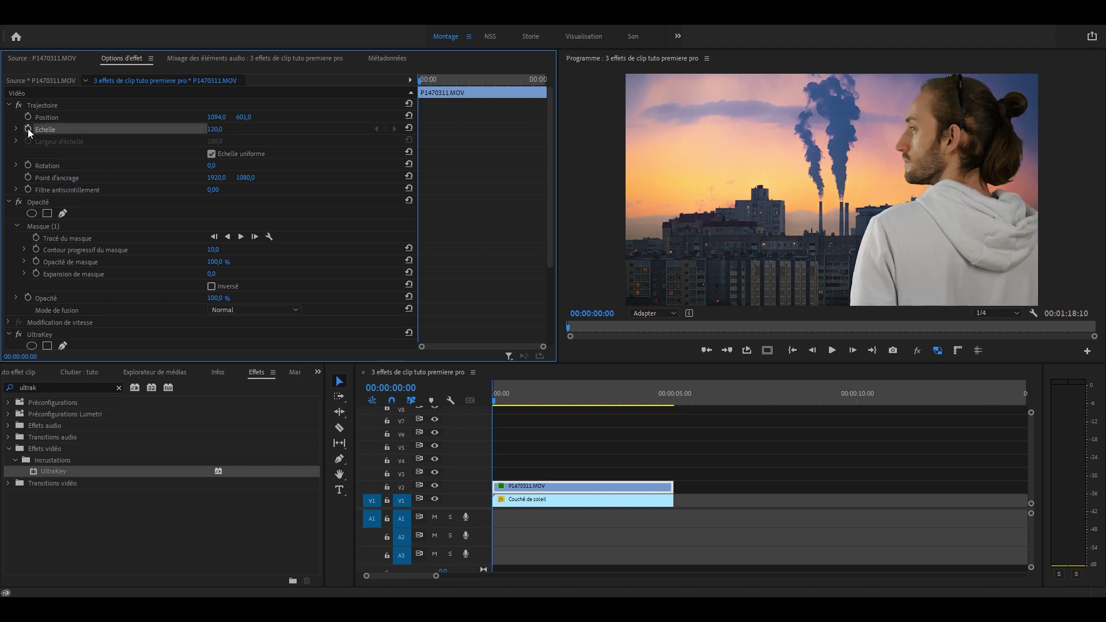
click(497, 79)
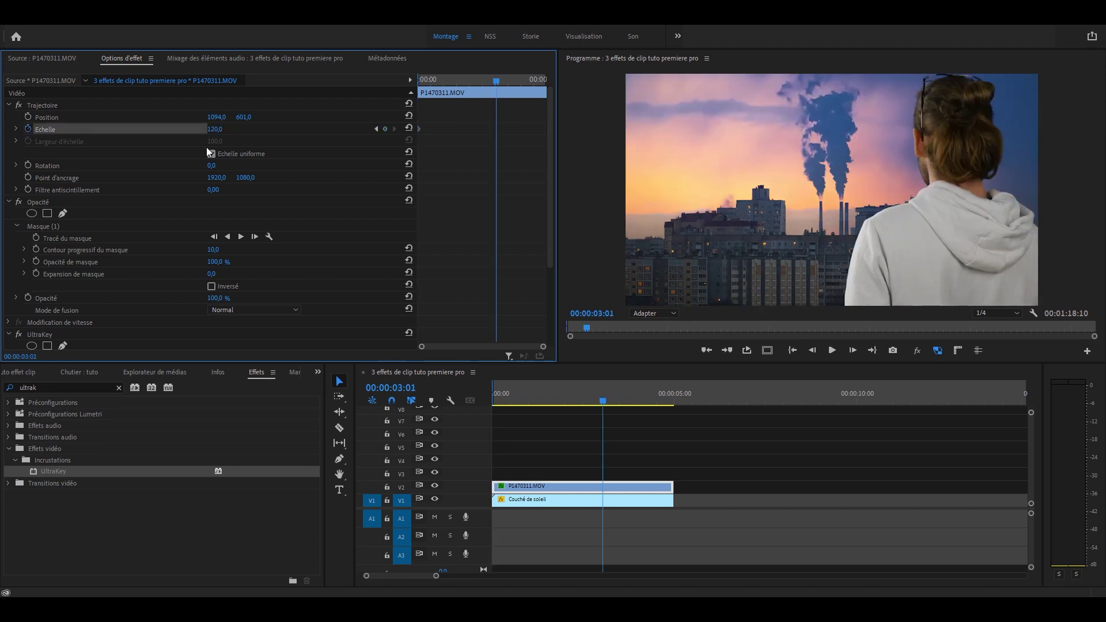
click(408, 128)
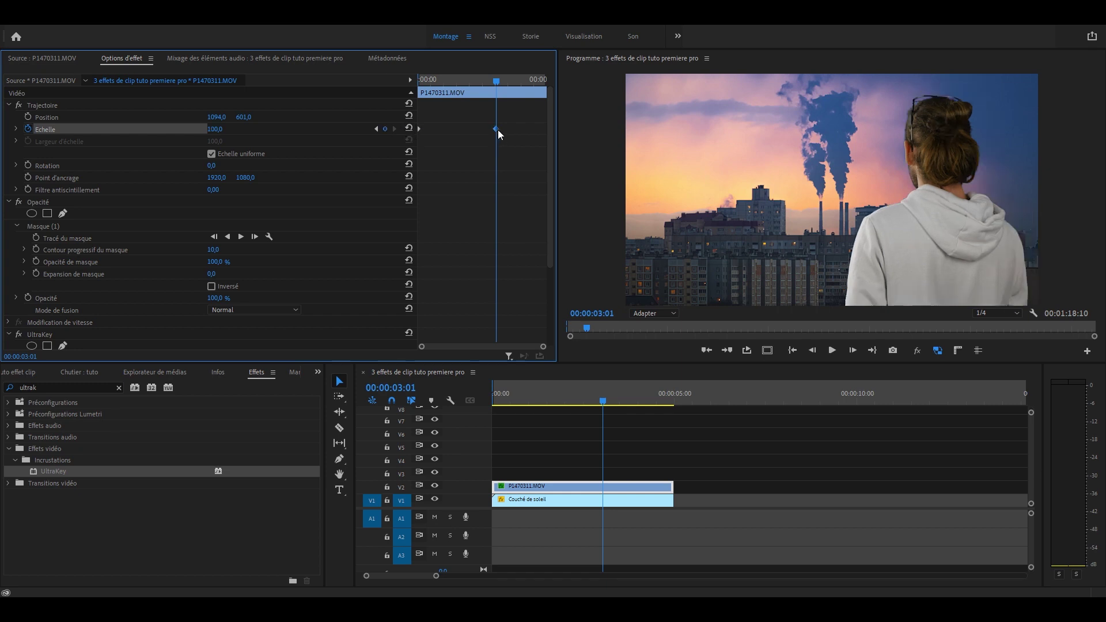
drag(498, 129, 564, 133)
- Play back the composite from the start to review the man's scale animation against the background
key(Home)
key(space)
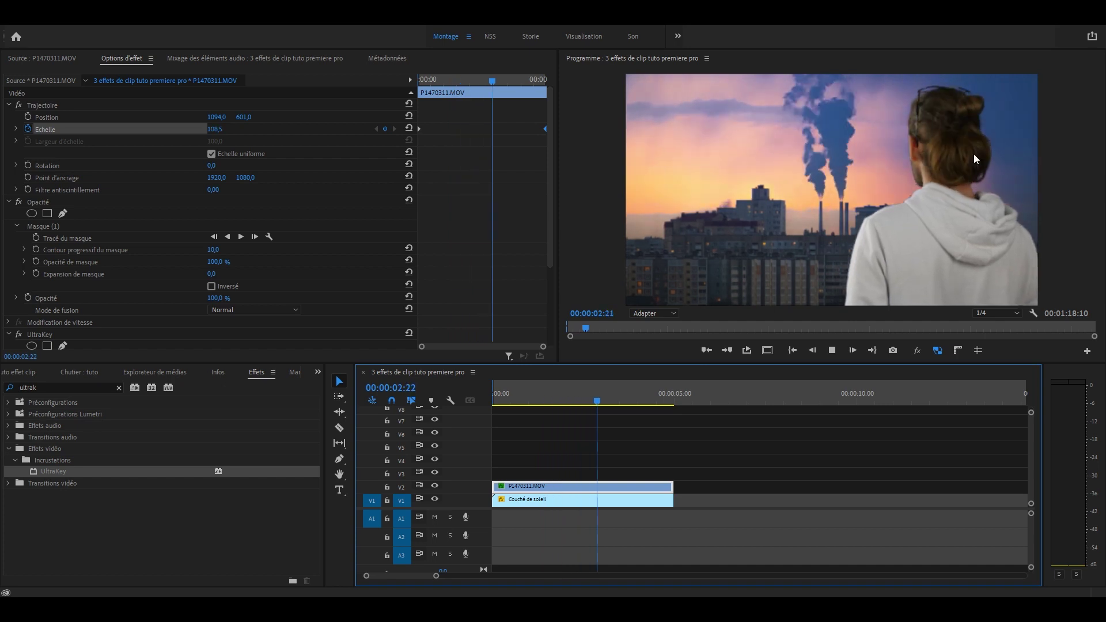
key(Home)
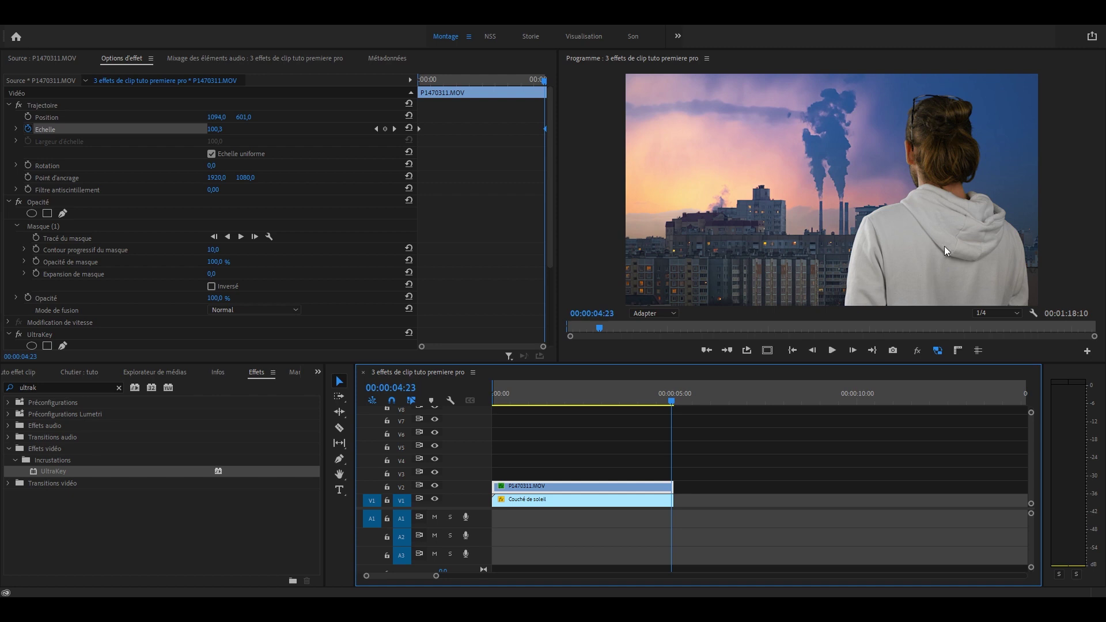
- Find the Défaut de mise au point effect and apply it to the P1470311.MOV clip
click(119, 387)
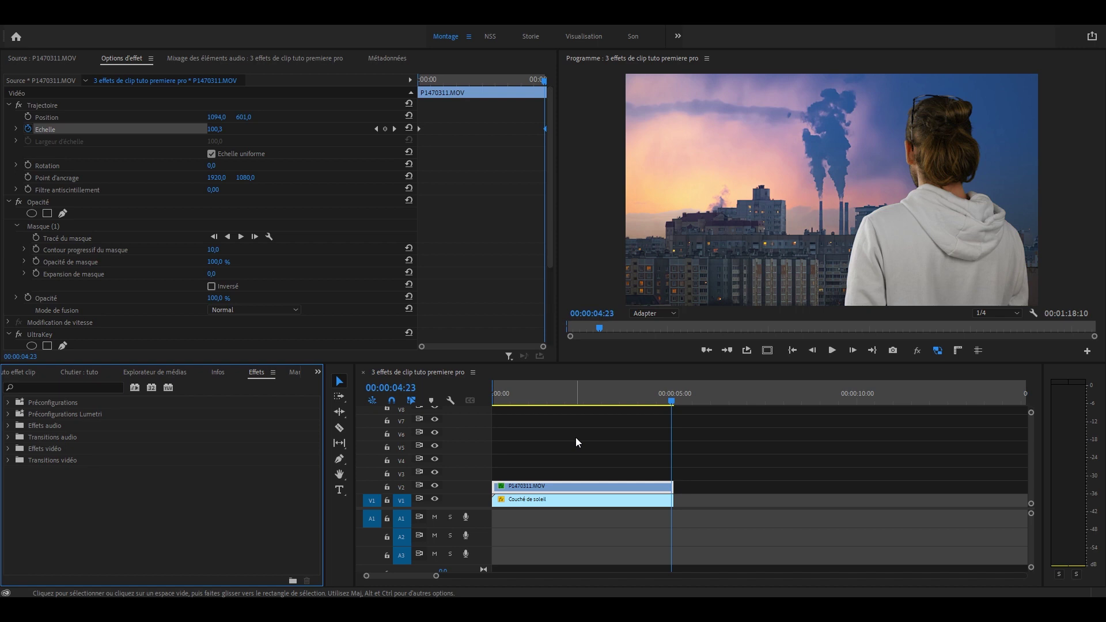
click(107, 385)
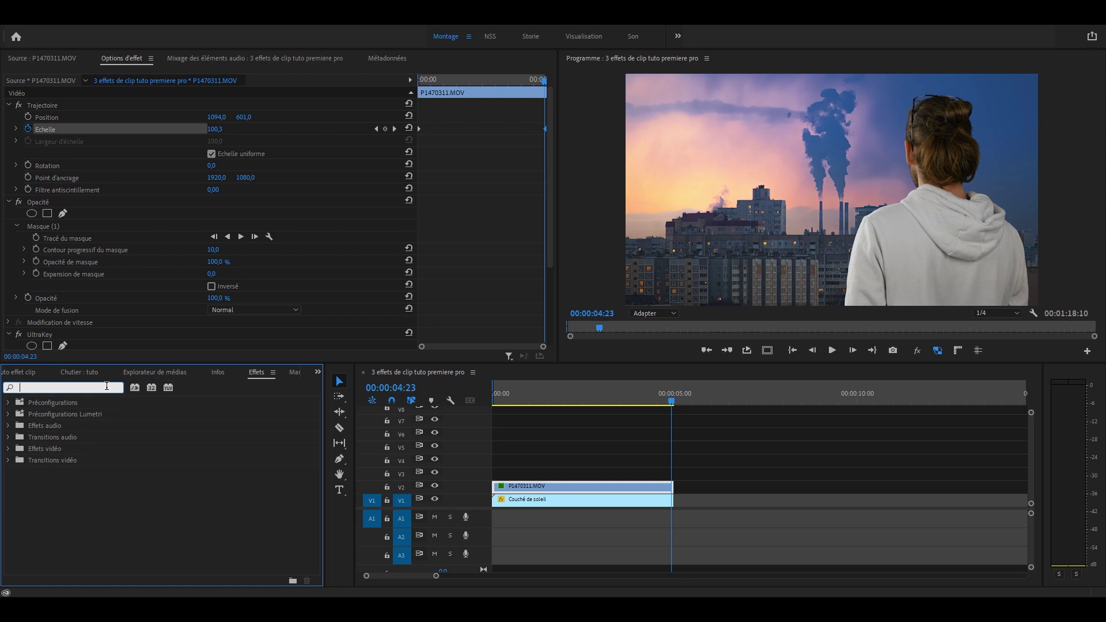
text(flou)
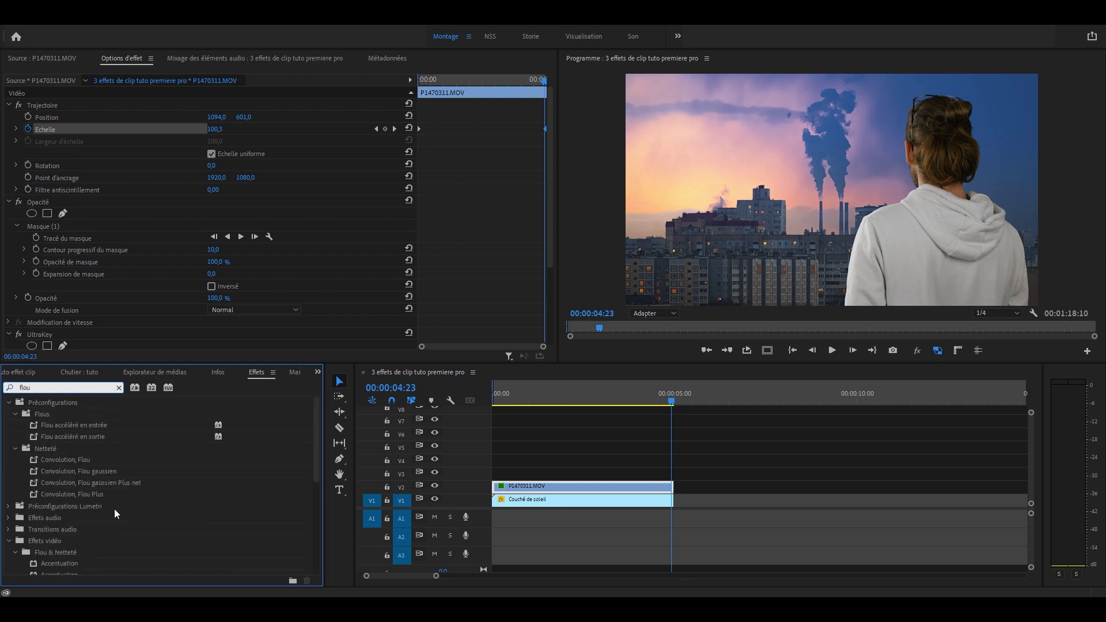
scroll(110, 521, down, 3)
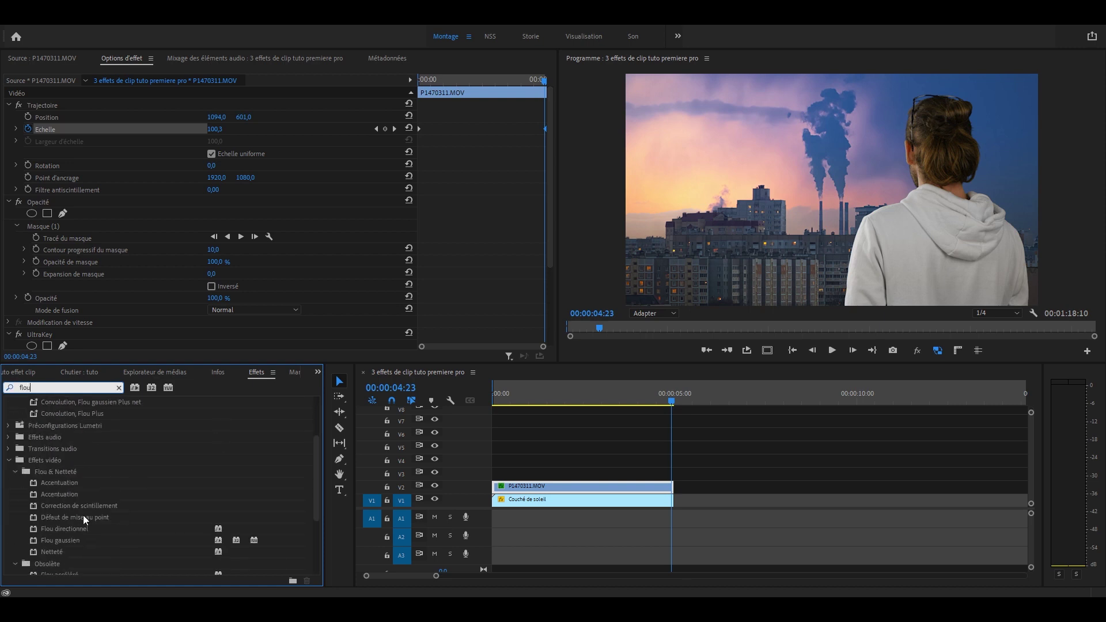
drag(61, 518, 576, 486)
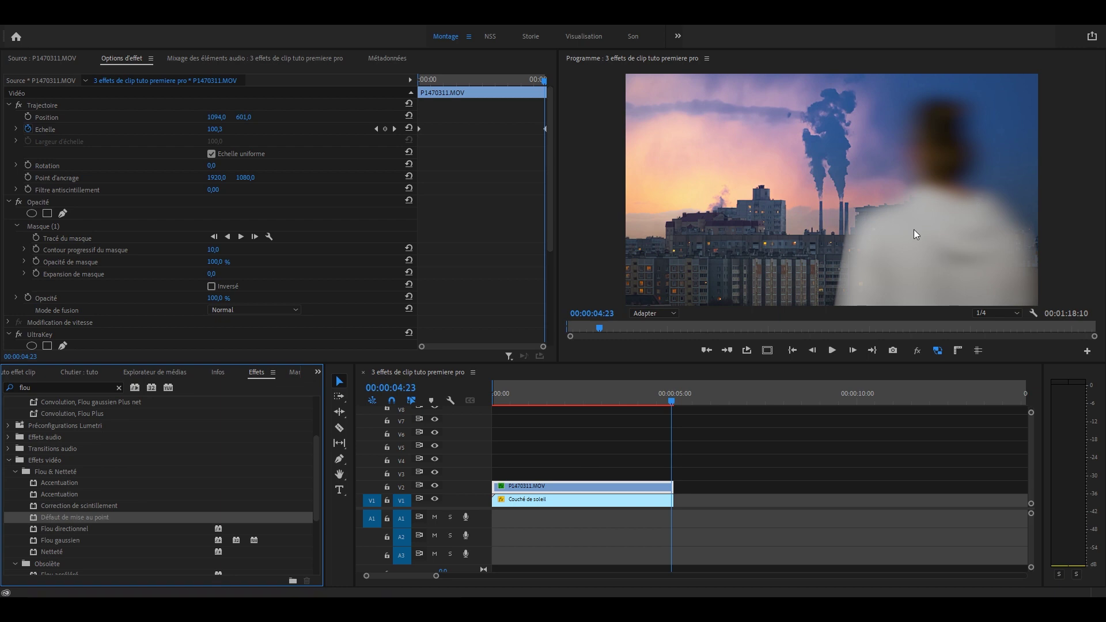
- Set the Facteur de flou of Défaut de mise au point to 8 and view the composite around 00:00:02:20
scroll(236, 337, down, 5)
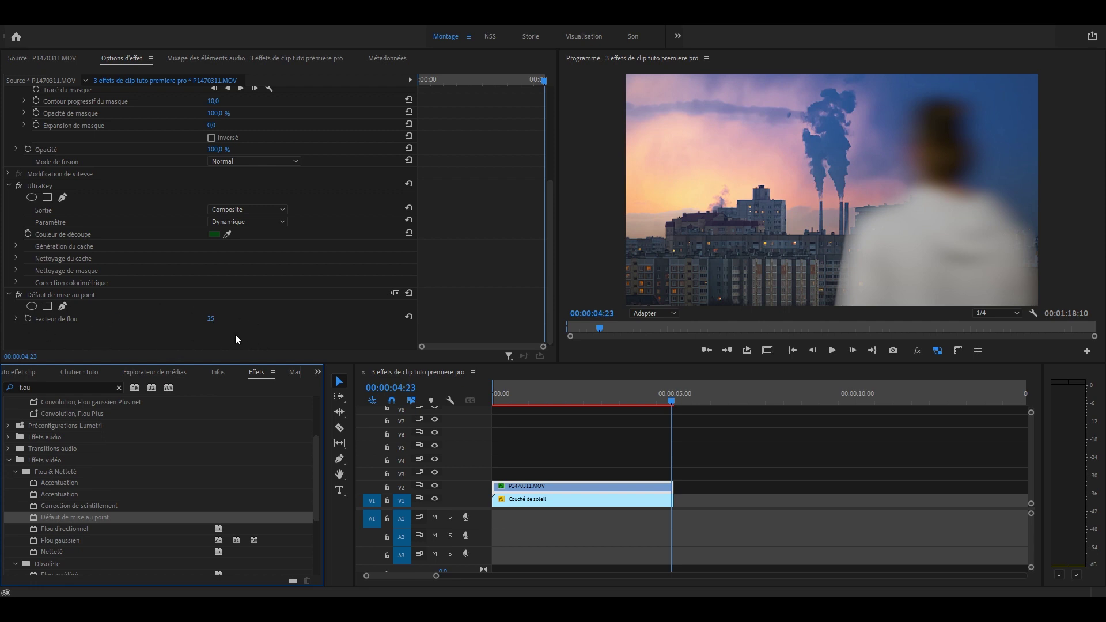
click(212, 321)
text(8)
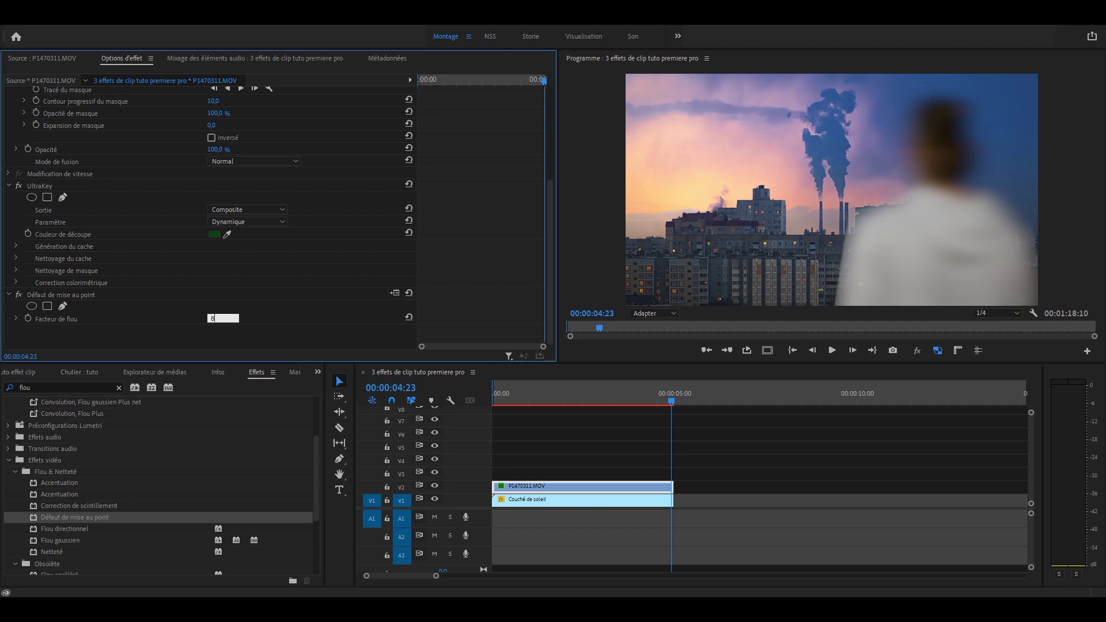
key(Return)
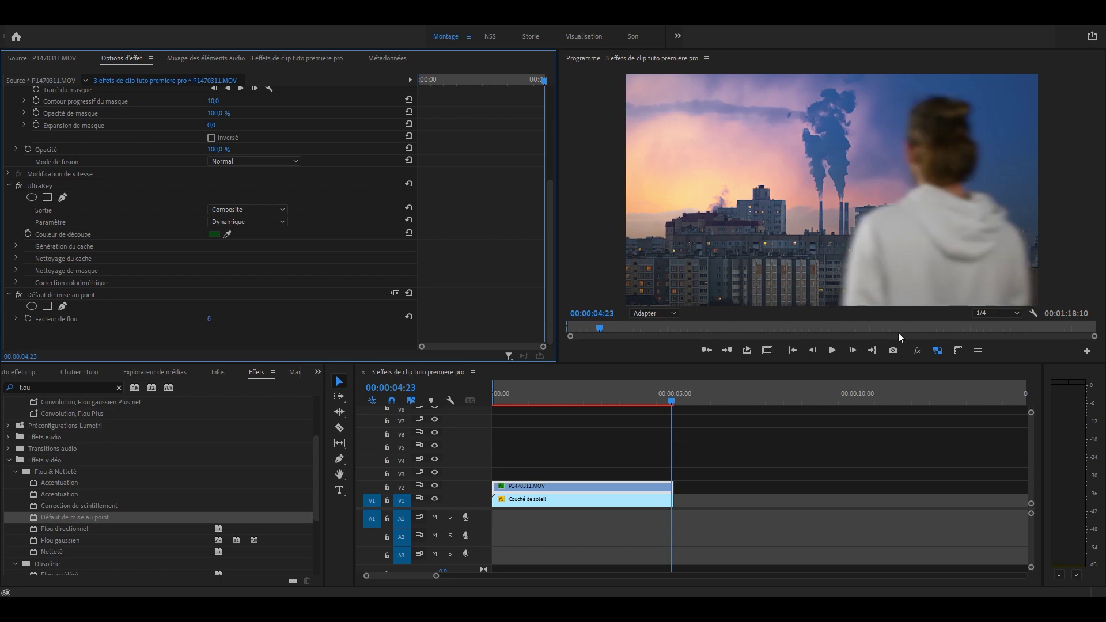
click(594, 393)
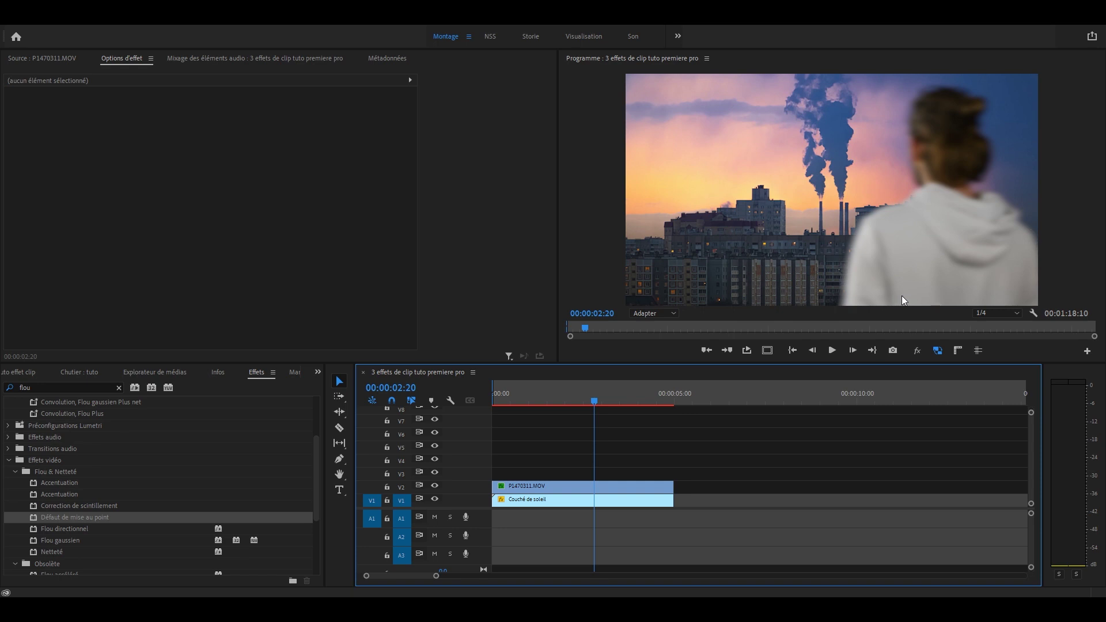
- Find the Couleur Lumetri effect and apply it to the P1470311.MOV clip
click(119, 388)
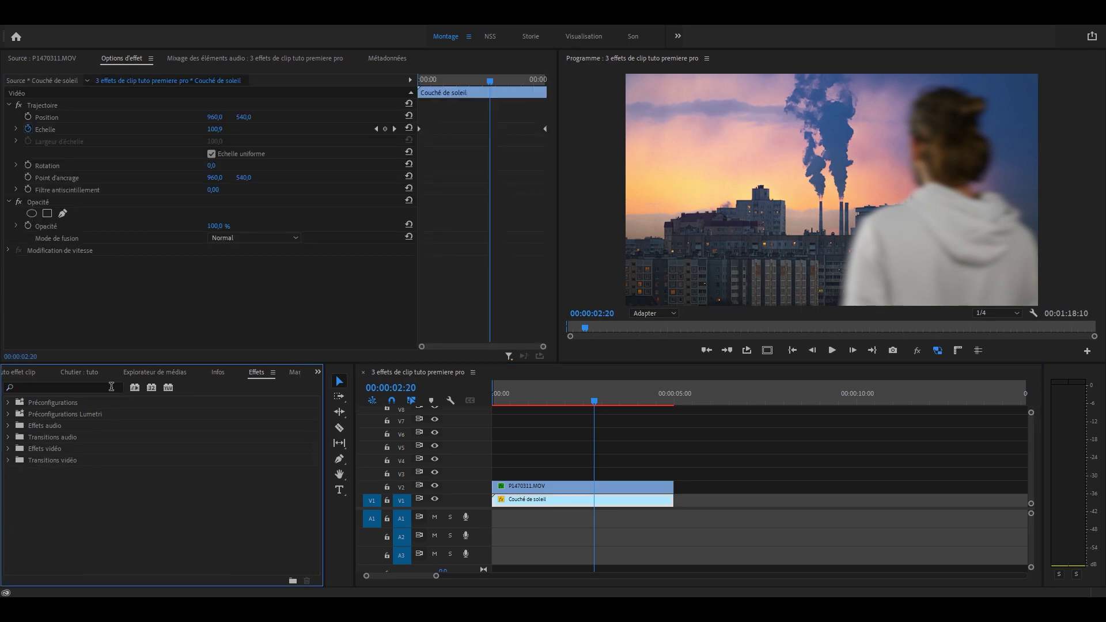
click(111, 386)
text(couleur)
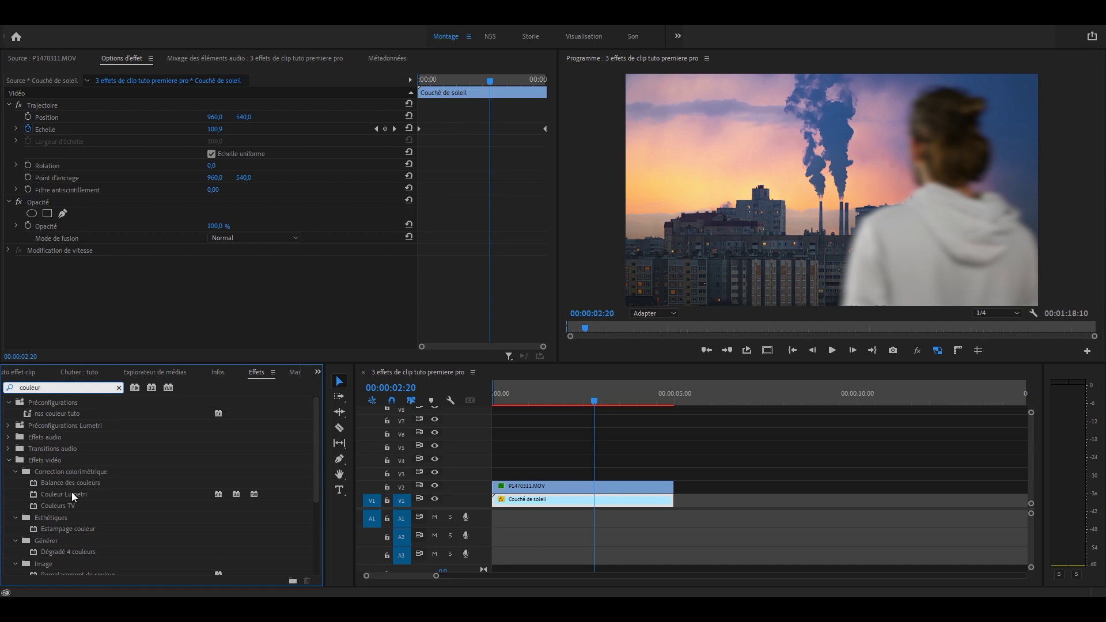
drag(74, 497, 522, 488)
drag(522, 488, 522, 489)
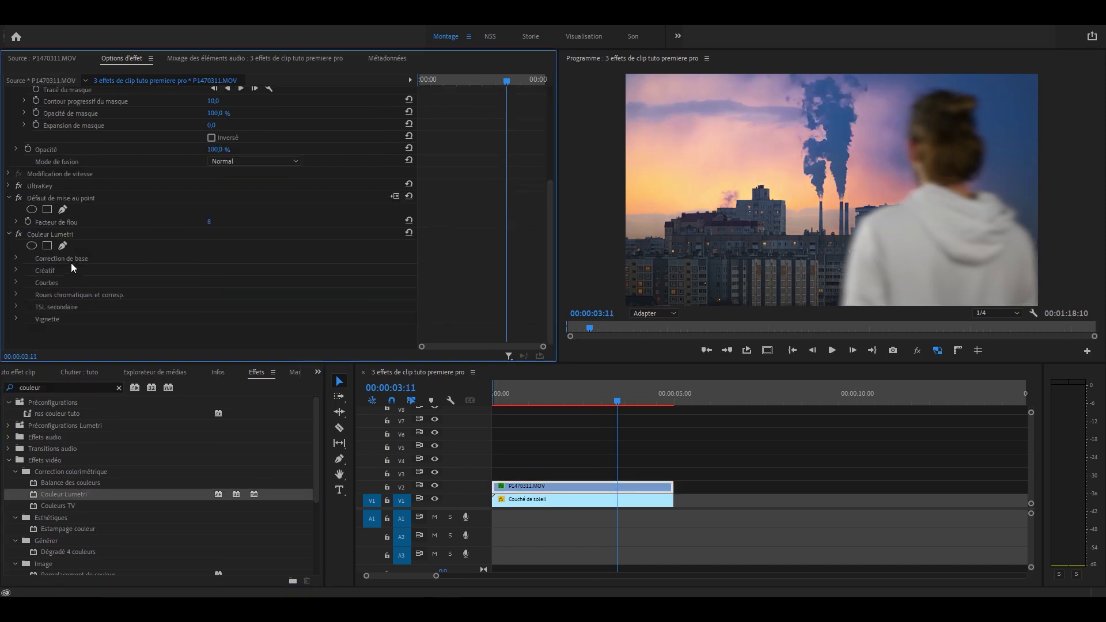
- In Couleur Lumetri's Correction de base, set Teinte to 19 and Température to -50
click(16, 257)
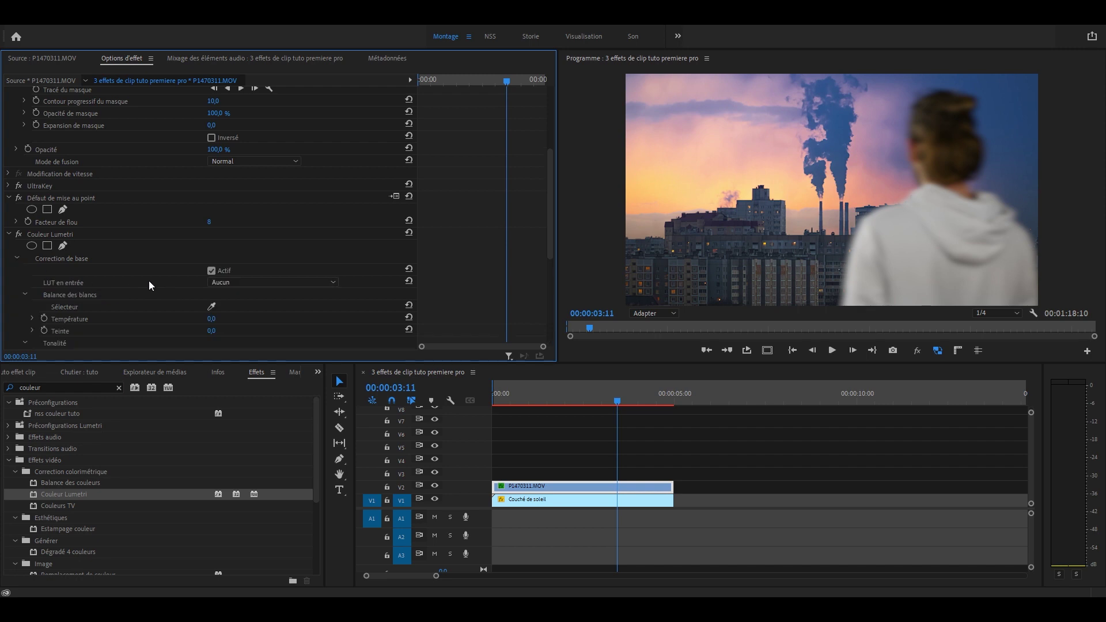
scroll(148, 281, down, 4)
drag(214, 194, 242, 195)
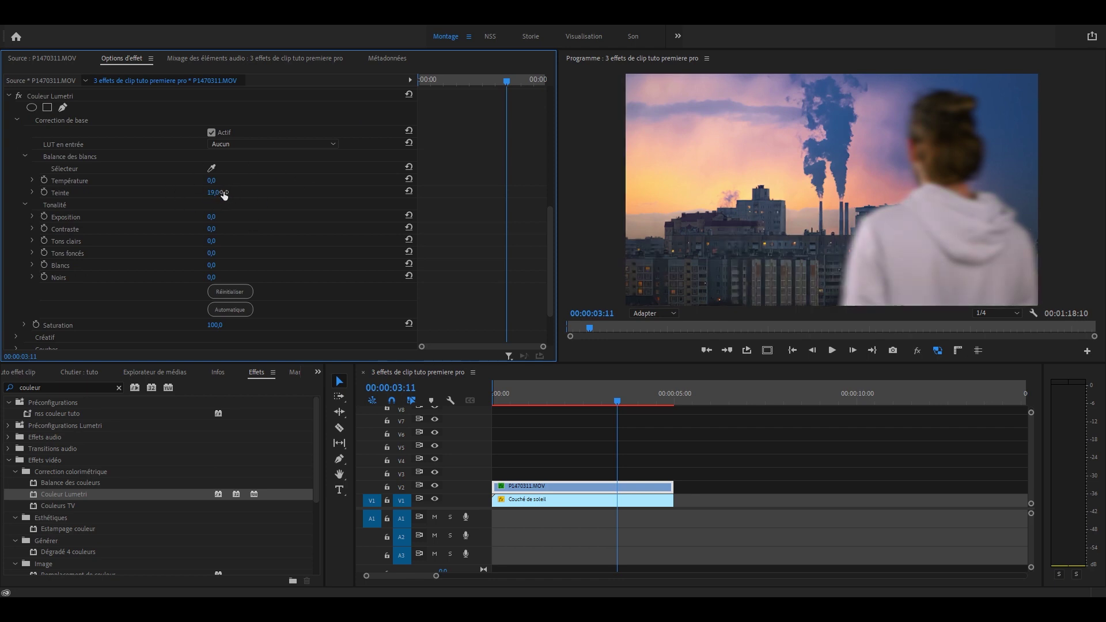
click(211, 181)
text(-50)
key(Return)
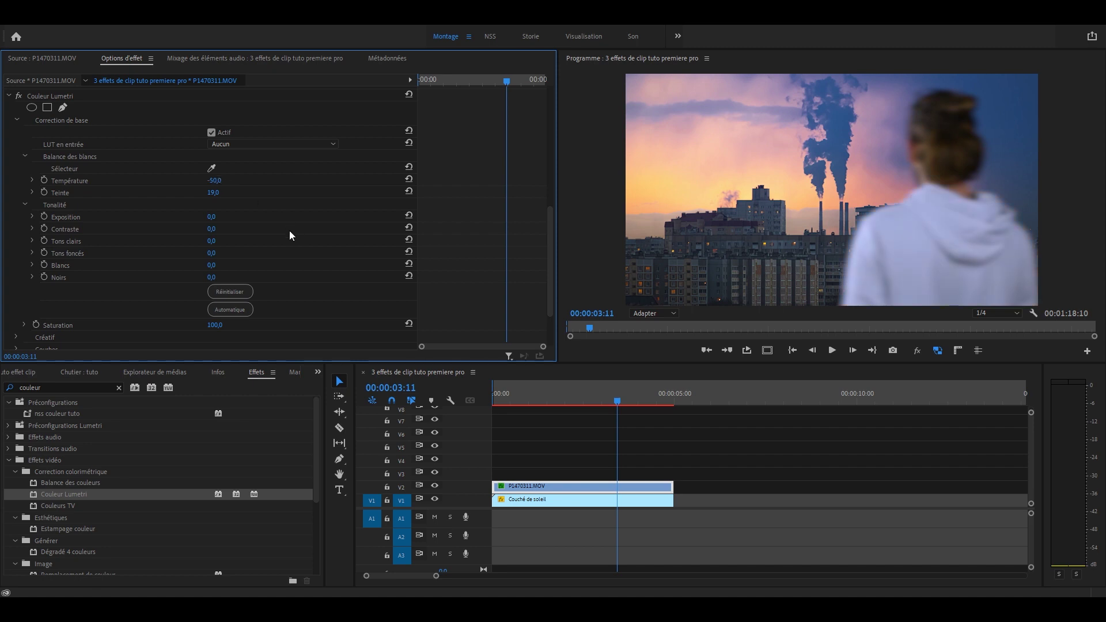
- Set Couleur Lumetri's Exposition to -0,8 and Noirs to -50 for the P1470311.MOV clip
click(211, 216)
text(-0,8)
key(Return)
click(211, 277)
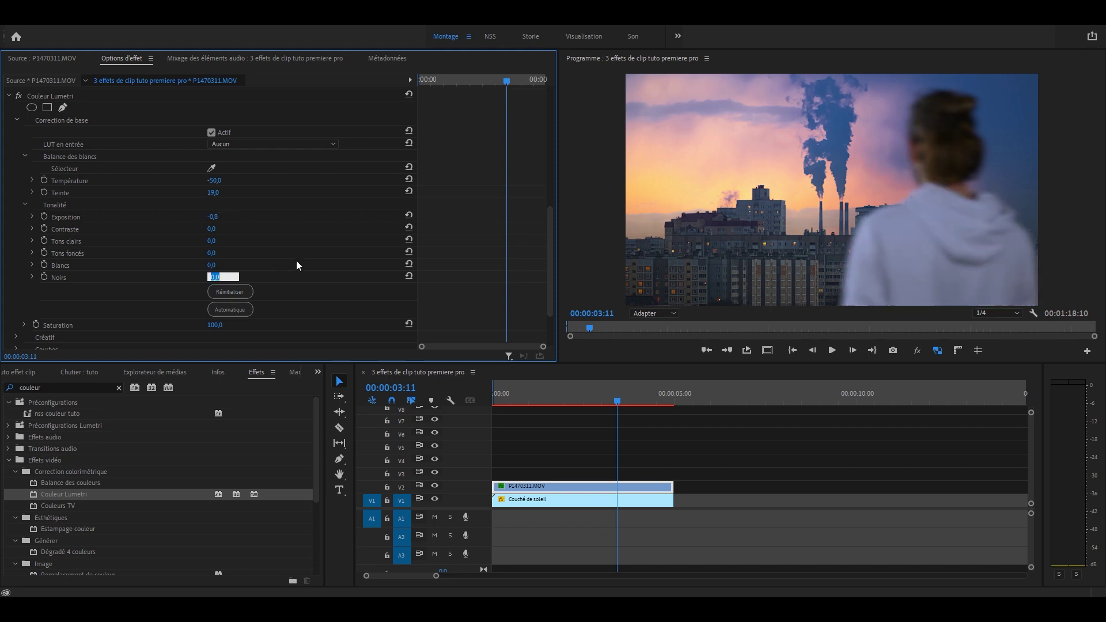
text(-50)
key(Return)
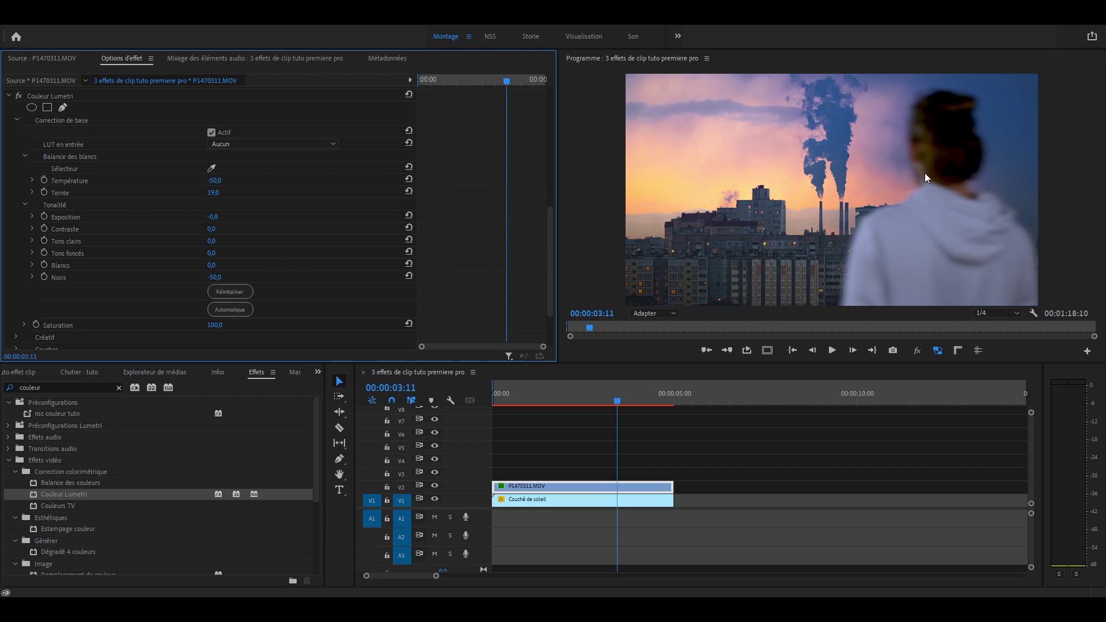
- Compare the man with Couleur Lumetri disabled and enabled, and play back the finished composites from the start
click(19, 96)
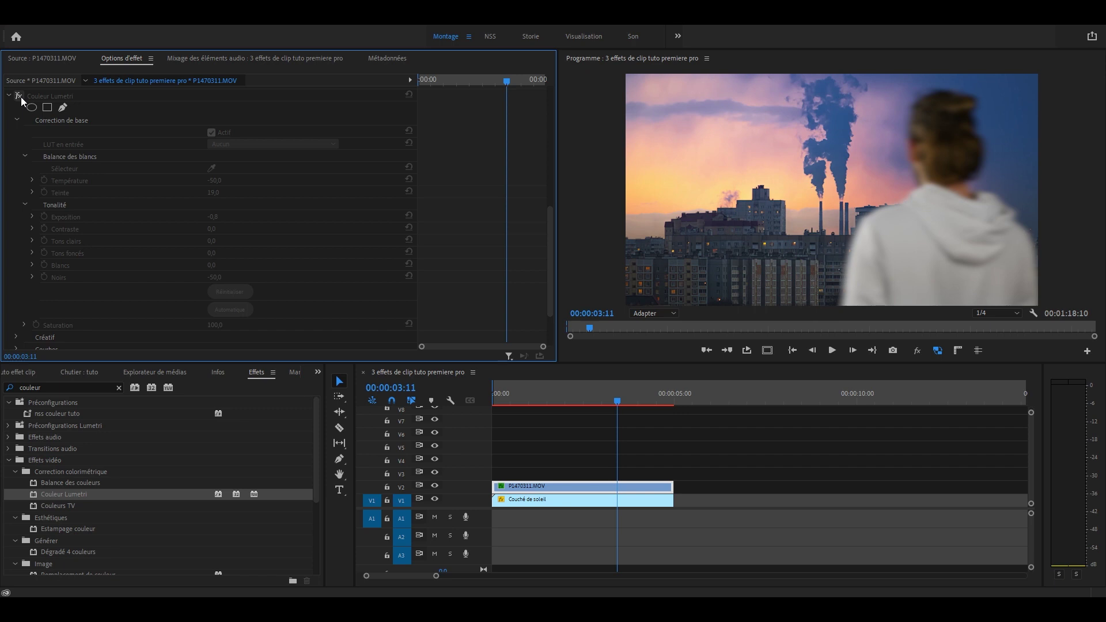
click(20, 97)
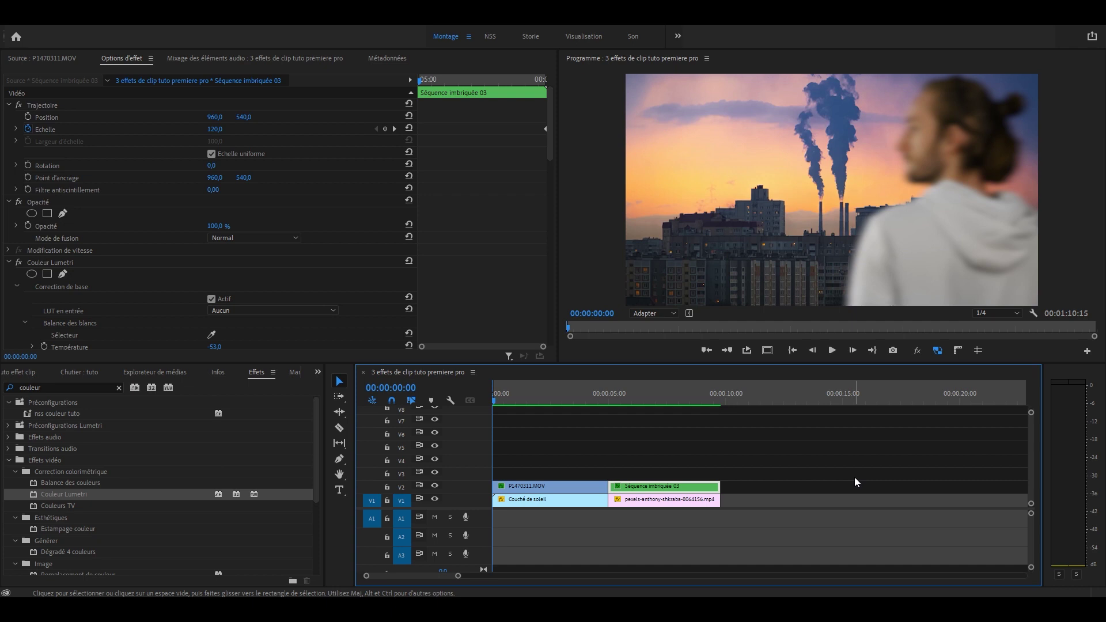
key(space)
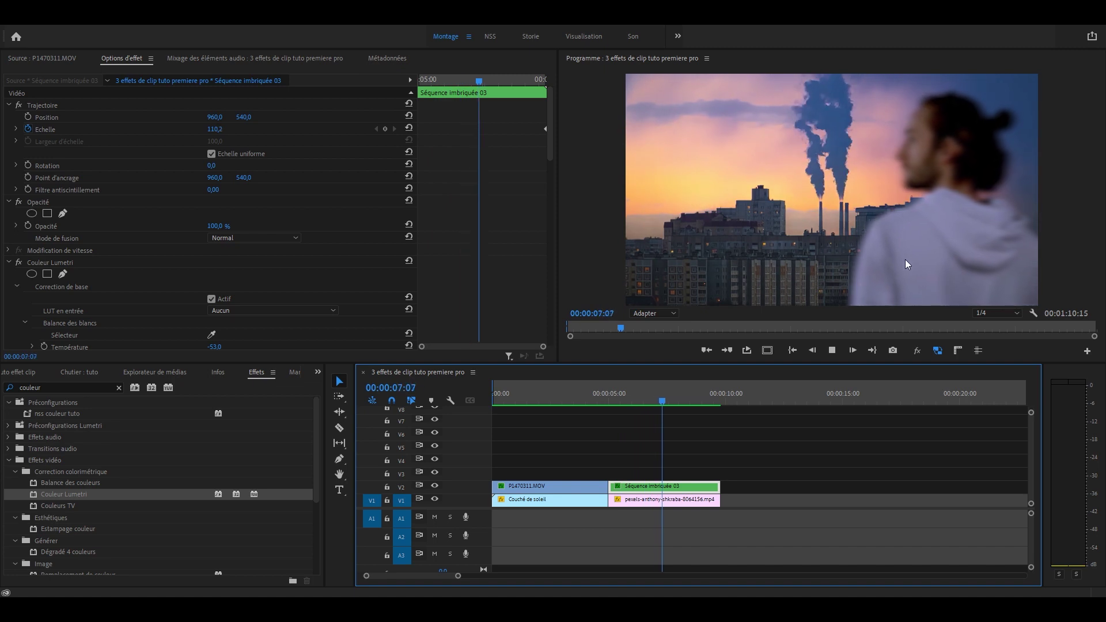
- Set the P1470314.MOV clip's Echelle to 50 and Rotation to 90° so the seated man is upright
click(691, 401)
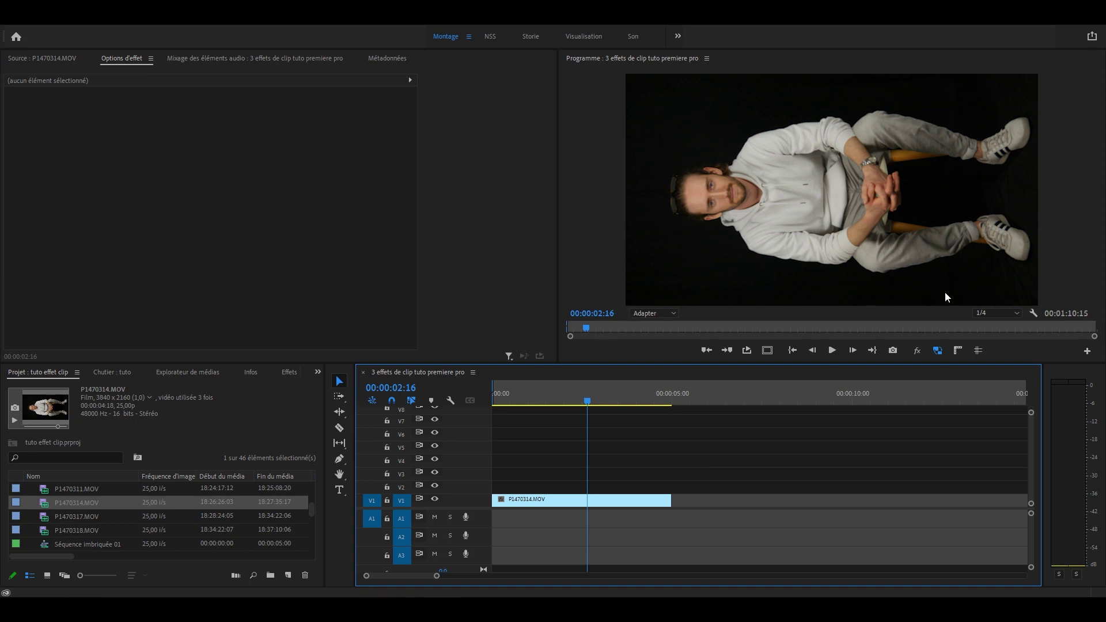
click(643, 502)
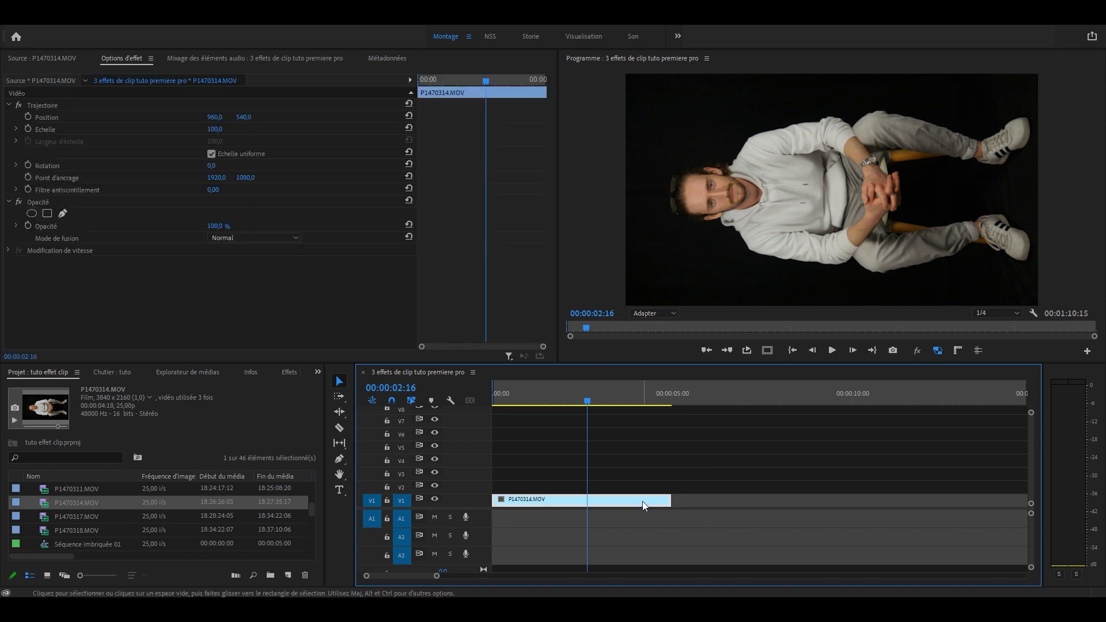
click(223, 128)
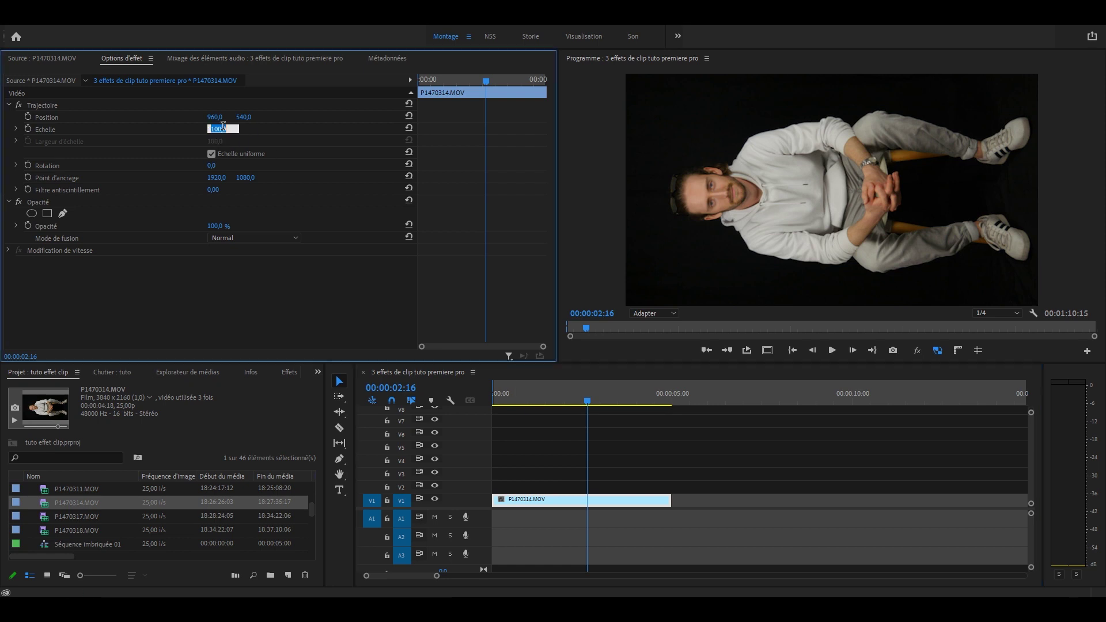
text(50)
key(Return)
click(212, 165)
text(90)
key(Return)
click(566, 398)
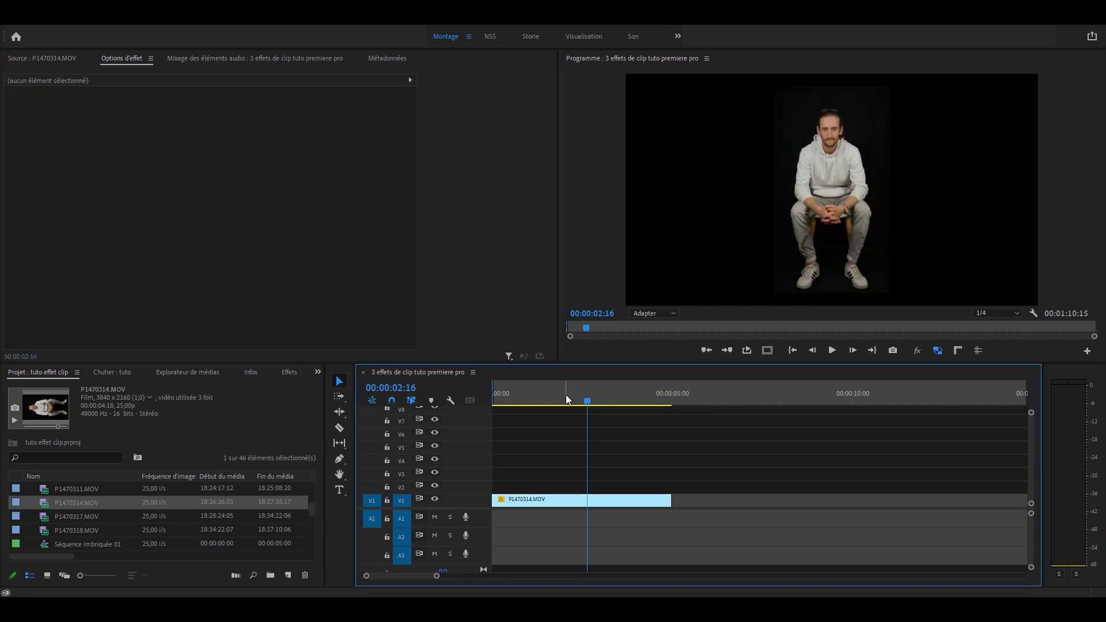
- Apply Couleur Lumetri to the P1470314.MOV clip and set Noirs to -30 in Correction de base
click(288, 372)
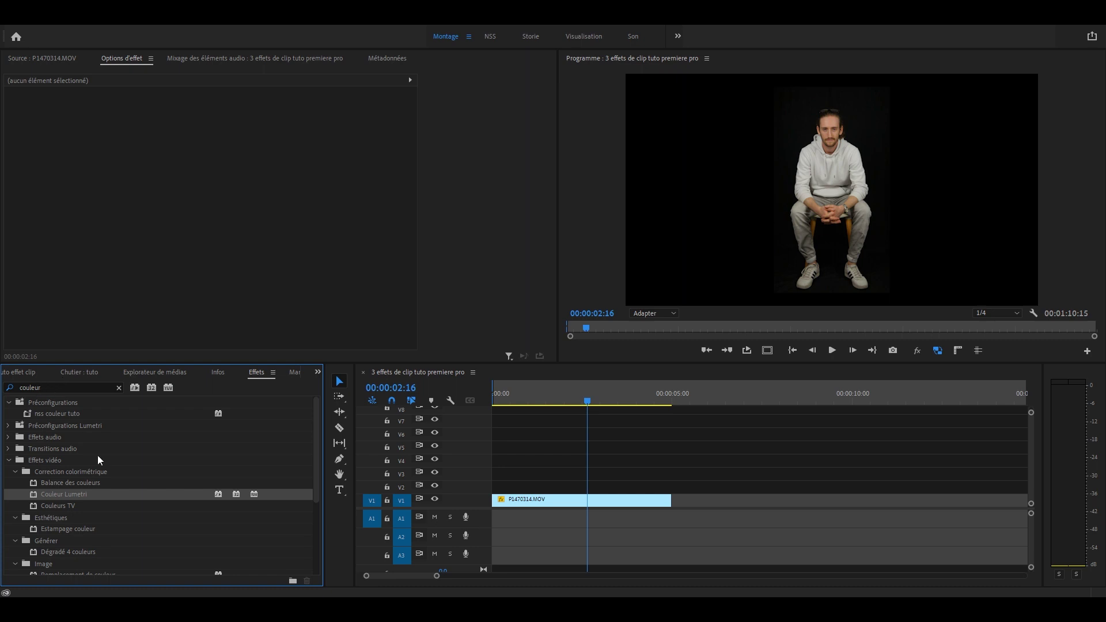
drag(75, 494, 545, 501)
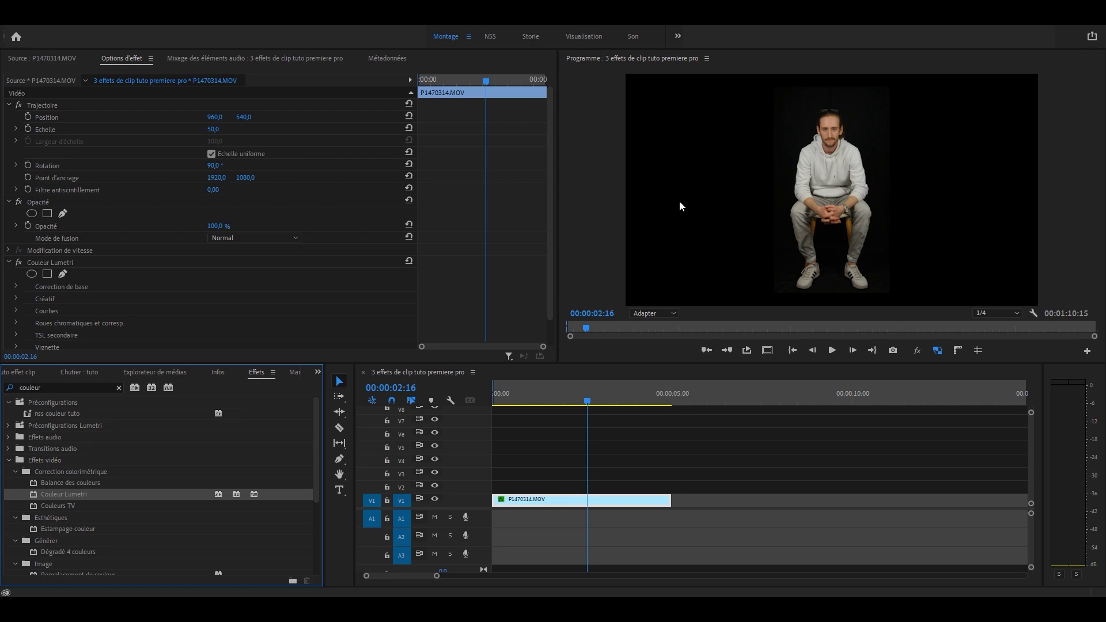
click(16, 287)
scroll(137, 261, down, 6)
click(223, 235)
text(-30)
key(Return)
- Set Couleur Lumetri's Exposition to 0,5 and Contraste to 30 for the P1470314.MOV clip
click(222, 176)
text(0.5)
key(Tab)
text(30)
key(Return)
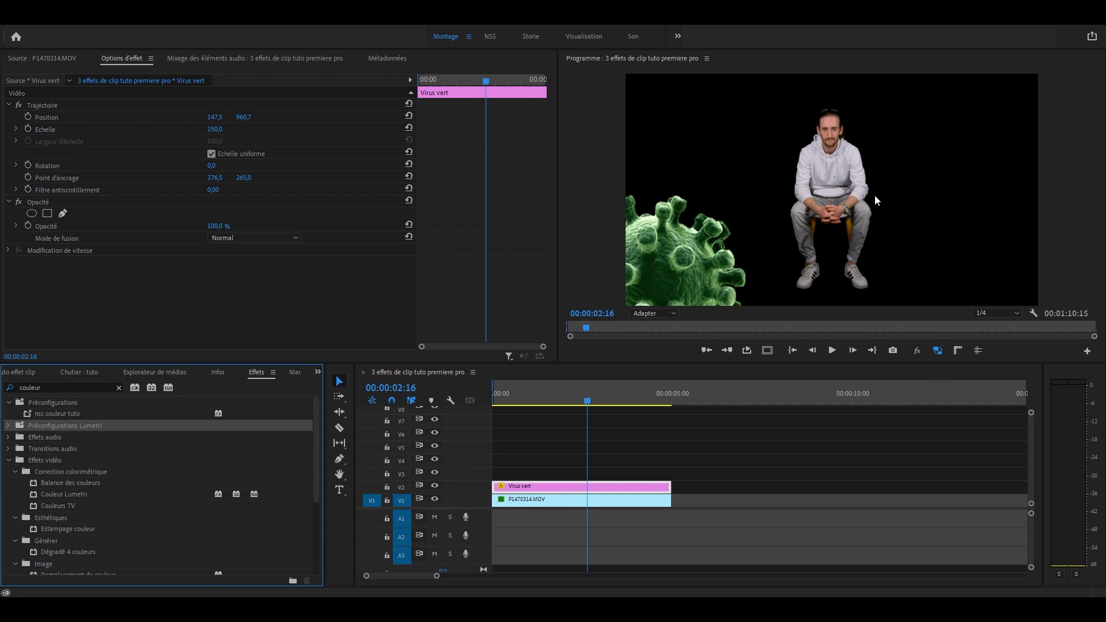
- Apply Couleur Lumetri to the Virus vert clip and set its Saturation to 50 in Correction de base
key(shift+3)
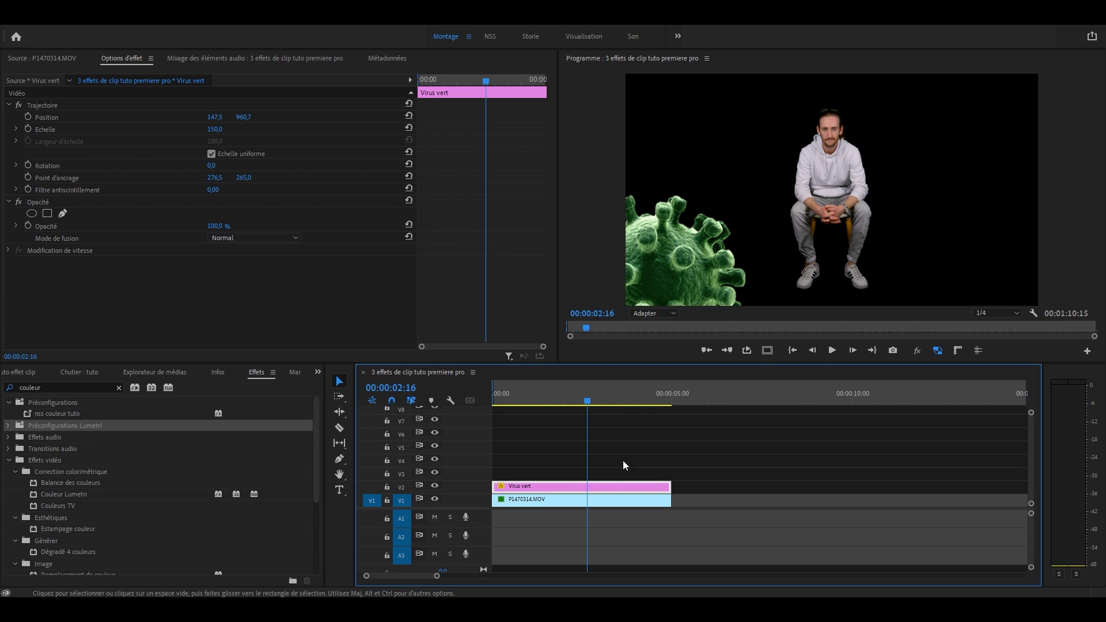
drag(70, 495, 541, 487)
click(16, 286)
scroll(138, 274, down, 3)
scroll(138, 274, down, 3)
click(213, 330)
text(50)
key(Return)
- Set Couleur Lumetri's Noirs to -50 for Virus vert and compare the image with the effect disabled and enabled
click(212, 283)
text(-50)
key(Return)
scroll(52, 248, up, 6)
click(19, 262)
click(19, 262)
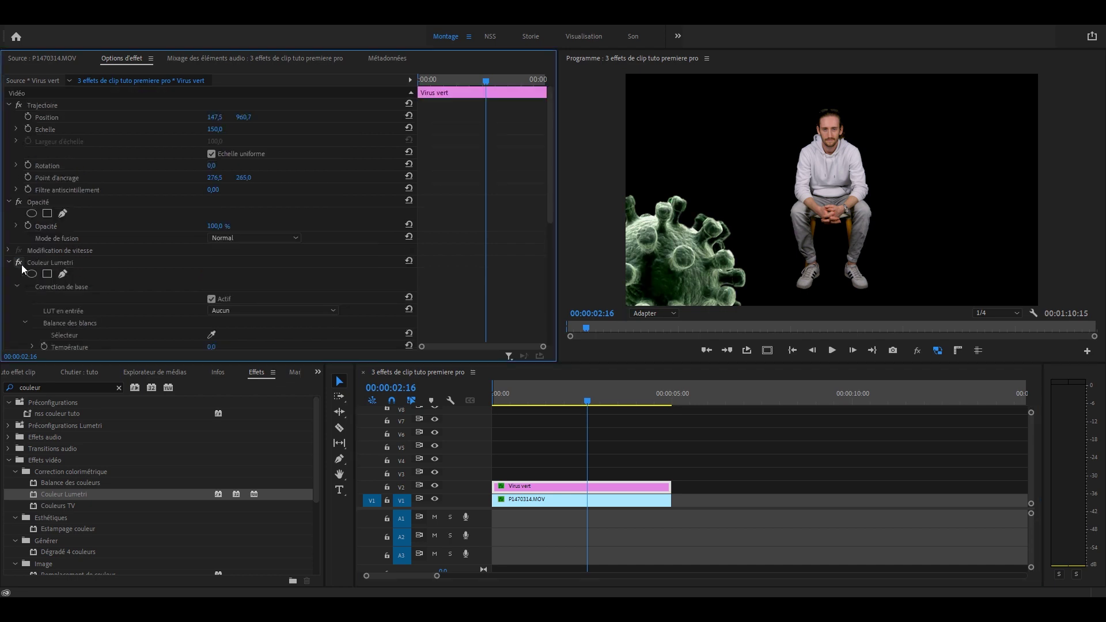
click(647, 447)
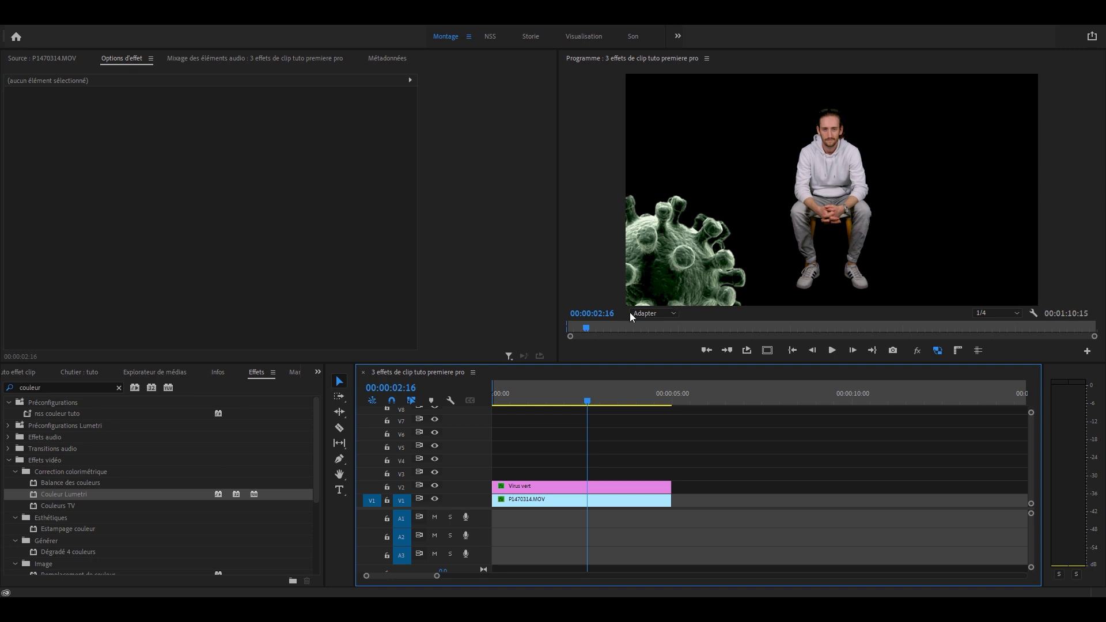
- Find the Défaut de mise au point effect, apply it to the Virus vert clip and set Facteur de flou to 5
click(119, 388)
click(86, 385)
text(flou)
click(88, 551)
drag(87, 551, 567, 489)
scroll(219, 259, down, 5)
click(222, 318)
text(5)
key(Return)
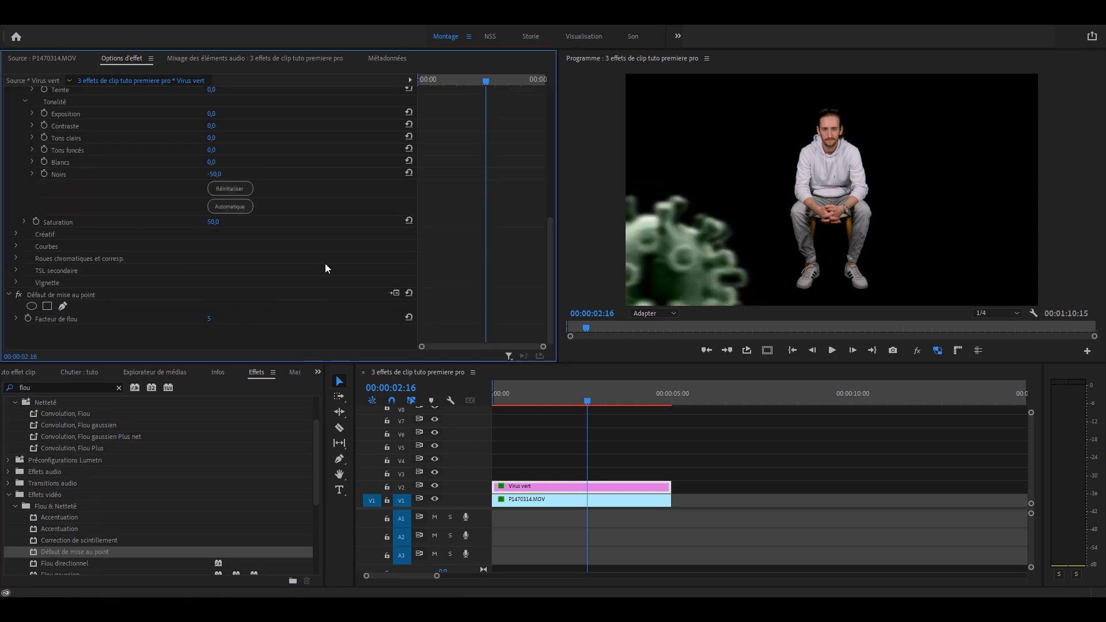
click(754, 408)
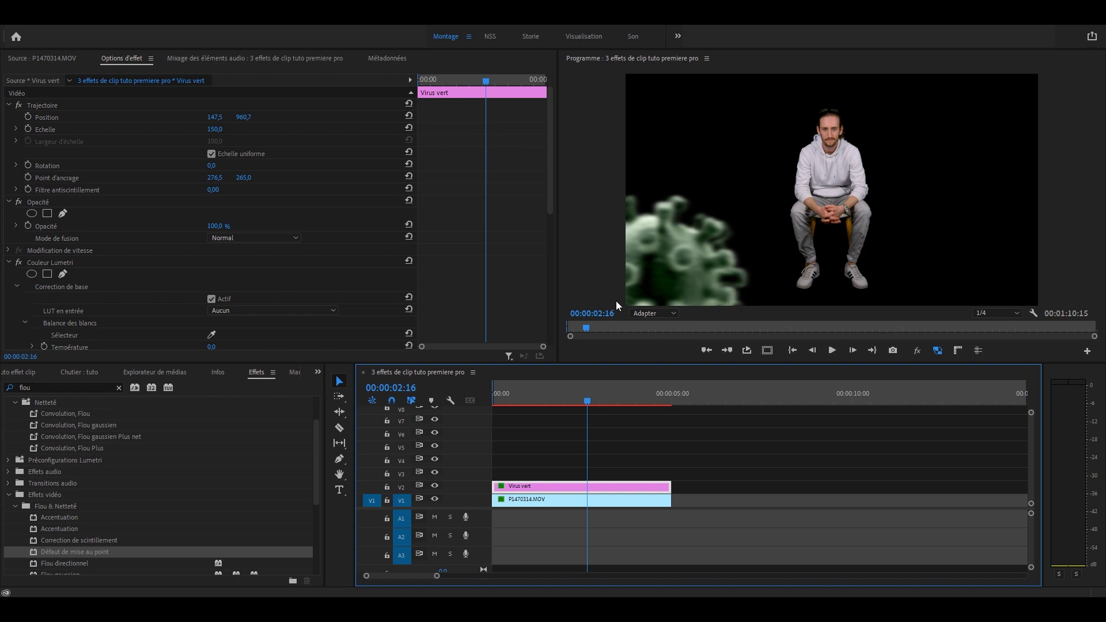
- Keyframe the Virus vert clip's Rotation from 0° at its start to 20° at its end
click(495, 101)
key(Home)
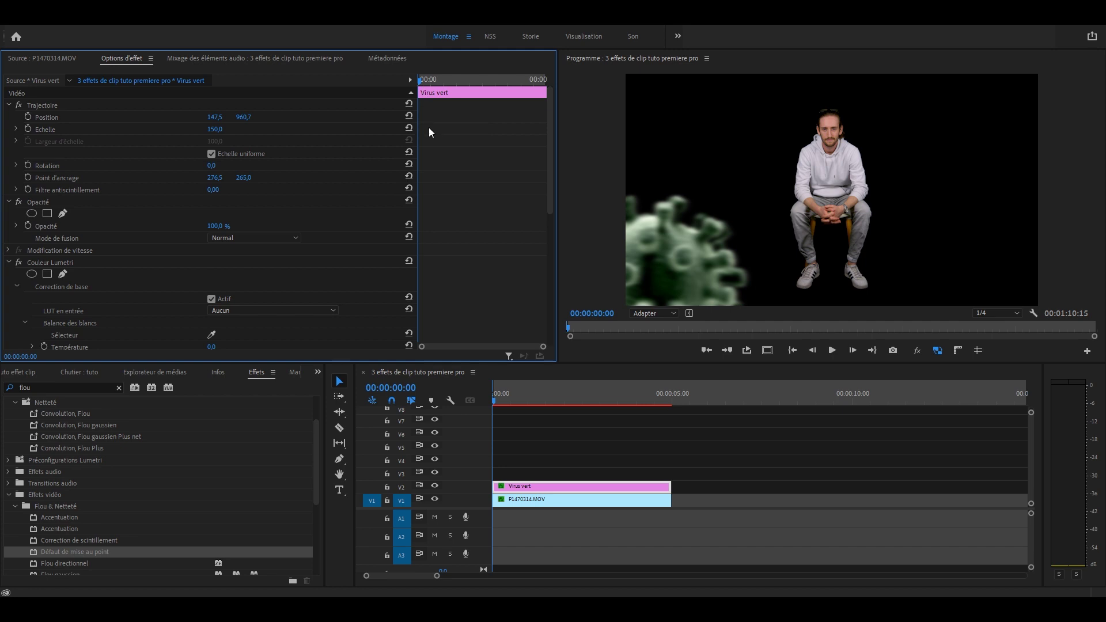
click(28, 165)
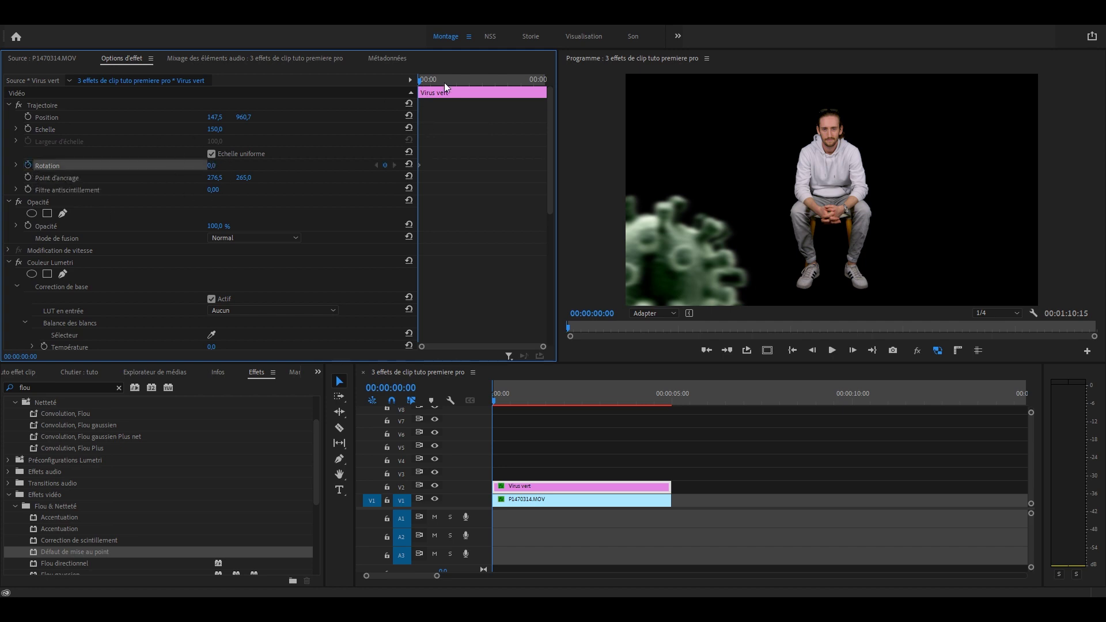
click(501, 80)
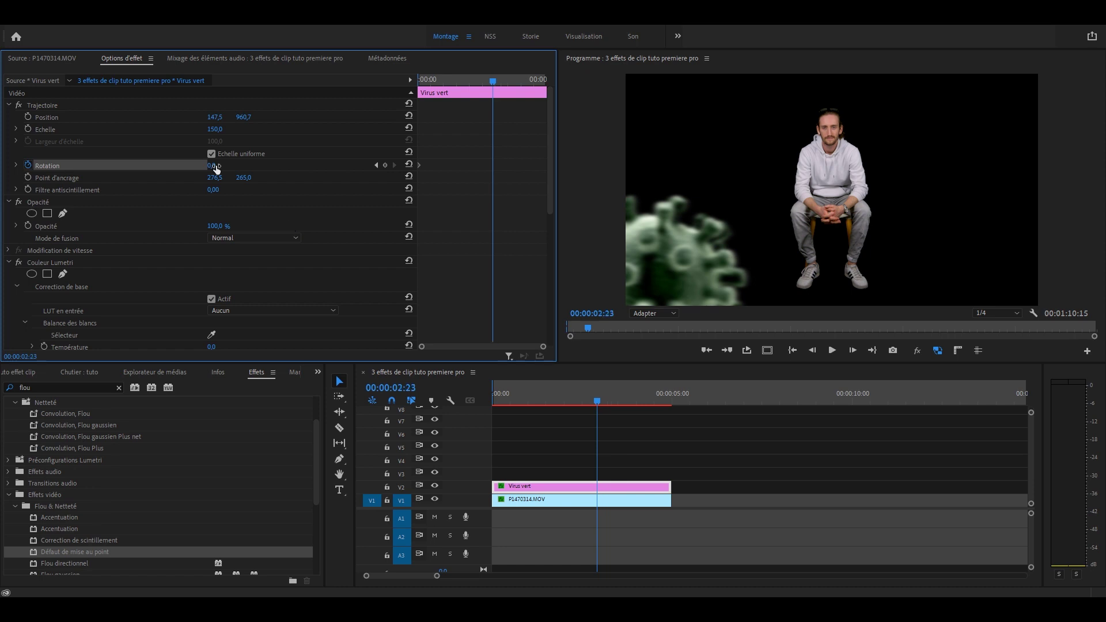
click(215, 165)
text(11,7)
key(Return)
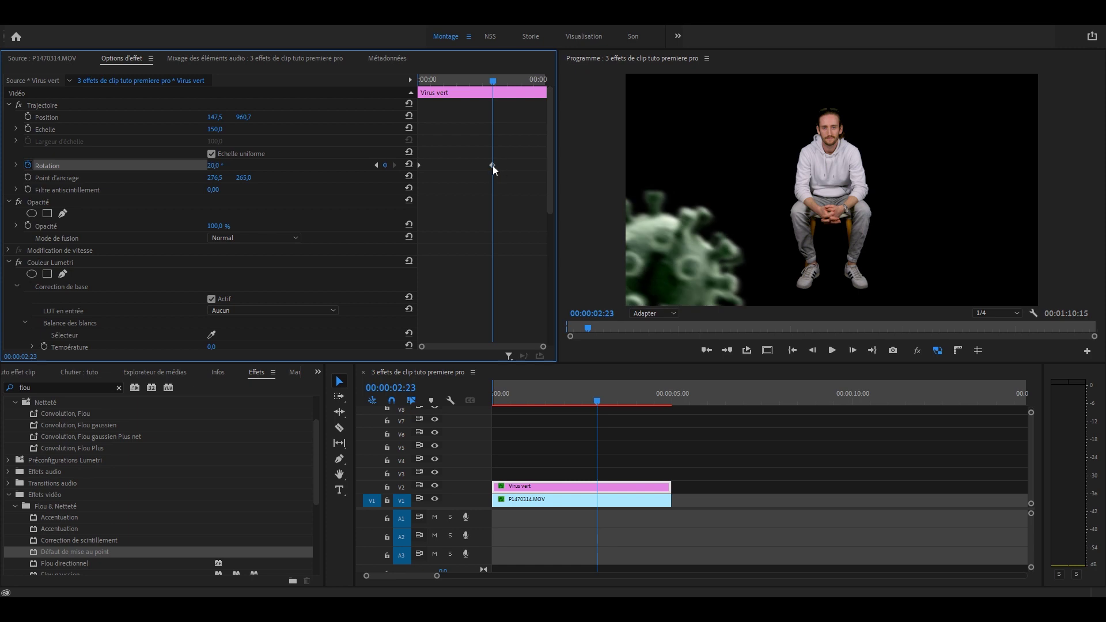
- Play back the virus rotation animation from the start of the sequence
click(465, 396)
key(Home)
key(space)
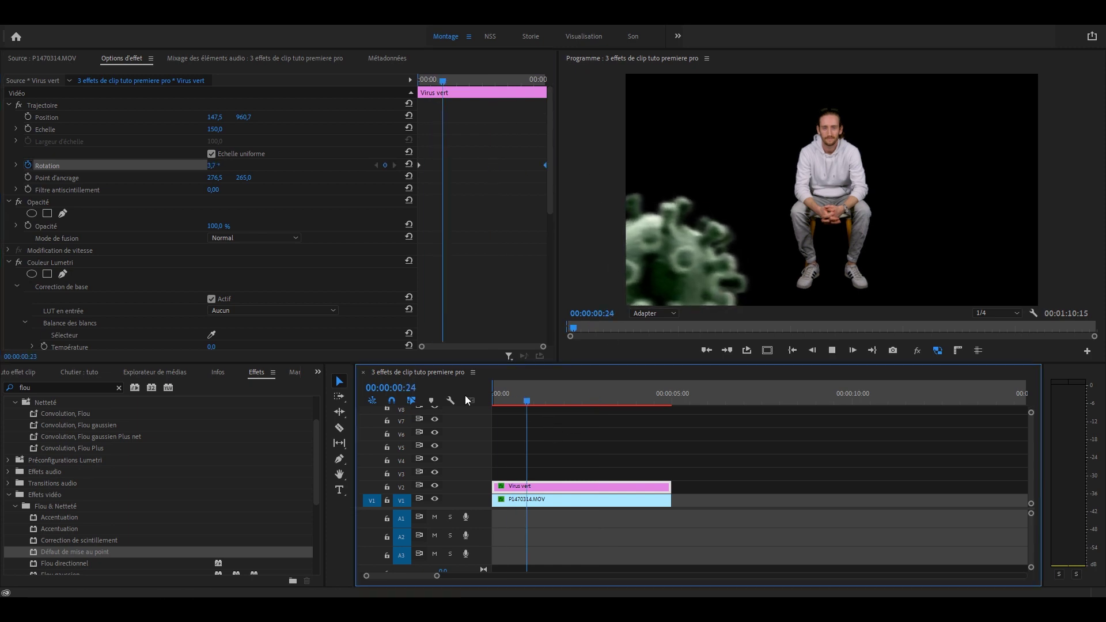
key(space)
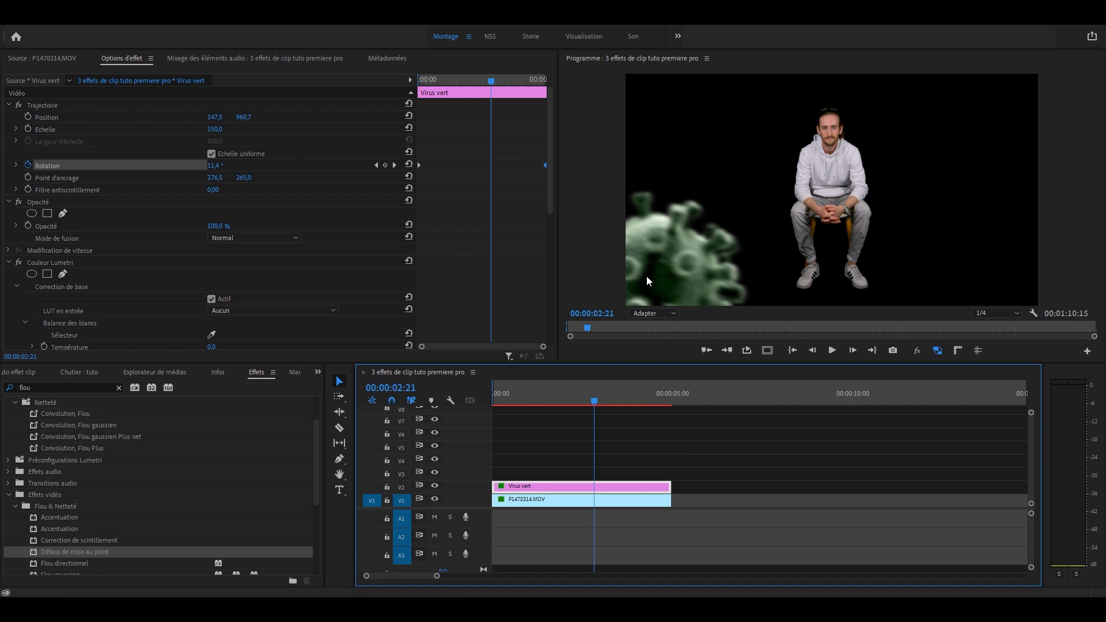
- Nest the Virus vert clip into its own sequence, keeping the proposed name
right_click(616, 487)
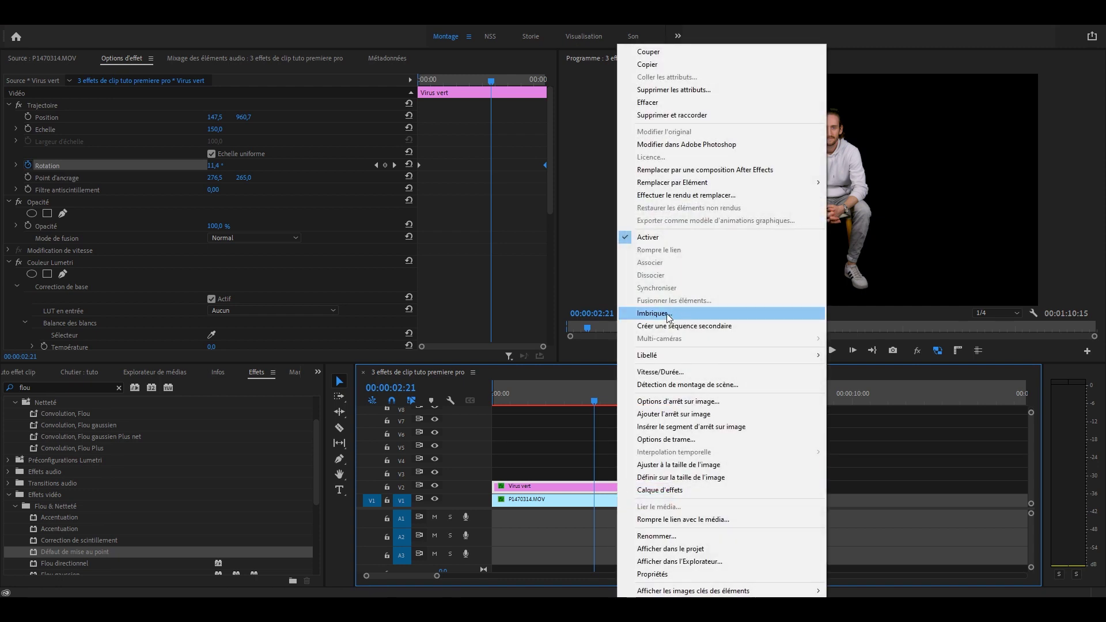
click(668, 313)
click(537, 319)
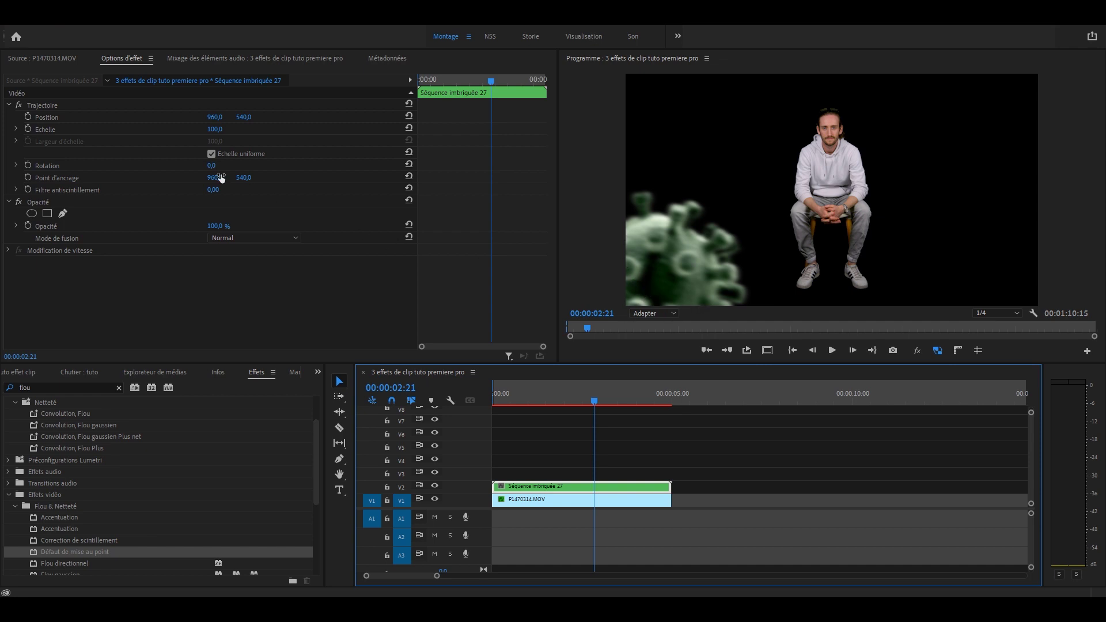
- Try rotating the nested virus sequence to 12° and undo the rotation
drag(209, 168, 791, 206)
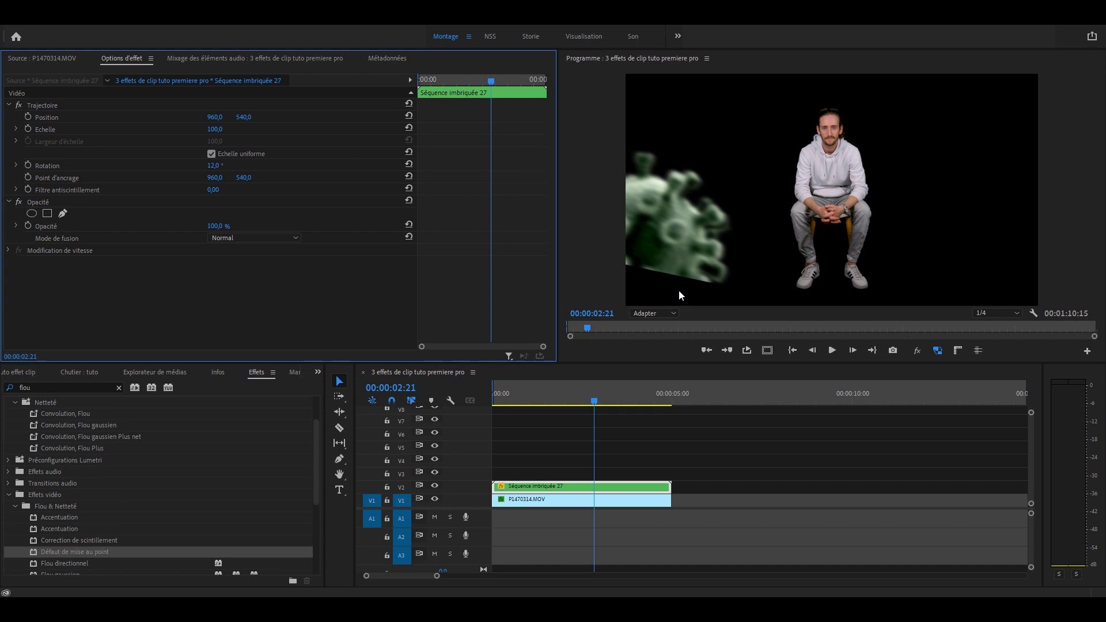
key(ctrl+z)
- Keyframe the nested virus sequence's Echelle from 120 at its start to 110 at its end
key(Home)
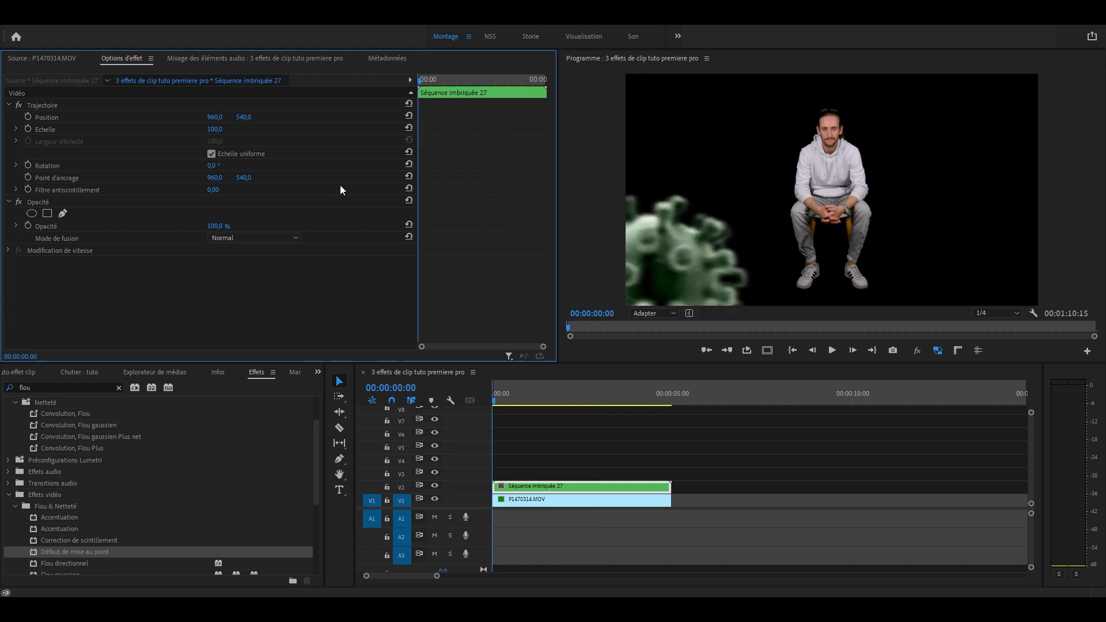
click(28, 128)
click(215, 129)
text(120)
key(Return)
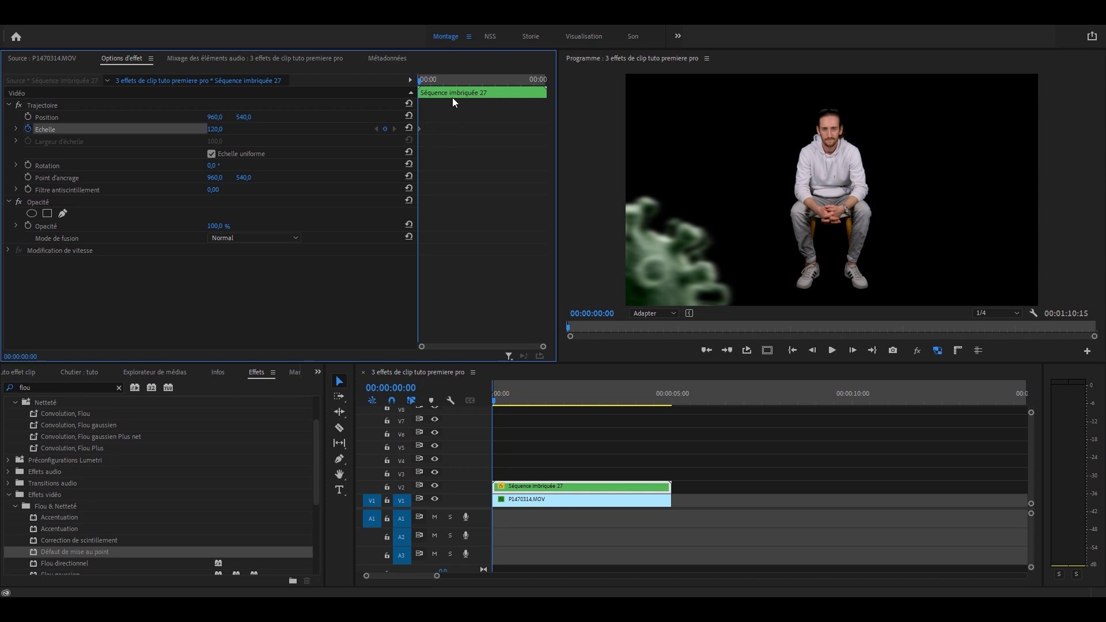
click(500, 80)
click(221, 133)
text(110)
key(Return)
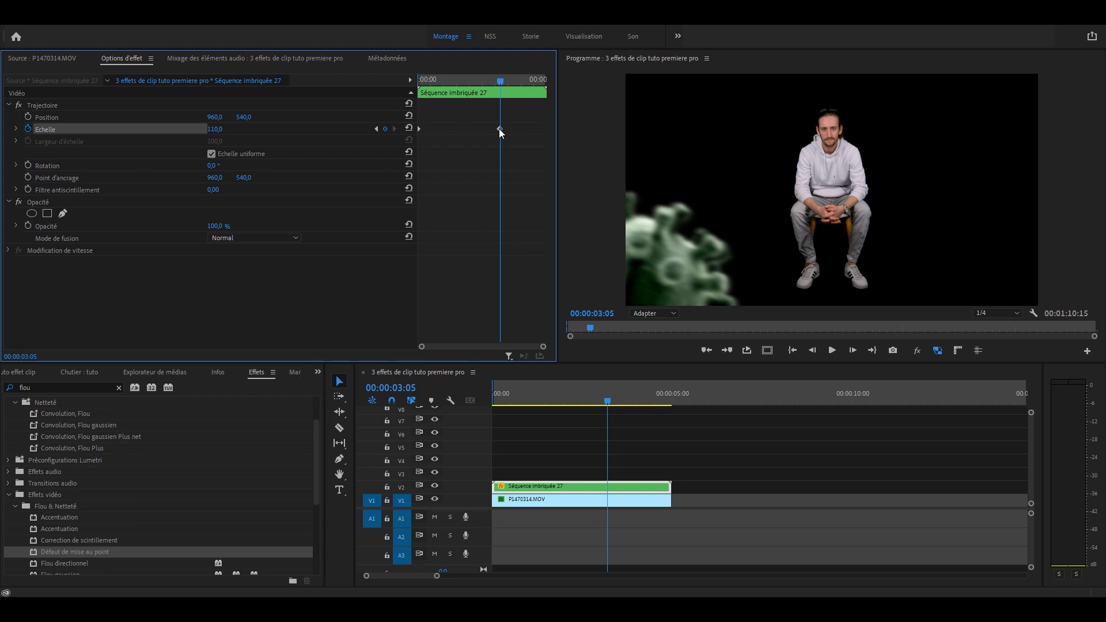
- Play back the nested virus sequence's scale animation from the start
click(353, 85)
key(Home)
key(space)
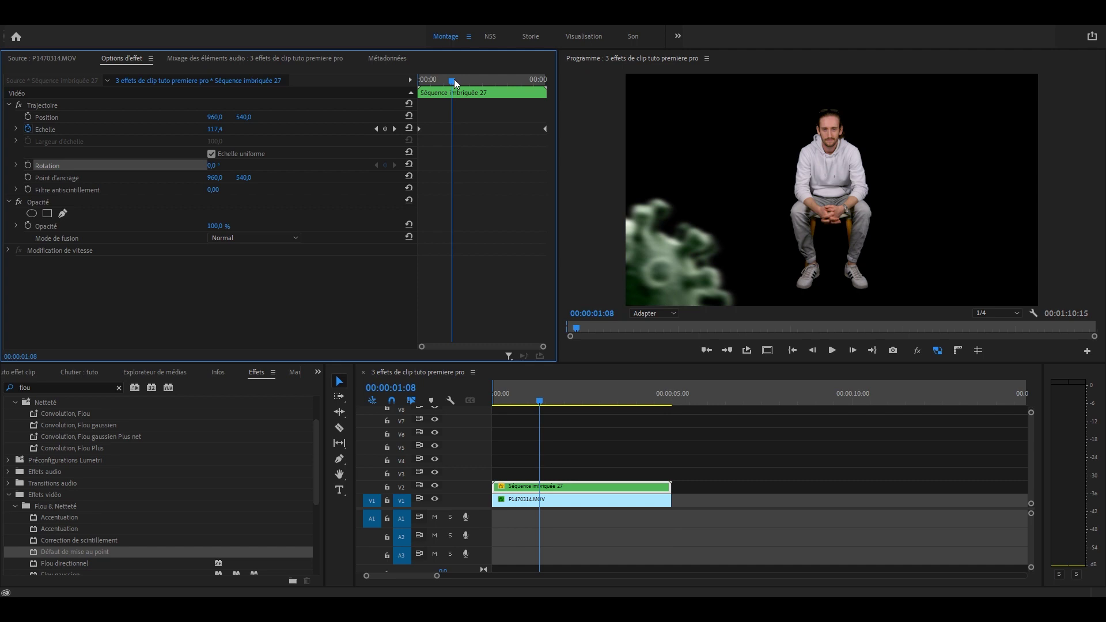
- Add a Rotation keyframe of 6° at the nested virus sequence's start, and move the playhead to 00:00:03:04
key(Home)
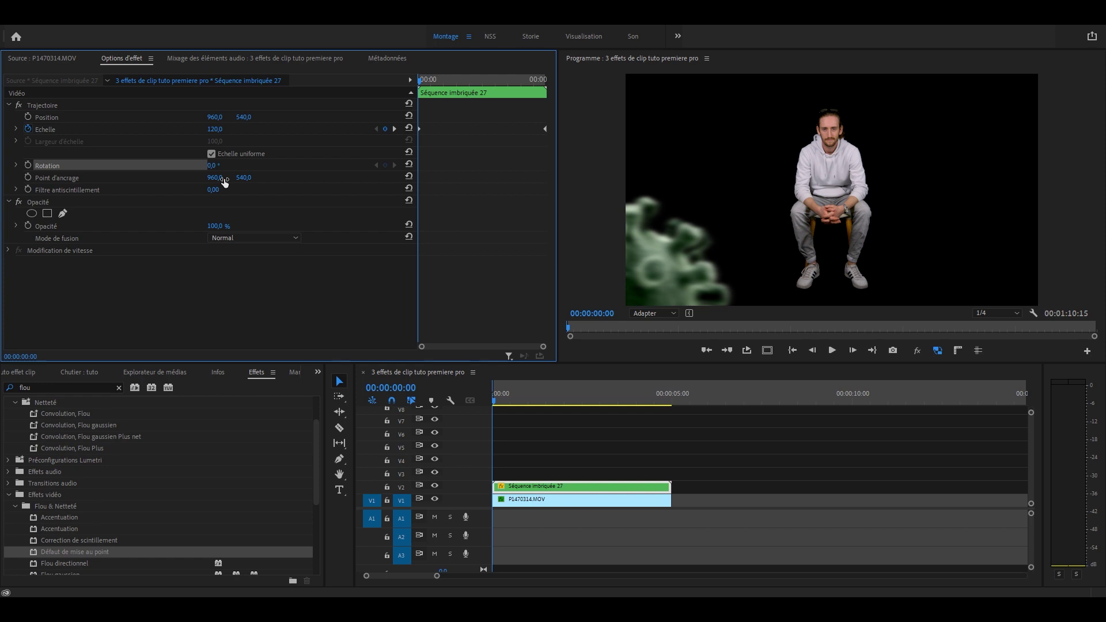
drag(215, 168, 219, 168)
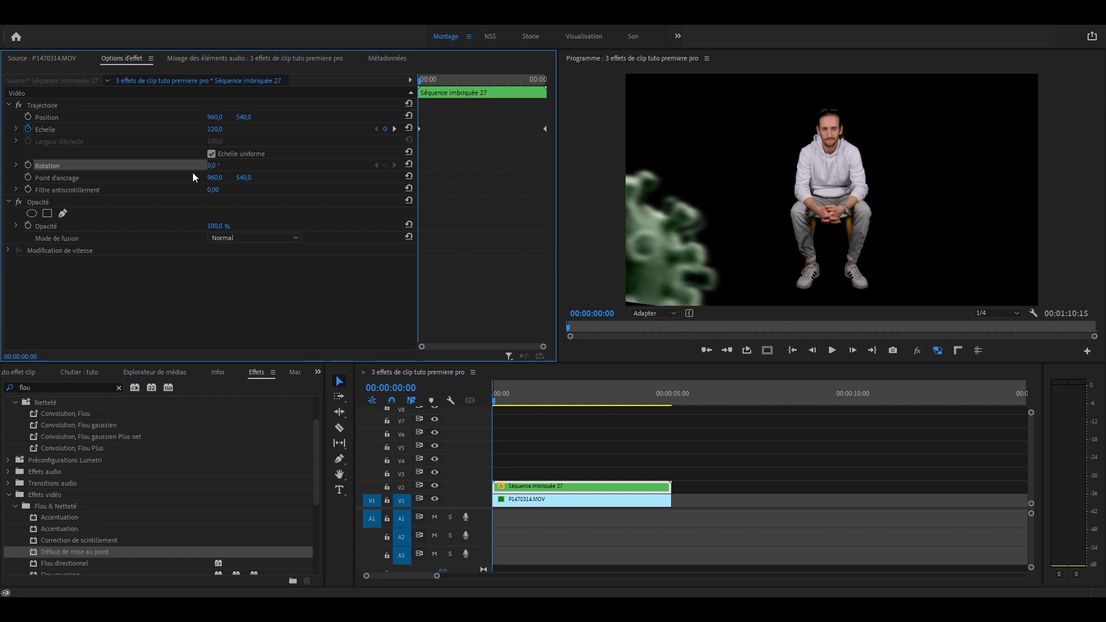
click(214, 165)
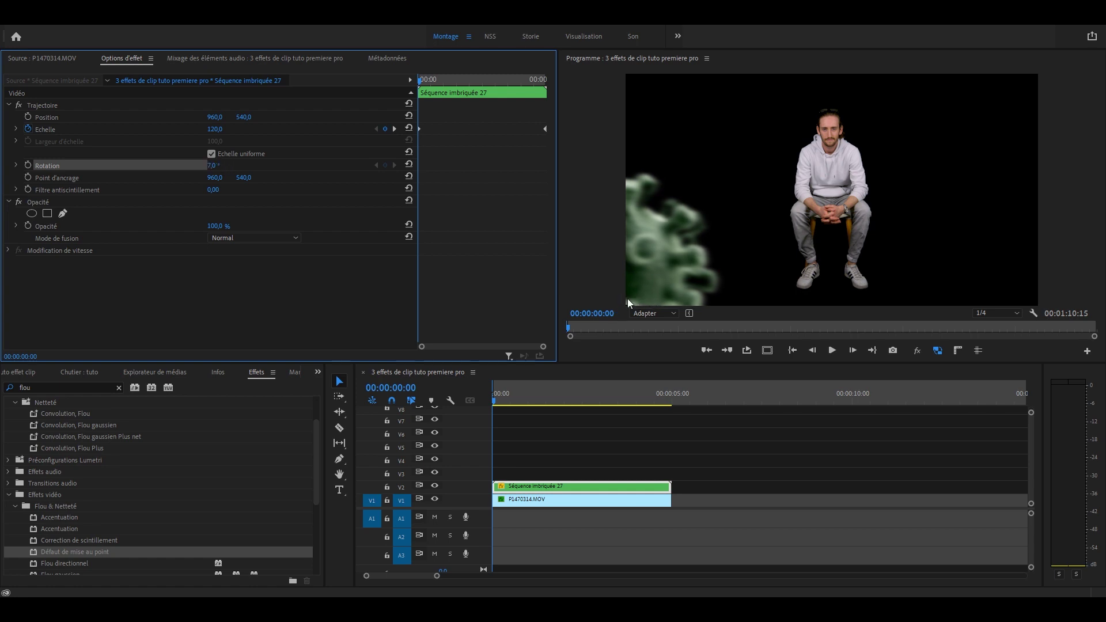
click(212, 166)
text(6)
key(Return)
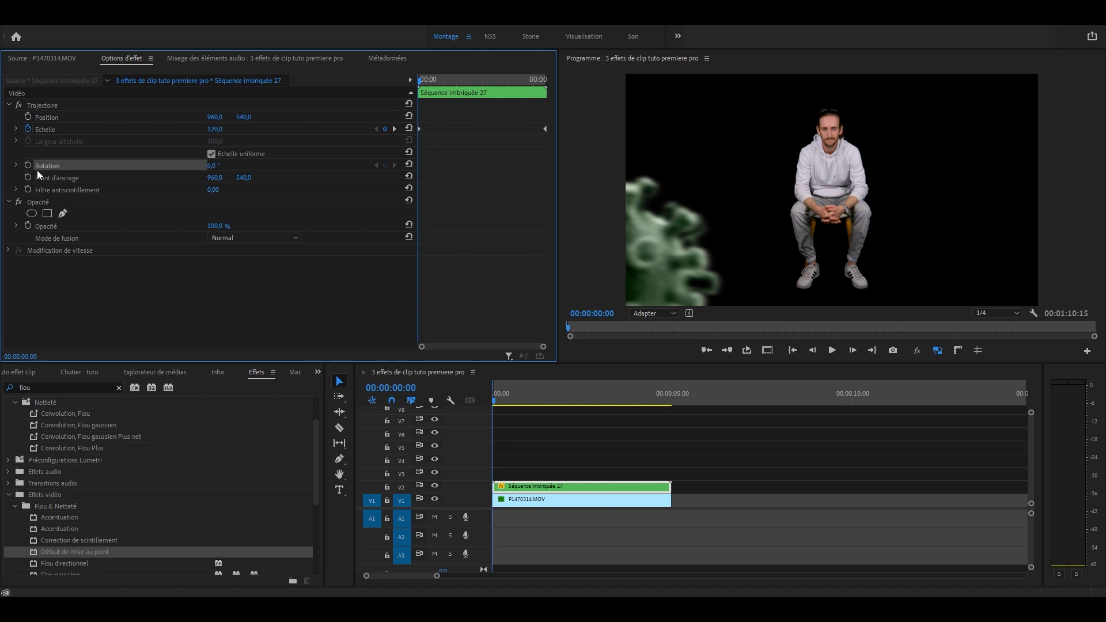
click(28, 169)
click(500, 82)
drag(212, 165, 176, 165)
click(215, 165)
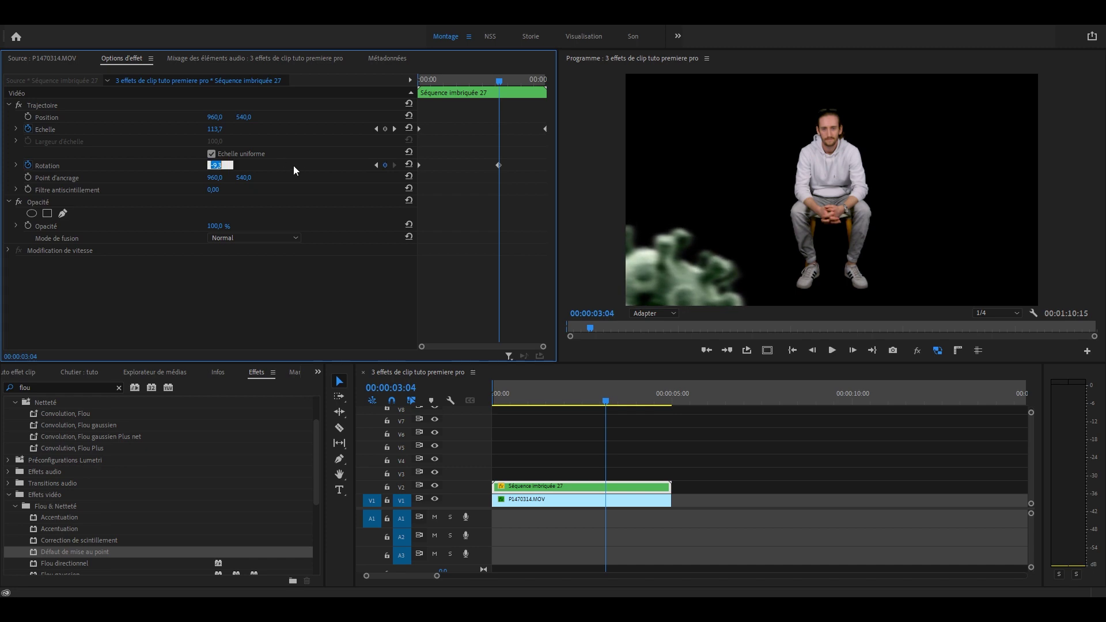
text(-17,8)
key(Return)
key(Down)
key(Down)
key(Down)
key(Down)
key(Down)
key(Down)
key(Down)
key(Down)
key(Down)
key(Down)
key(Down)
key(Down)
key(Down)
key(Down)
key(Down)
key(Down)
key(Down)
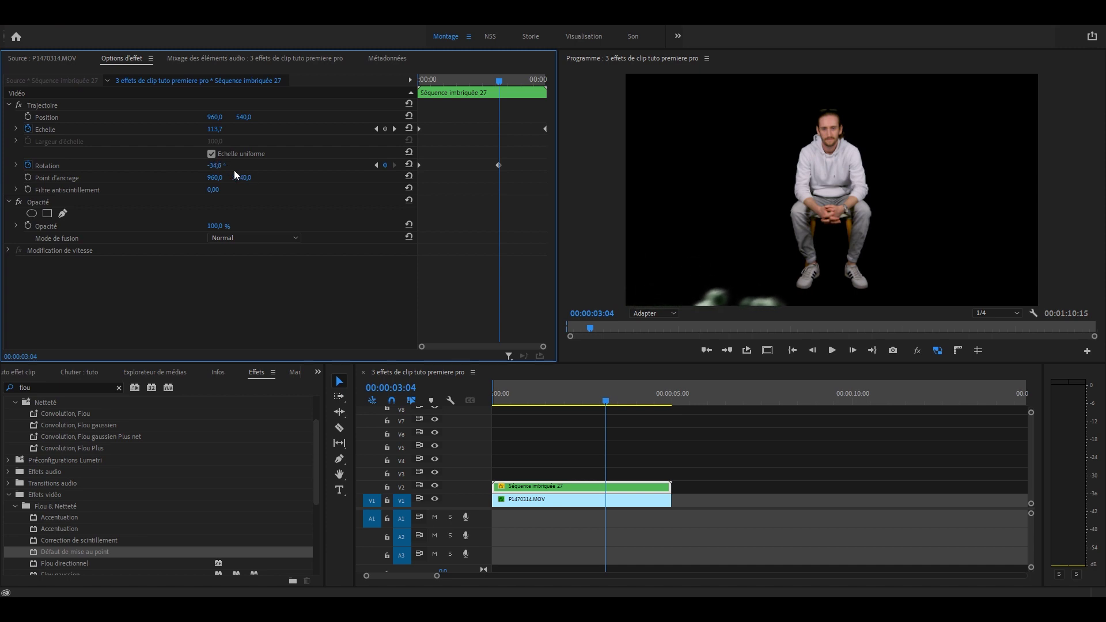
- Set the nested virus sequence's second Rotation keyframe to -7° and place it at the clip's end
click(216, 166)
text(-7)
key(Return)
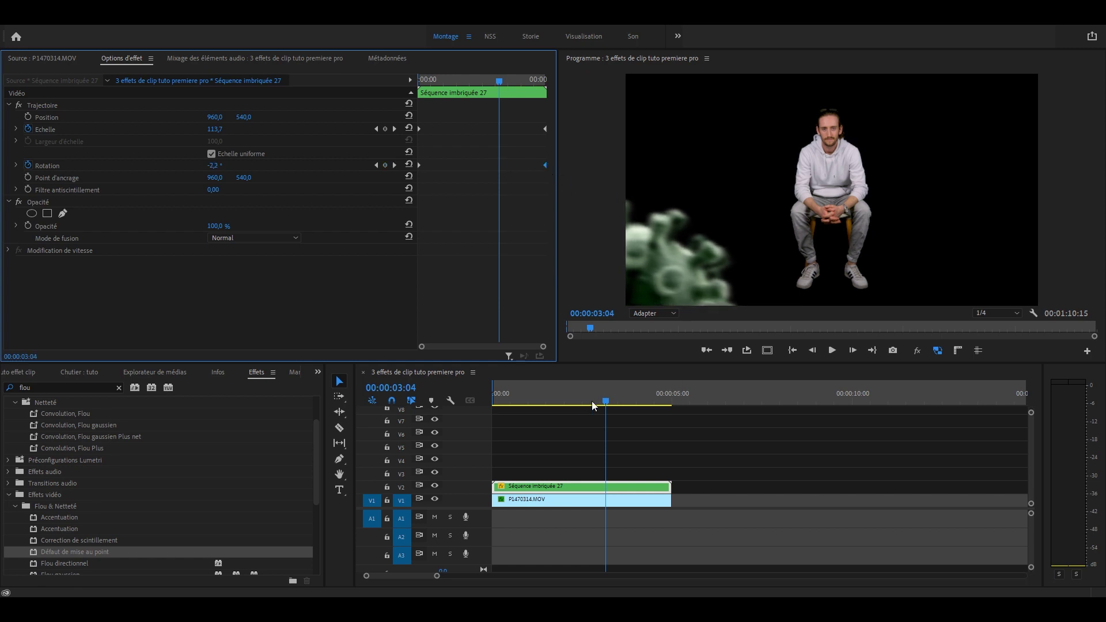
- Play back the nested virus sequence's combined scale and rotation animation from the start
click(419, 410)
key(Home)
key(space)
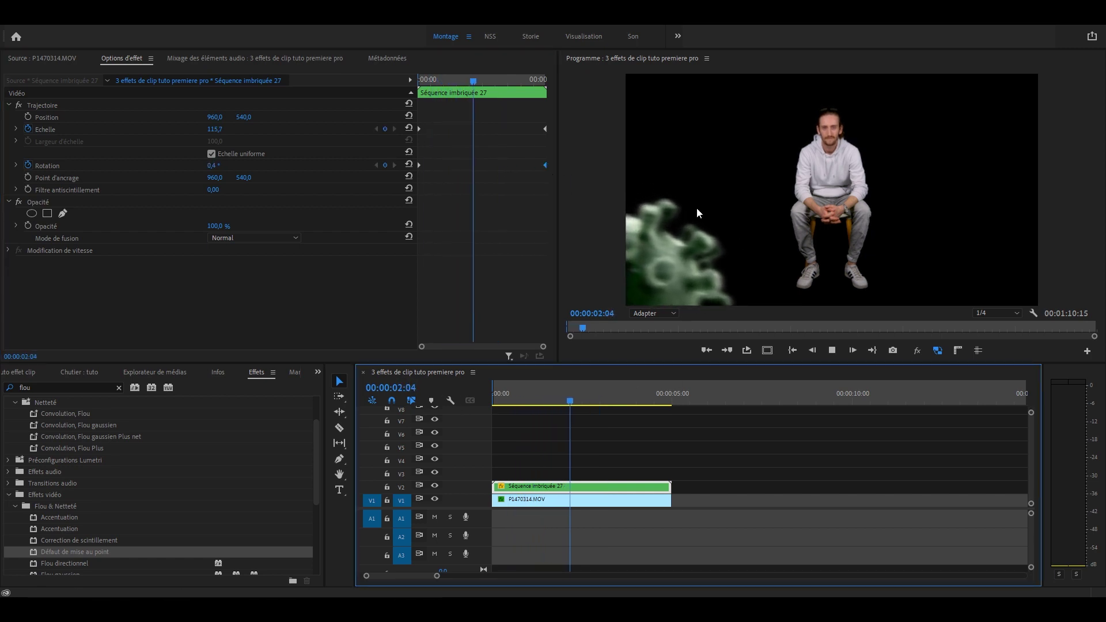
key(space)
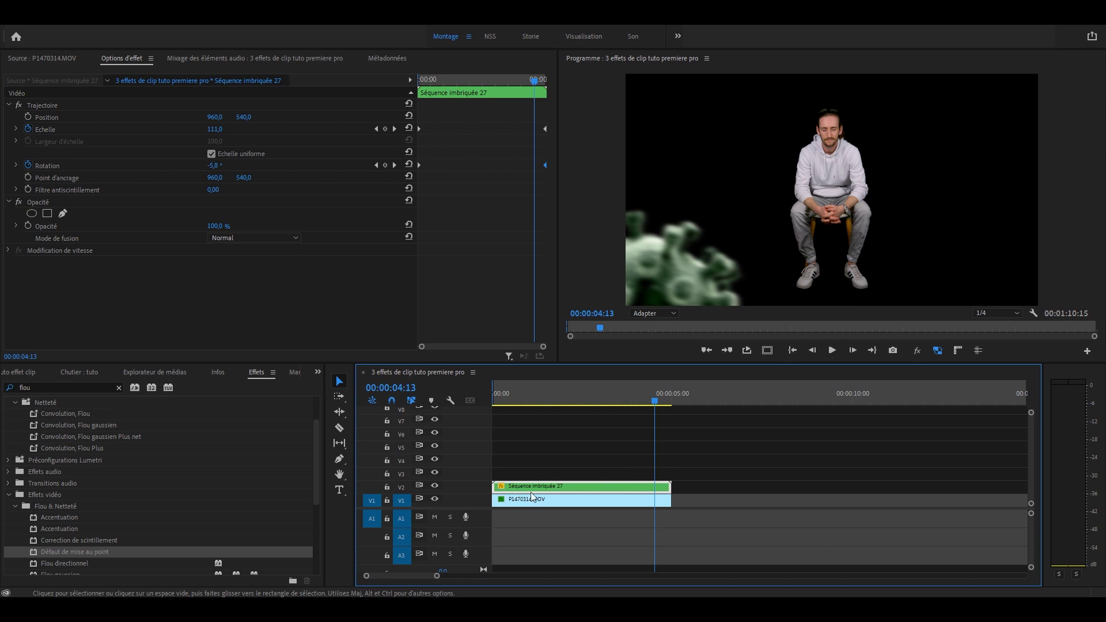
- Open the nested virus sequence and set the Virus vert clip's Rotation to -20° at the clip's end
double_click(547, 487)
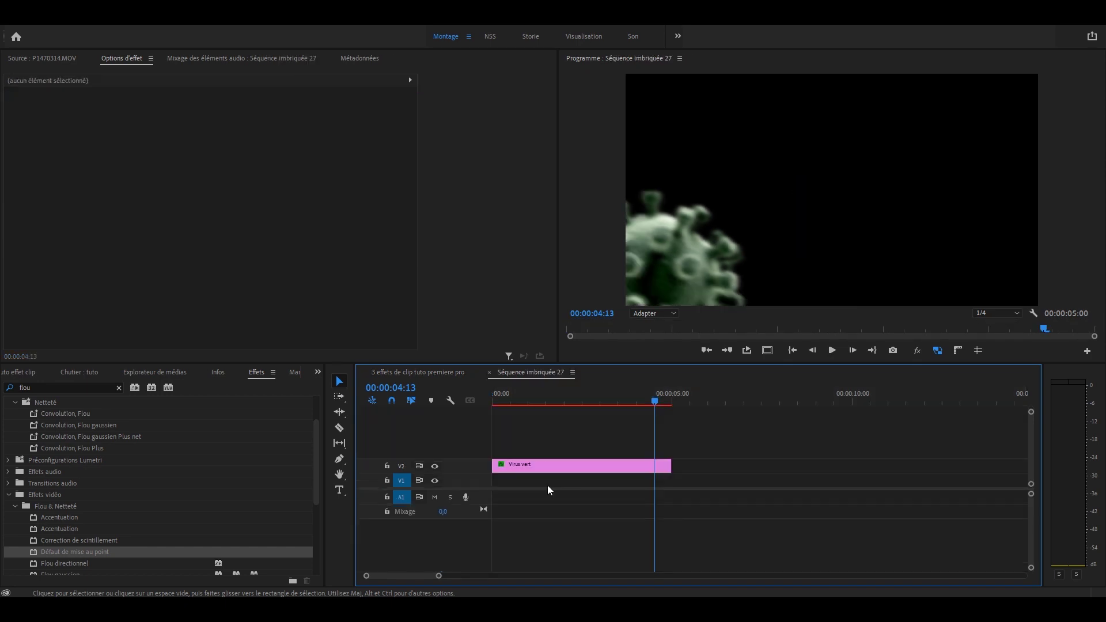
click(544, 467)
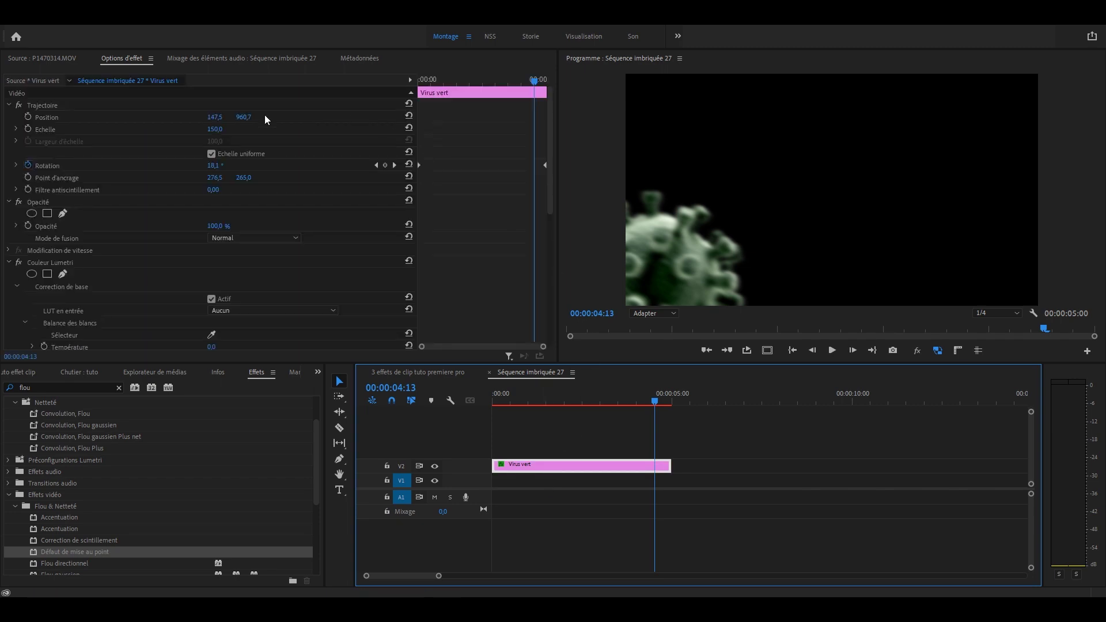
drag(509, 78, 560, 167)
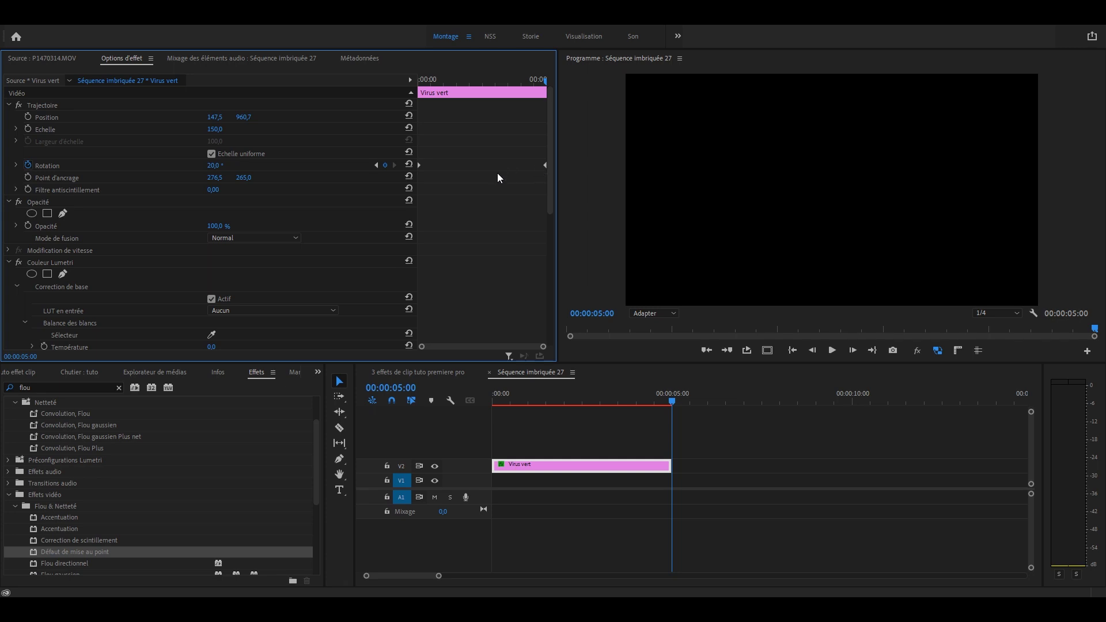
click(227, 168)
text(-20)
key(Return)
- Return to the main sequence and play back the updated virus rotation over the seated man
click(491, 372)
key(space)
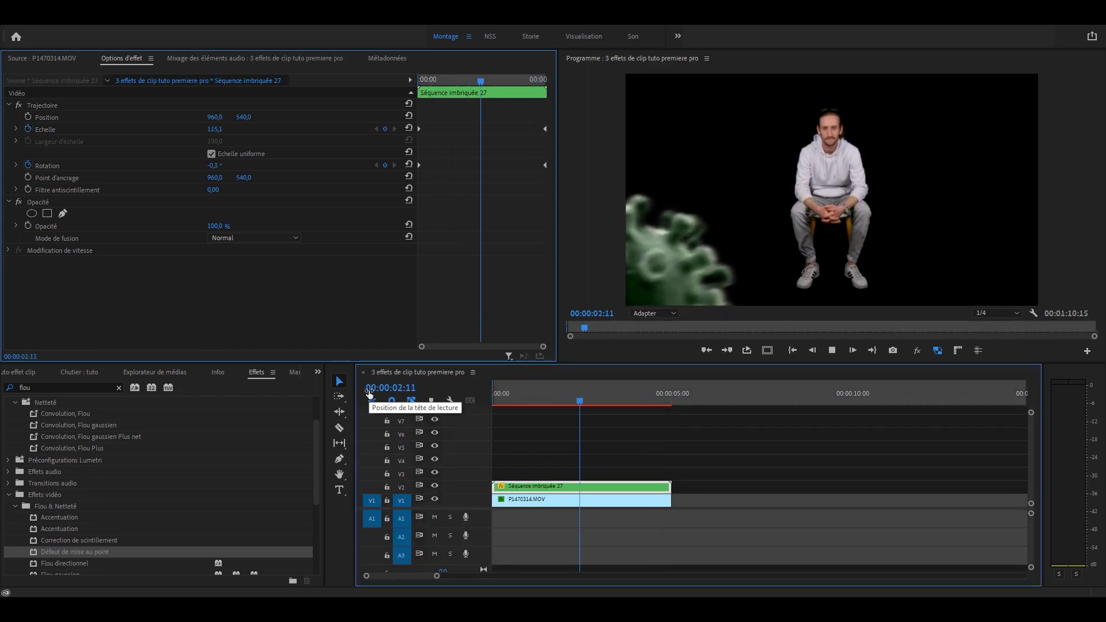
key(space)
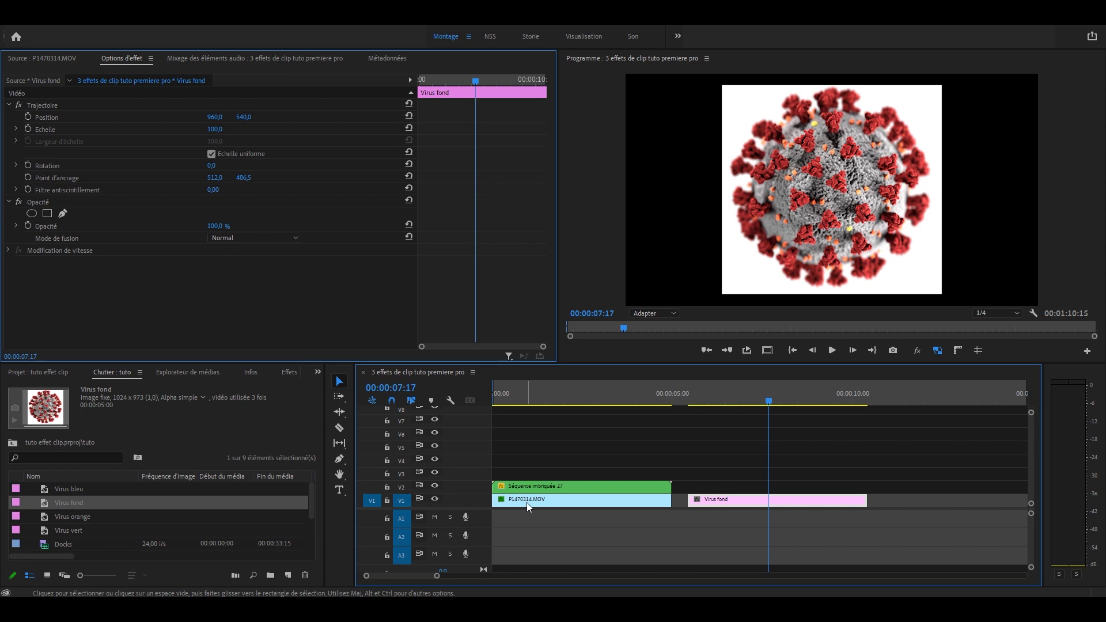
- Move the nested virus sequence up to V3 and place the Virus fond clip on V2 at the timeline's start
drag(548, 488, 550, 473)
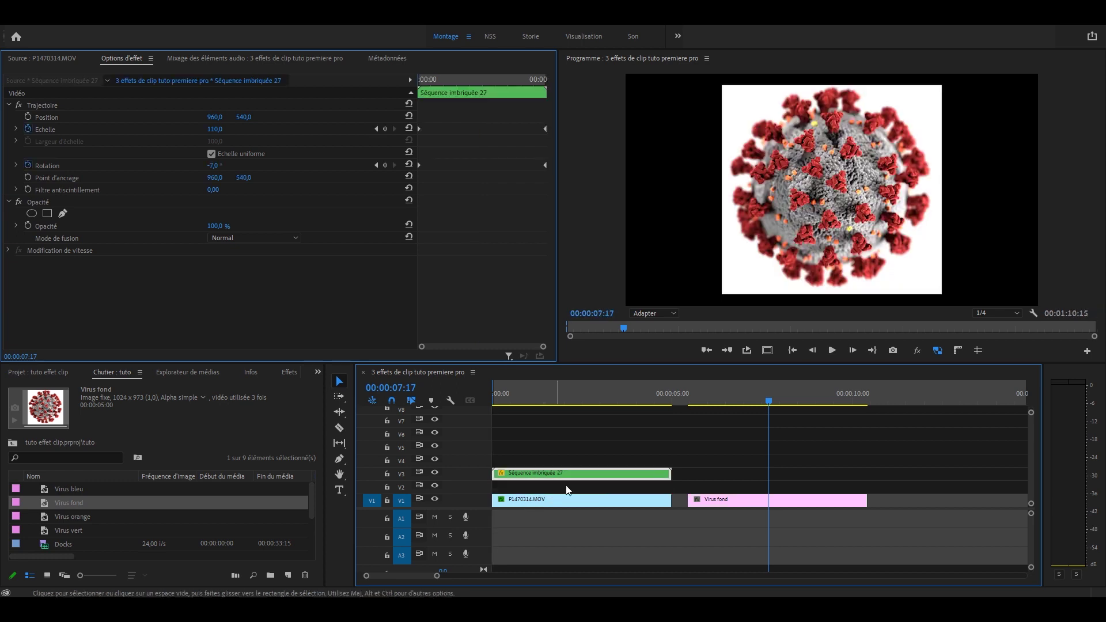
drag(716, 502, 479, 490)
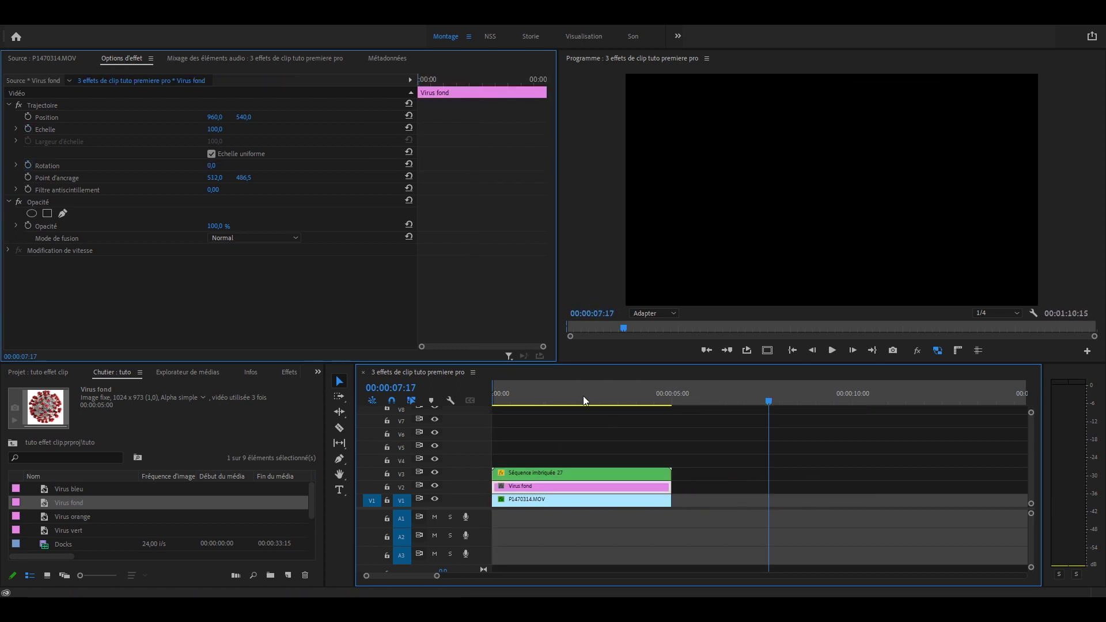
click(582, 396)
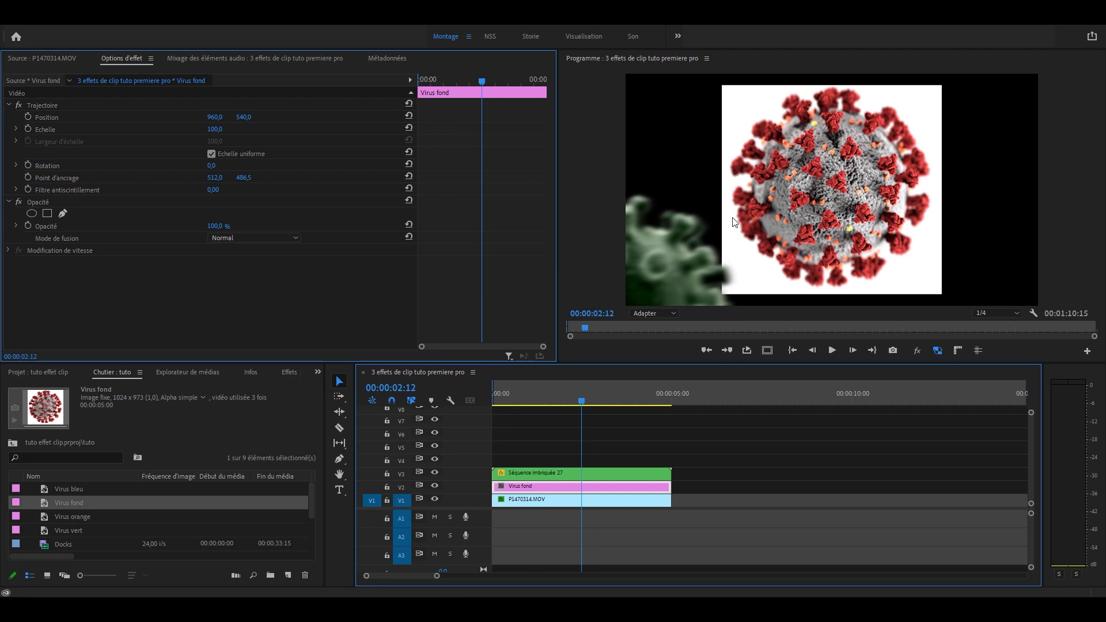
- Set the Virus fond clip's blend mode to Produit and draw a four-point opacity mask around the seated man
click(271, 237)
click(270, 286)
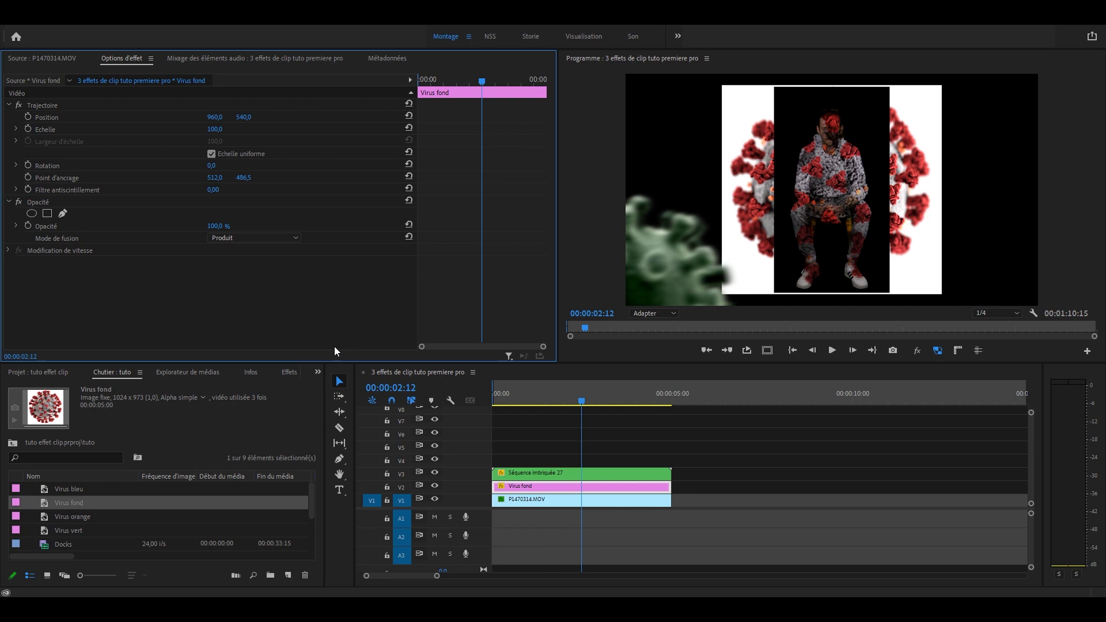
click(63, 213)
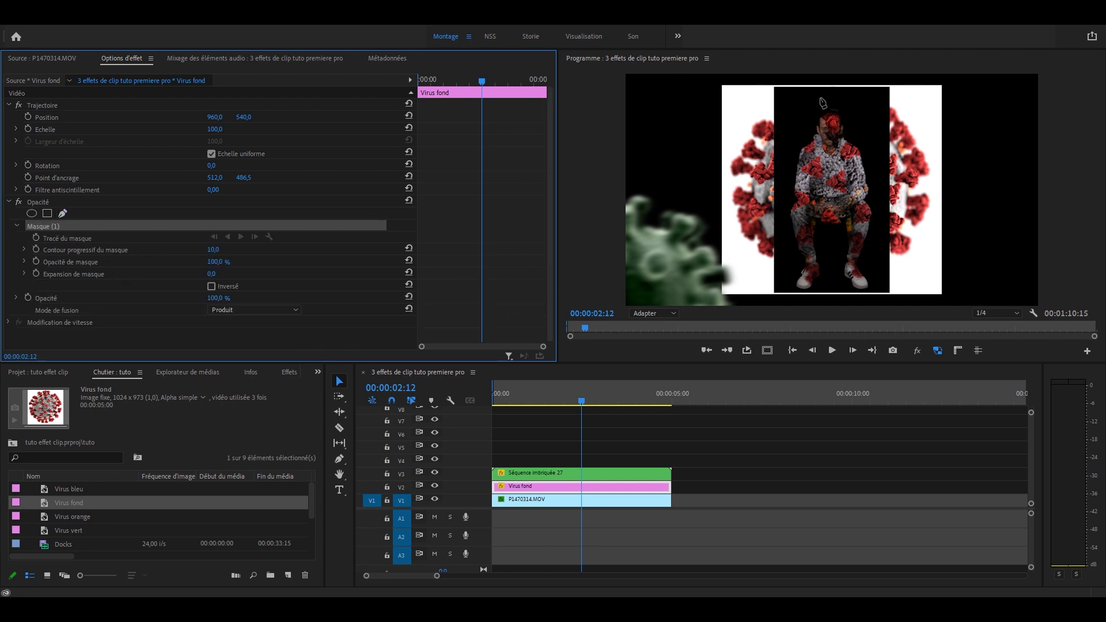
click(779, 292)
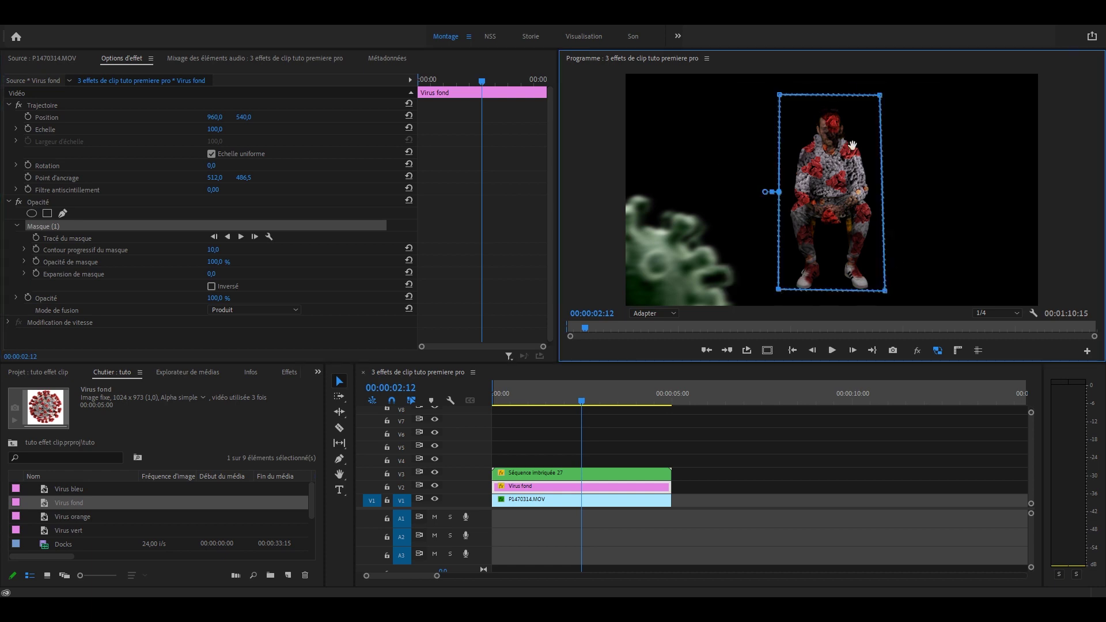
click(793, 457)
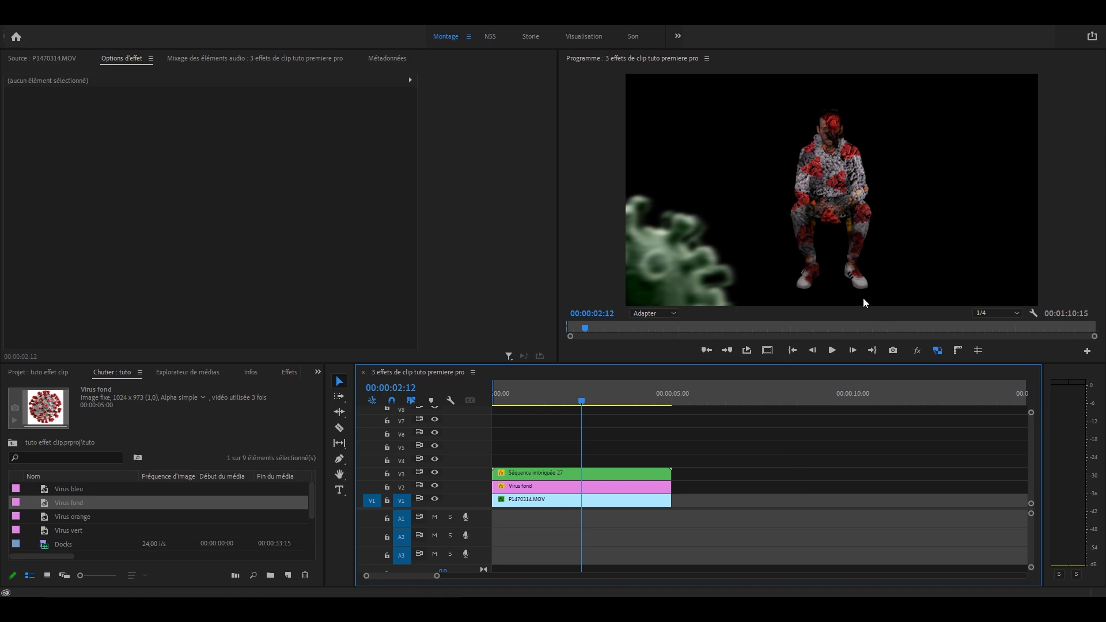
- Find the Transformation distortion effect with the search "transfo" and apply it to the Virus fond clip
click(627, 487)
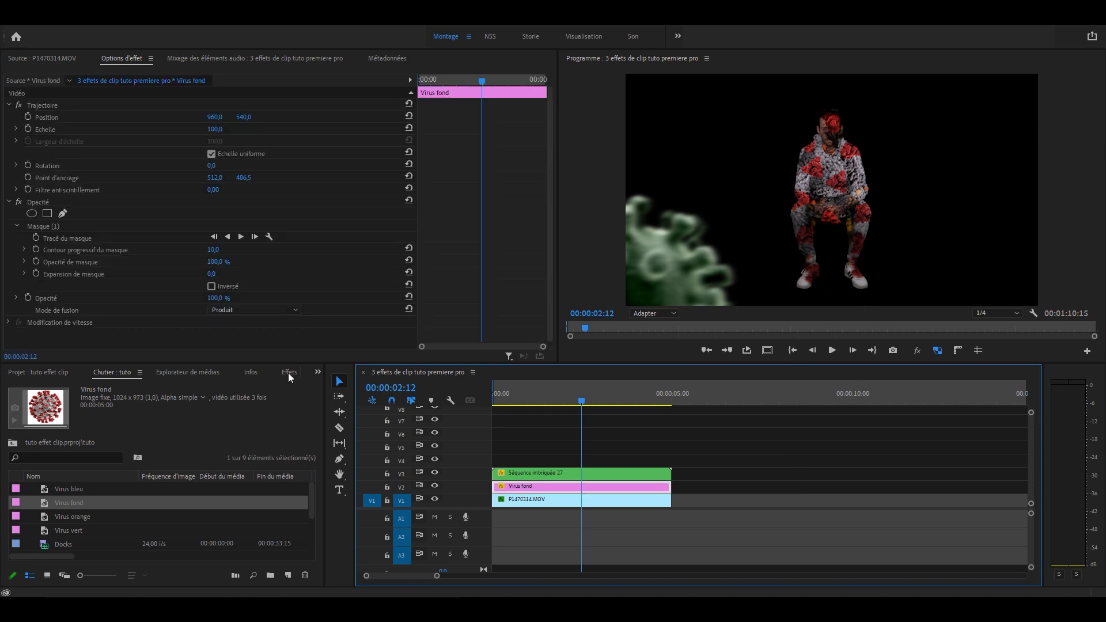
click(288, 372)
click(119, 388)
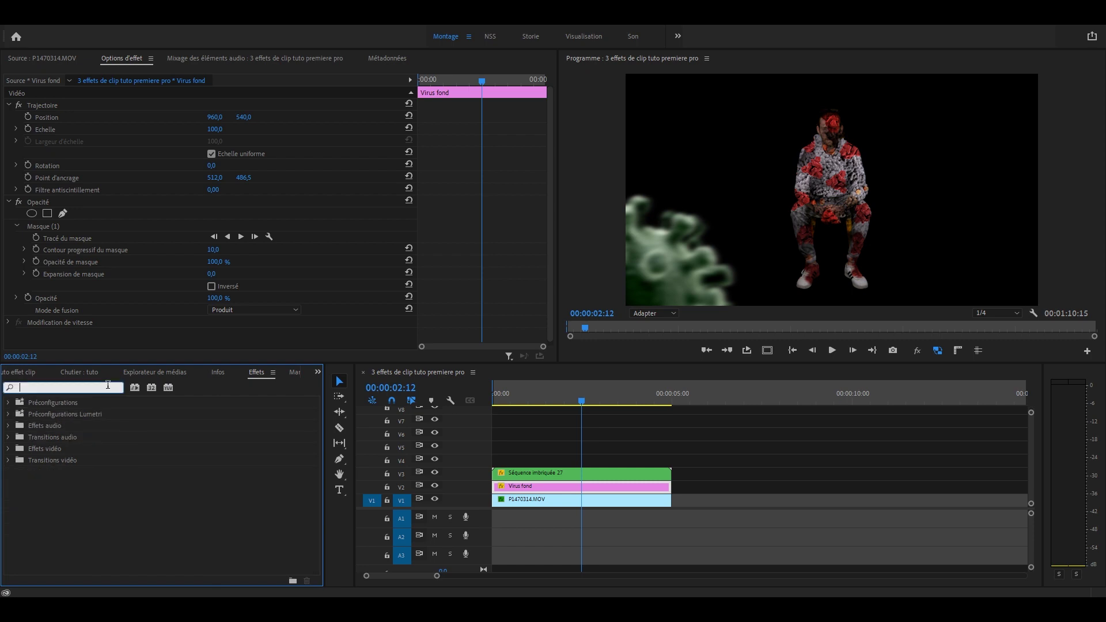
text(transfo)
drag(60, 471, 518, 490)
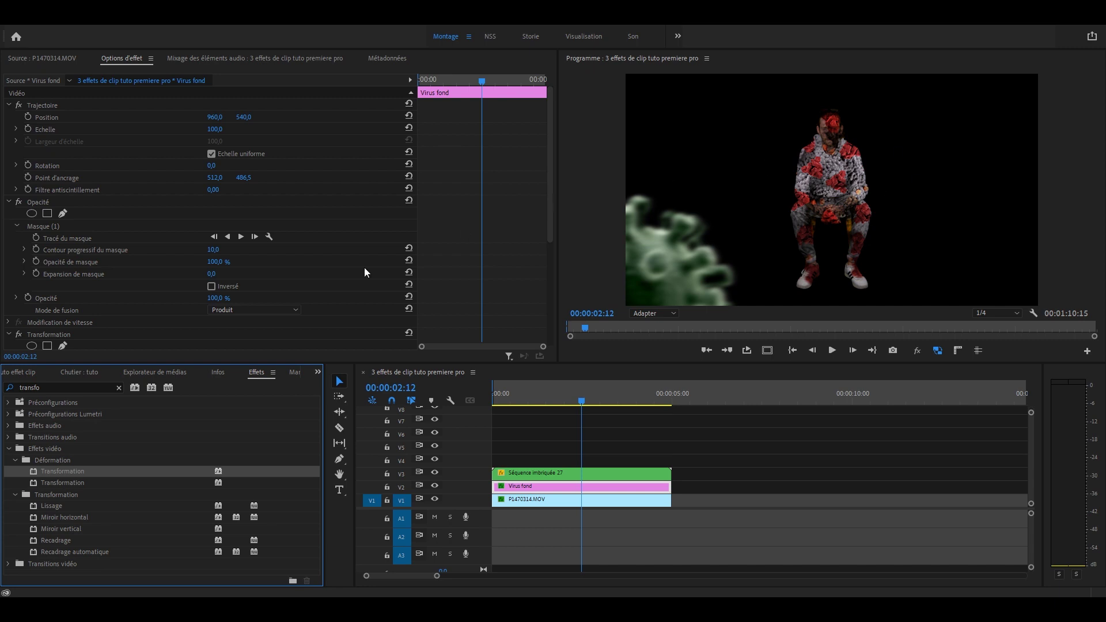
- Try rotating the Virus fond clip to about 29° with its own motion Rotation, and undo it
click(67, 167)
drag(213, 171, 842, 168)
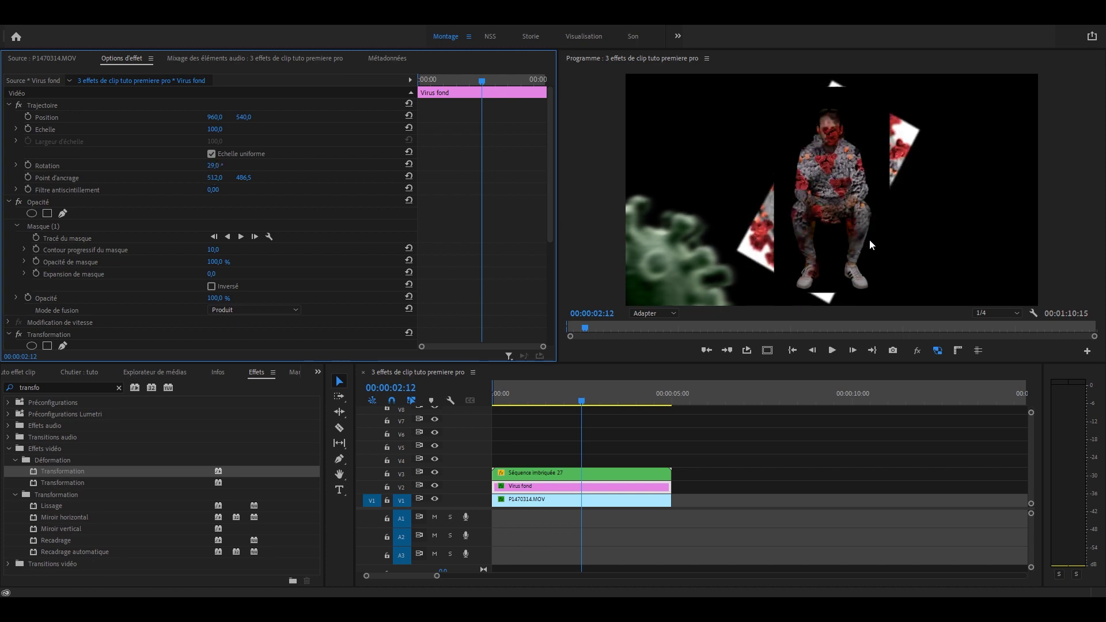
key(ctrl+z)
- Try rotating the Virus fond texture inside its mask with the Transformation effect's Rotation
scroll(43, 234, down, 4)
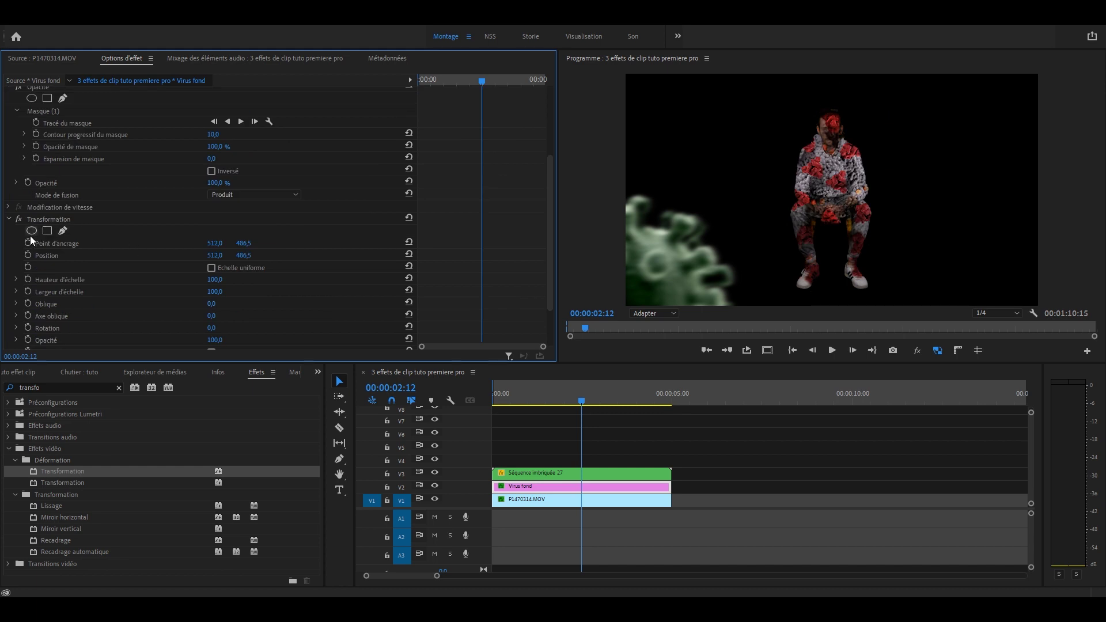
scroll(59, 214, up, 1)
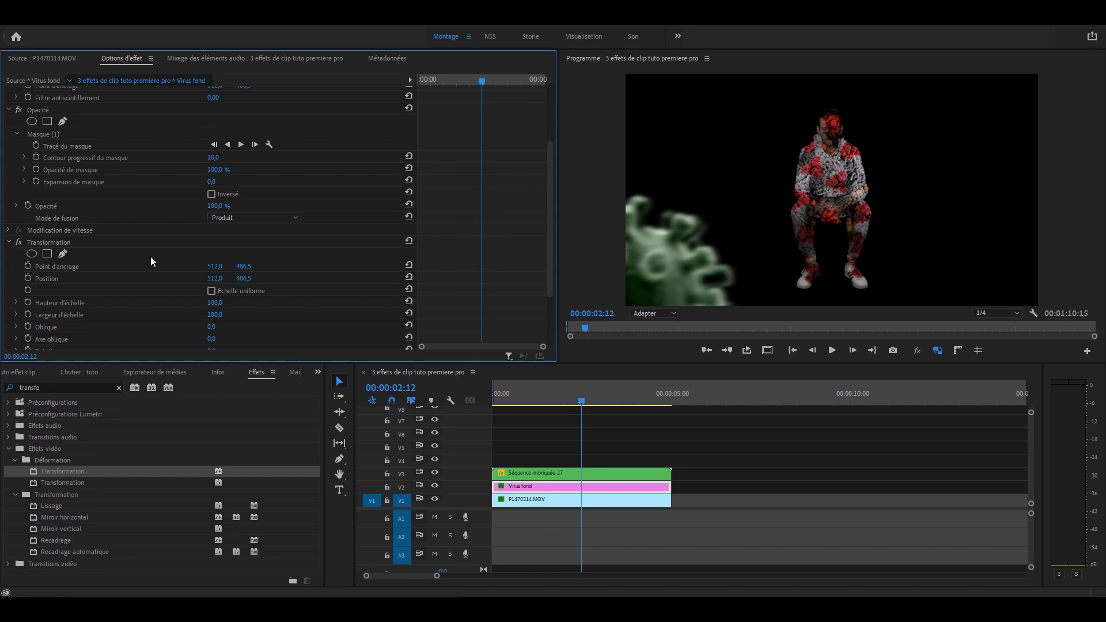
scroll(151, 256, down, 3)
drag(214, 282, 264, 282)
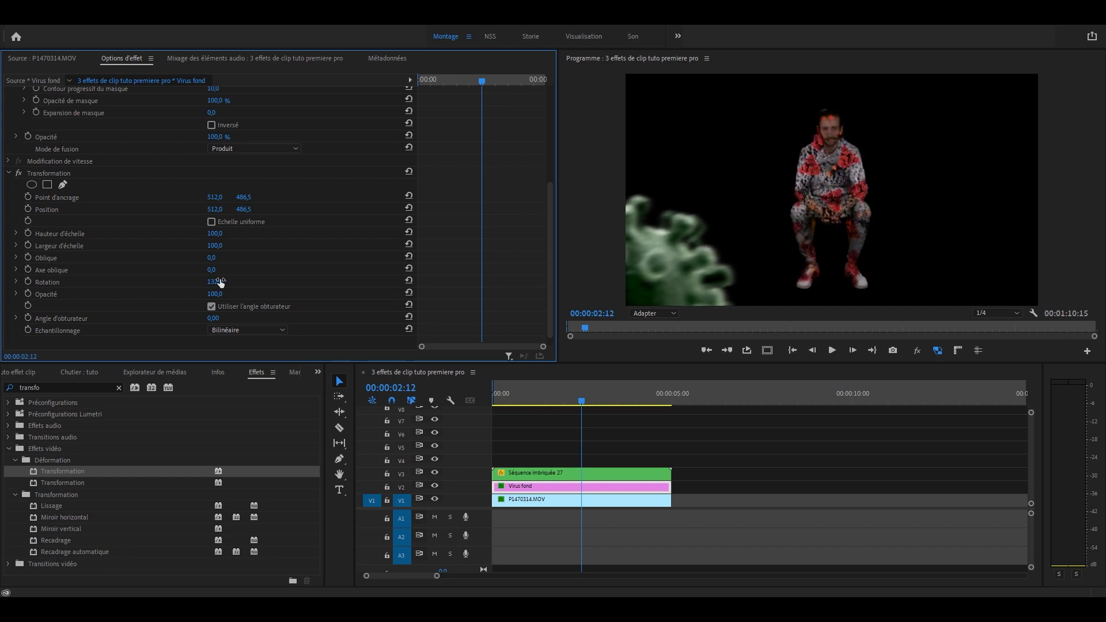
- Keyframe the Virus fond clip's Transformation Rotation from 0° at the start to 30° at the clip's end
click(463, 81)
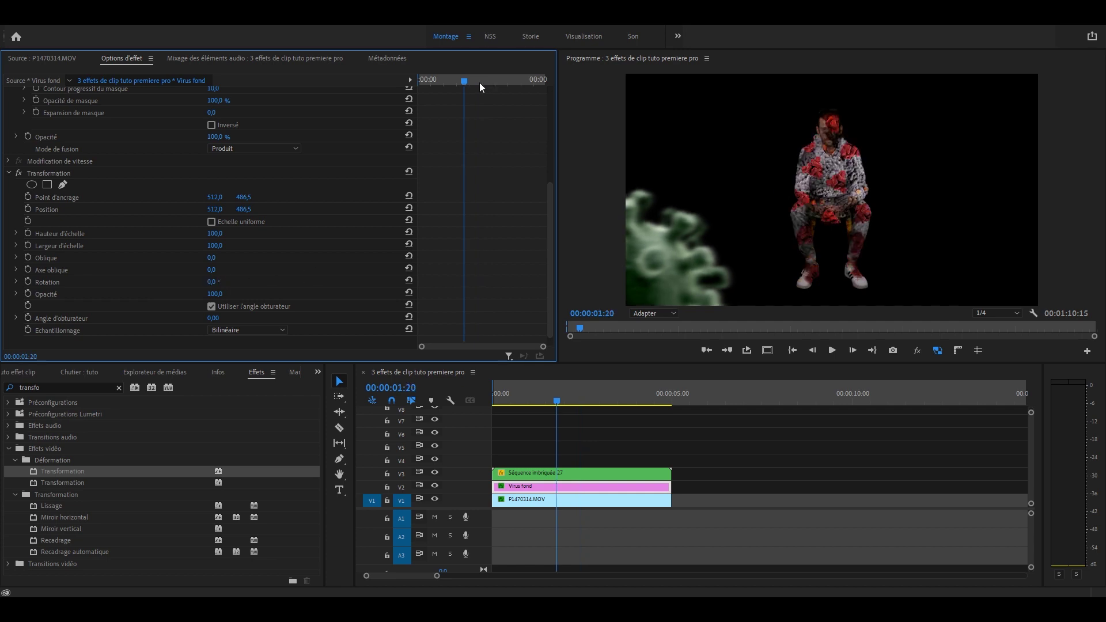
drag(465, 80, 400, 80)
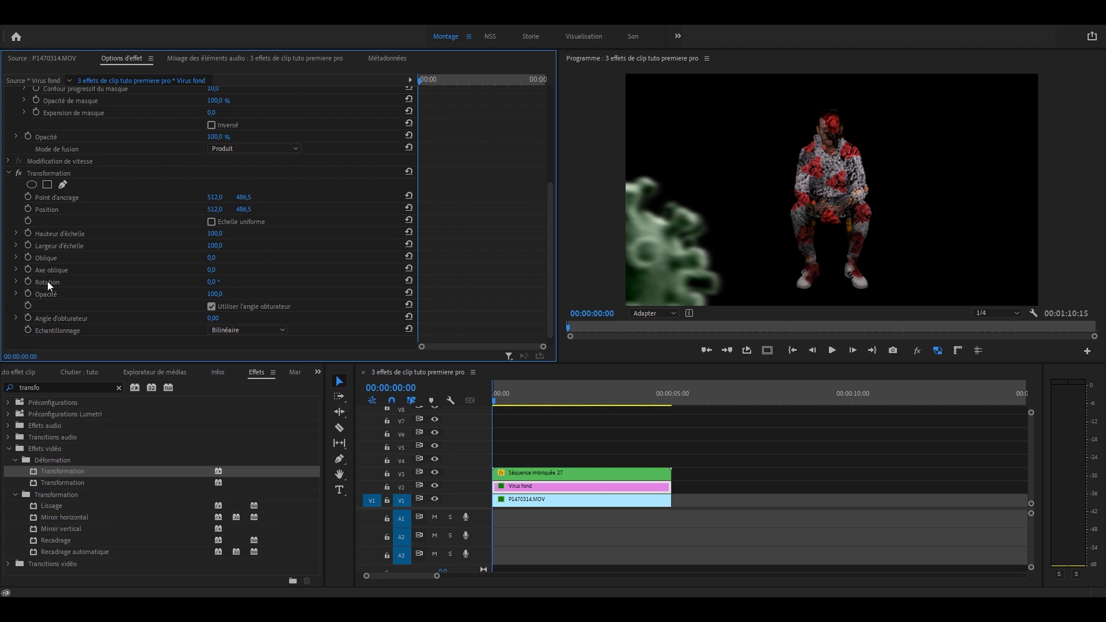
click(25, 281)
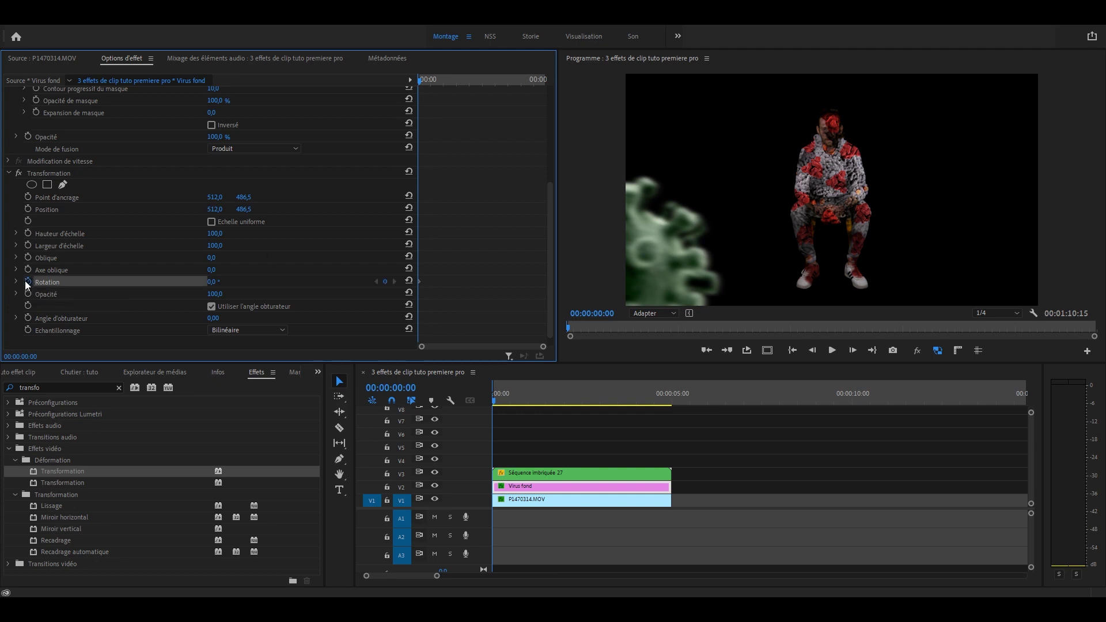
click(473, 79)
click(213, 282)
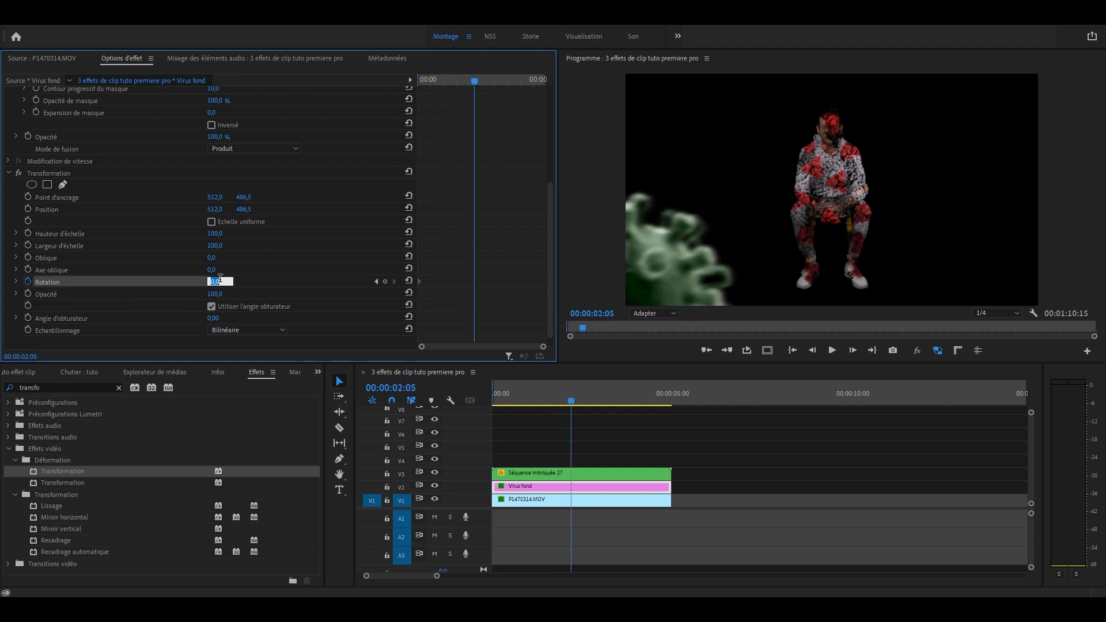
text(30)
key(Return)
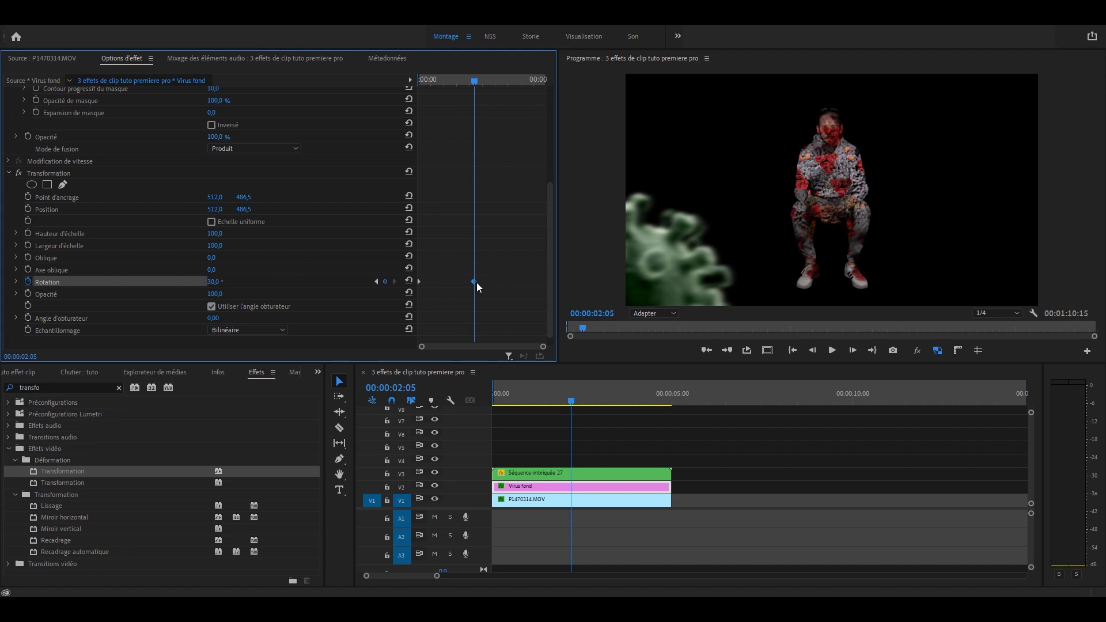
- Play back the rotating virus texture on the seated man from the start
key(Home)
key(space)
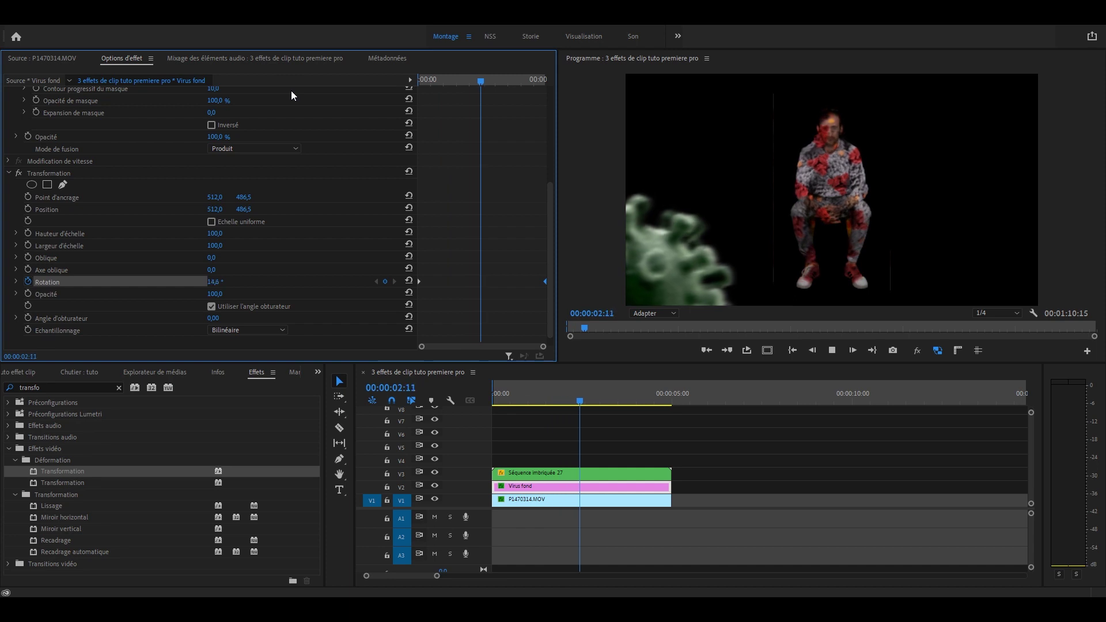
click(694, 529)
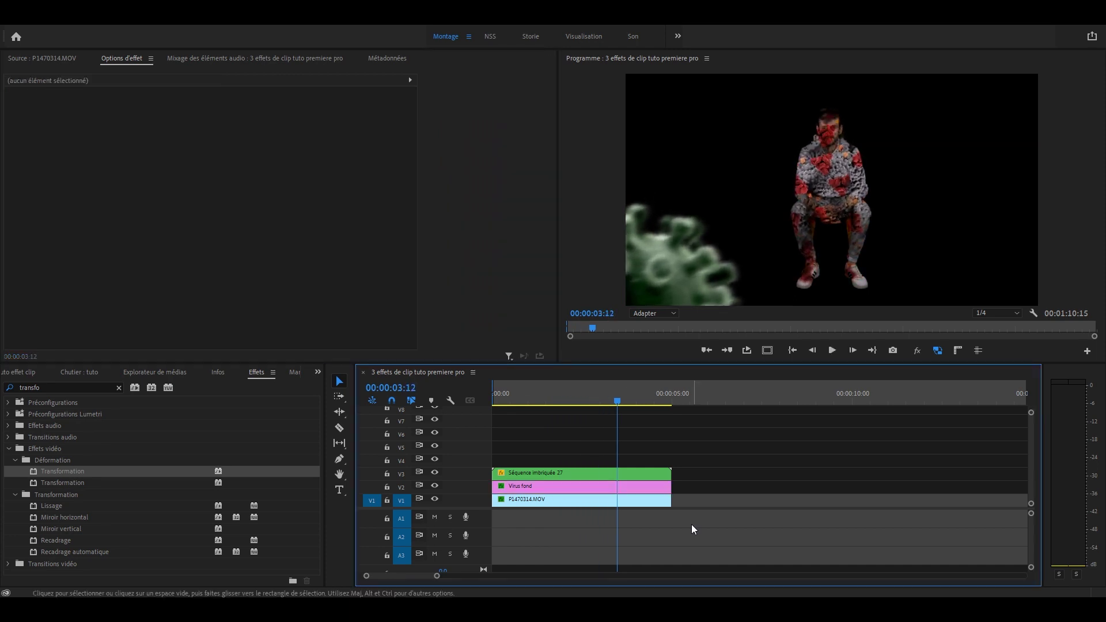
- Nest the P1470314.MOV and Virus fond clips together into one sequence with the default name
drag(684, 520, 645, 491)
right_click(642, 504)
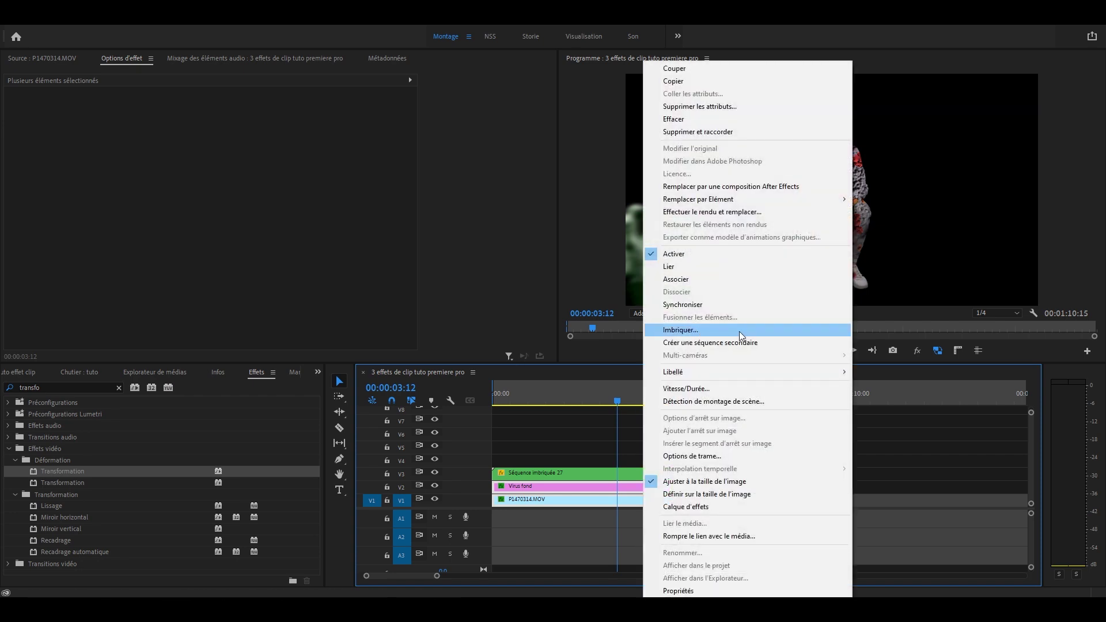
click(739, 332)
click(512, 316)
- Add keyframes of Scale 100 and Rotation 5° at the start of the nested man sequence
drag(445, 84, 434, 77)
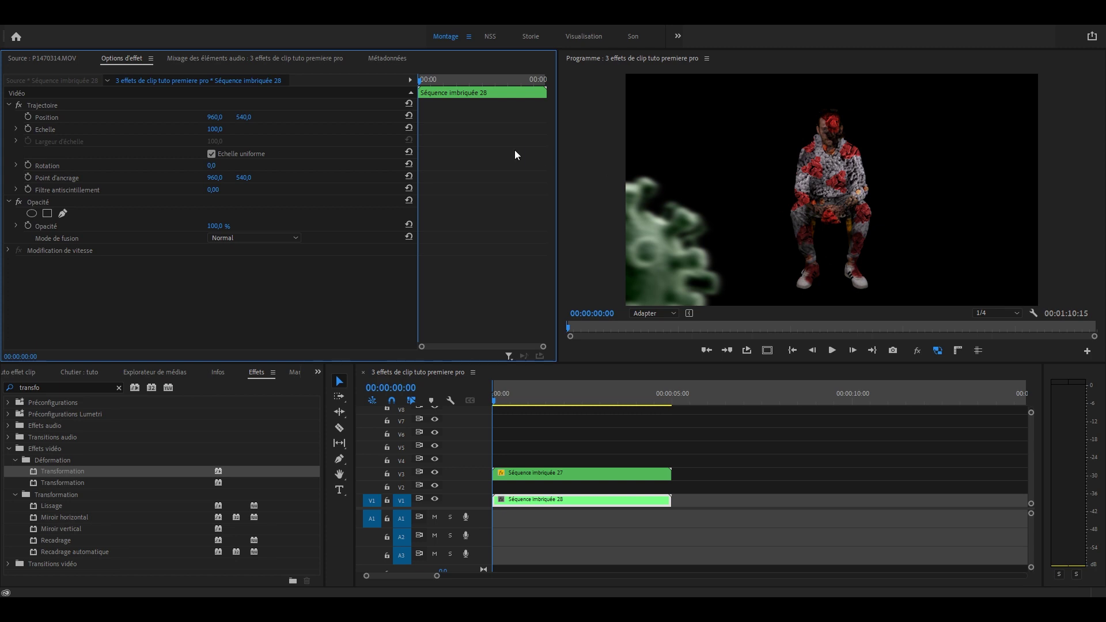
click(27, 130)
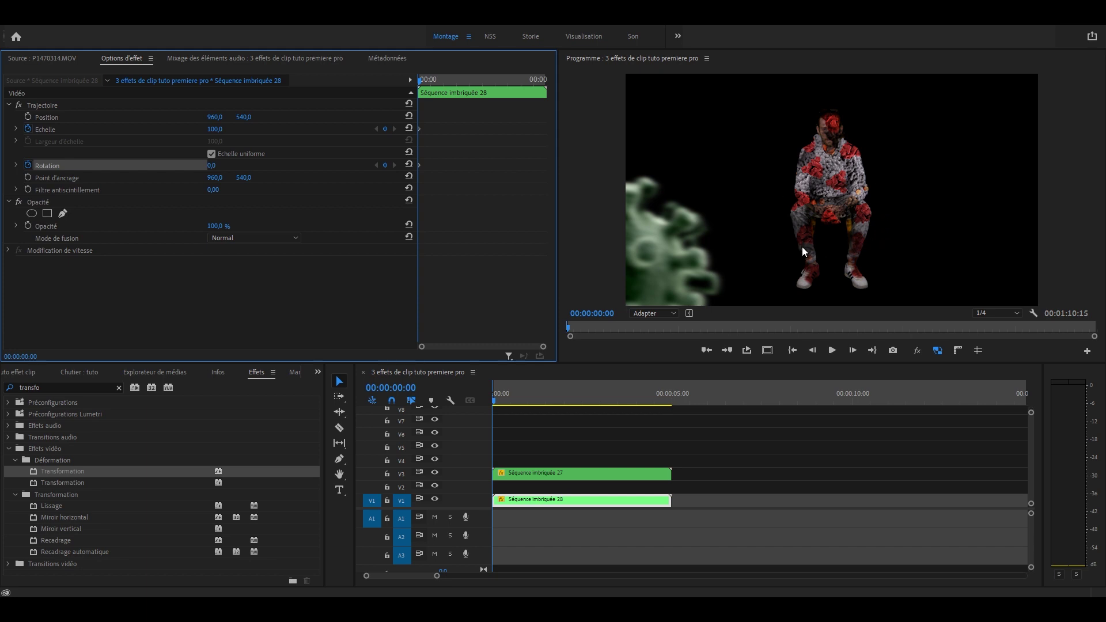
click(214, 166)
text(5)
key(Return)
- Add second keyframes of Rotation -5° and Scale 90 to the nested man sequence and place them at the clip's end
click(502, 82)
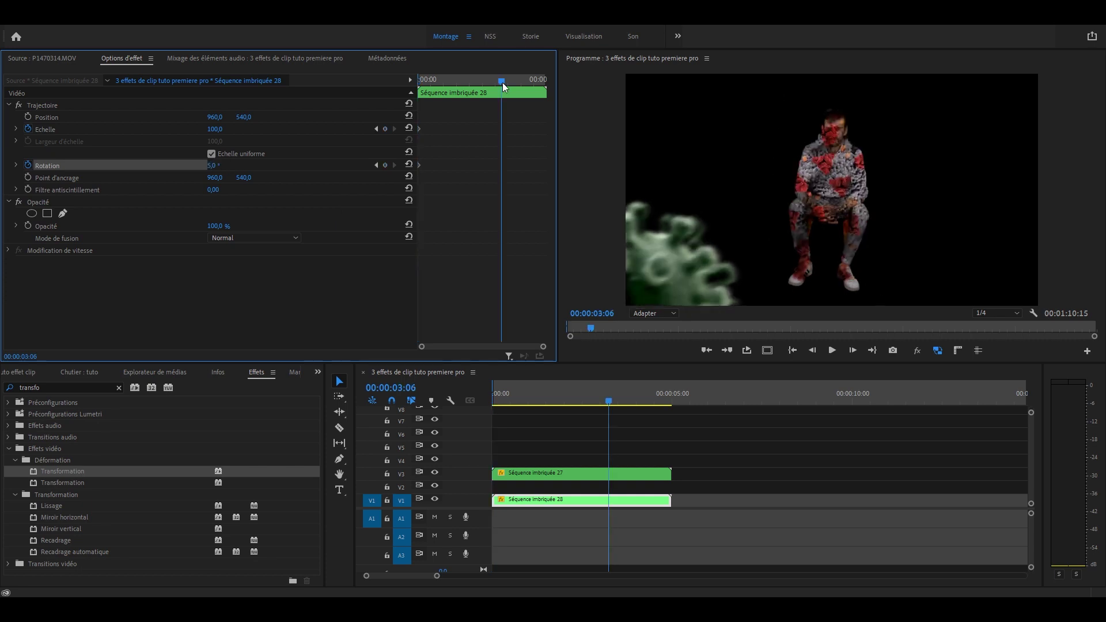
click(214, 165)
text(-5)
key(Return)
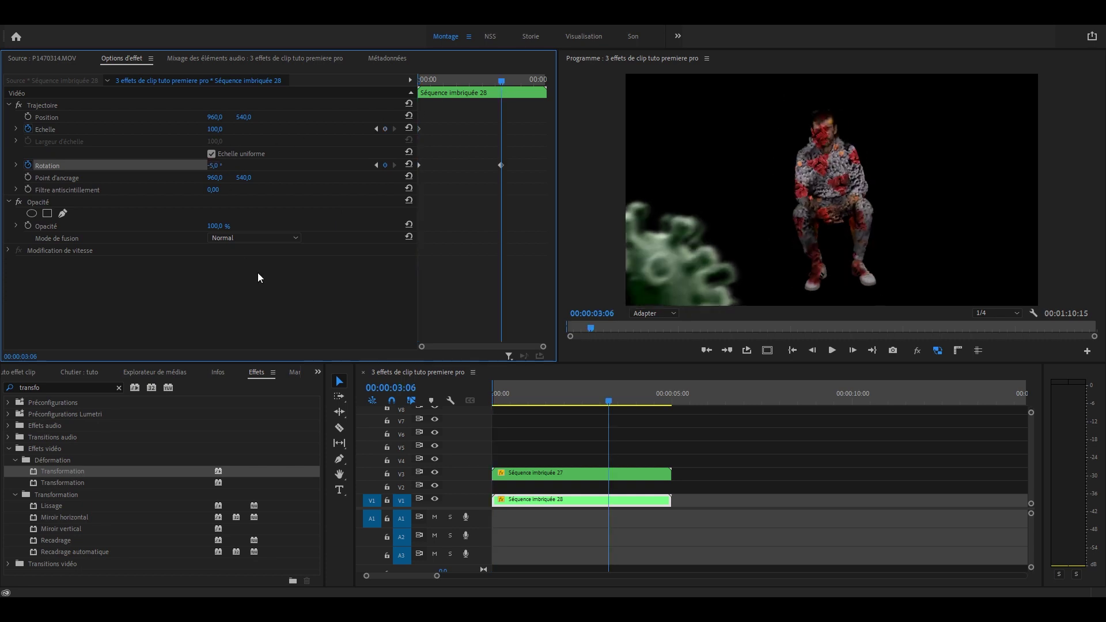
click(217, 129)
text(90)
key(Return)
drag(471, 109, 561, 168)
- Play back the nested man sequence's scale and rotation animation from the start, and return to the beginning
key(Home)
key(space)
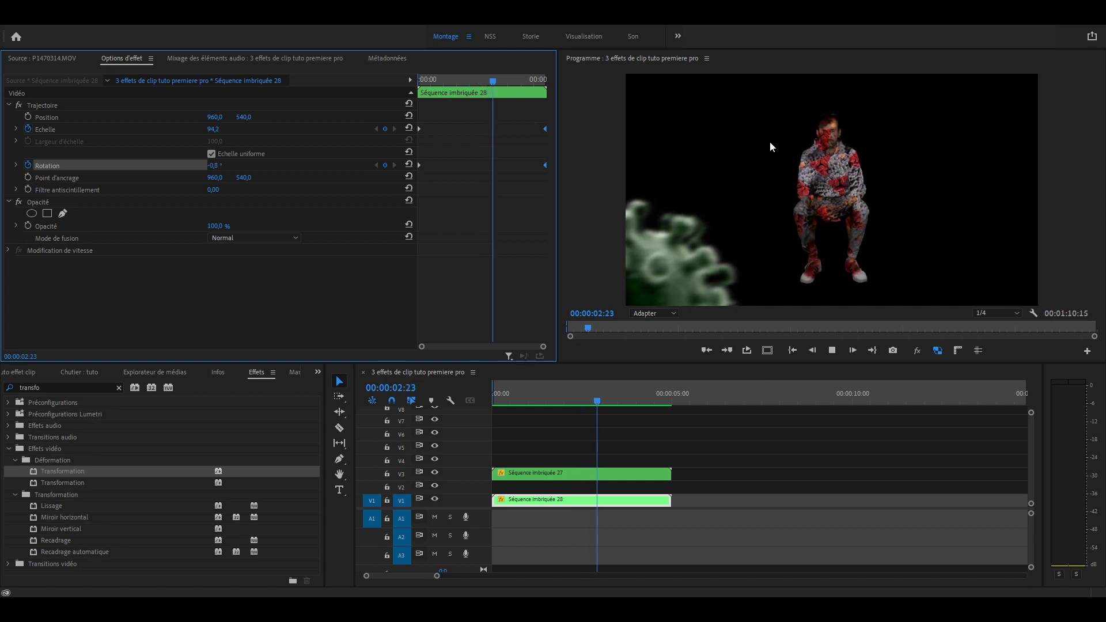
key(space)
key(Home)
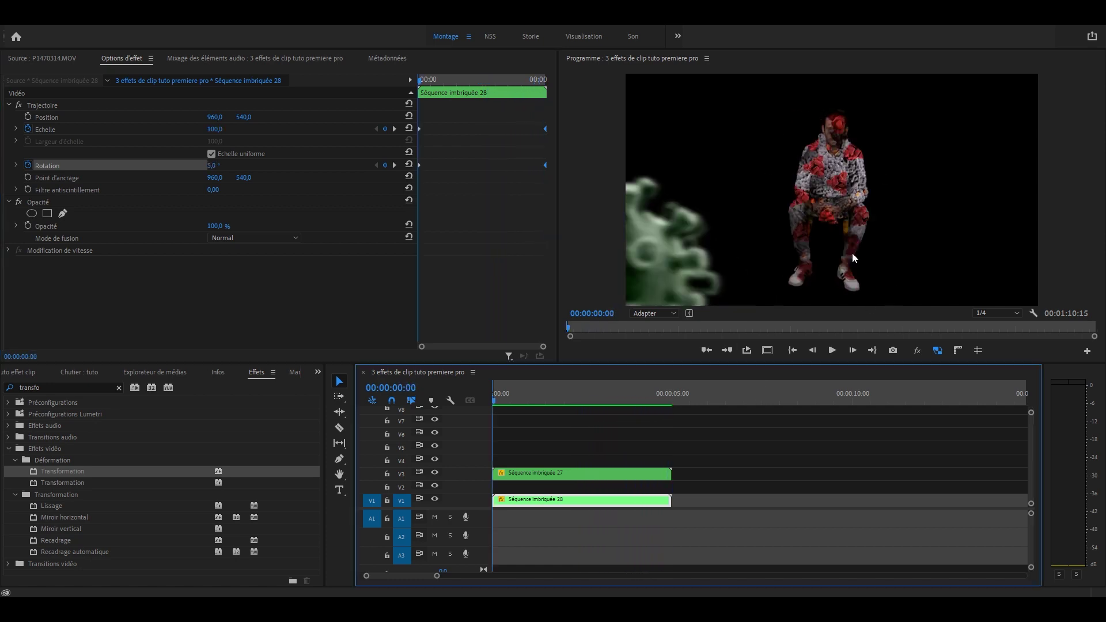